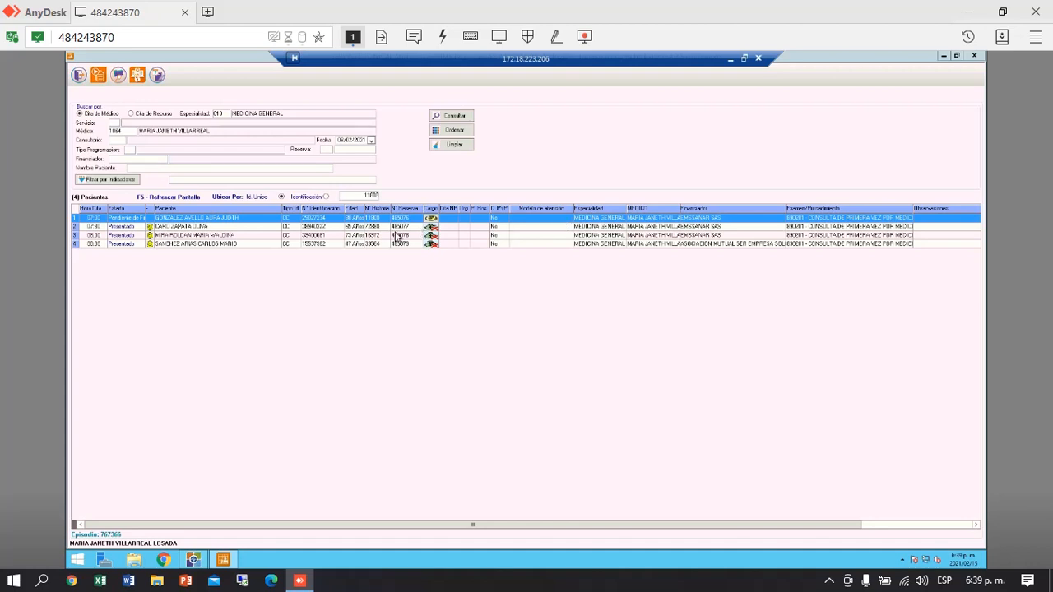
# Open the clinical record of the first patient in the appointment list and start a Consulta médica note
pyautogui.doubleClick(334, 222)
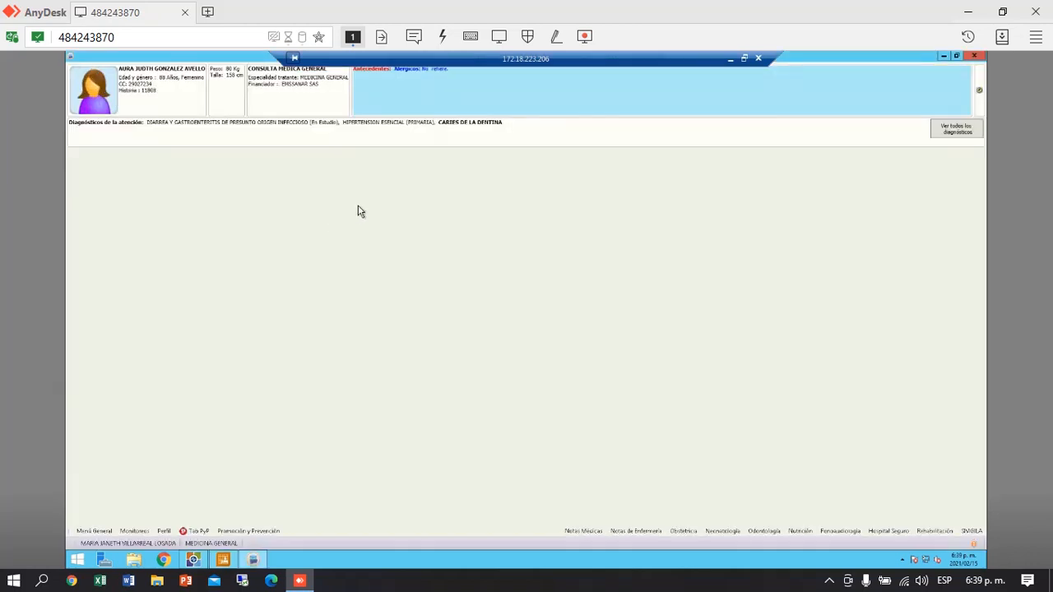
pyautogui.click(587, 529)
pyautogui.click(592, 417)
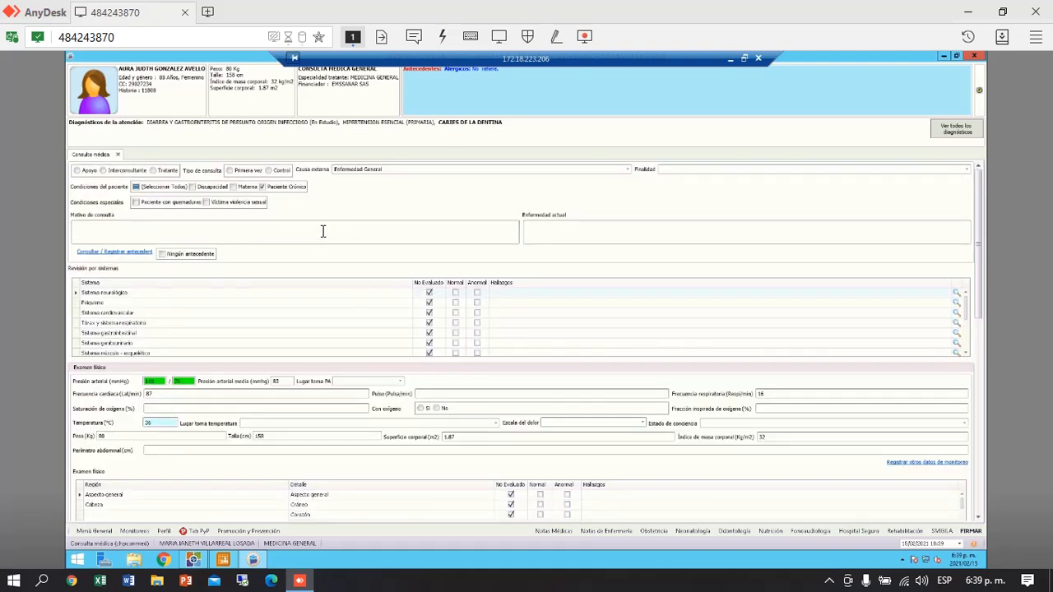
# Enter "prueba" as both the Motivo de consulta and the Enfermedad actual
pyautogui.click(323, 232)
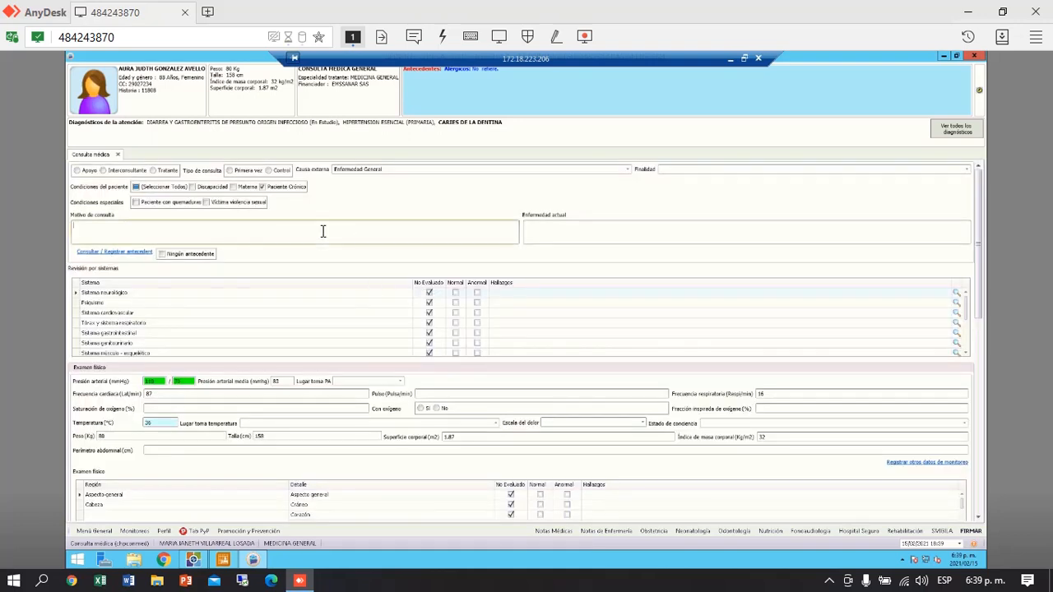
pyautogui.write('prueba')
pyautogui.click(566, 234)
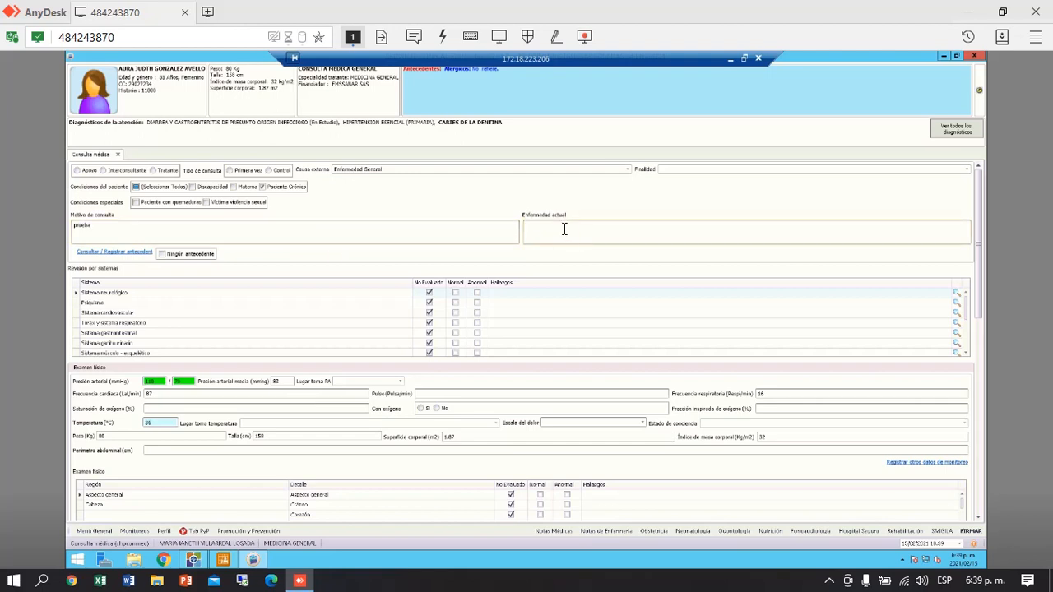
pyautogui.write('prueba')
# Set the Tipo de consulta to Primera vez and the Finalidad to No Aplica
pyautogui.click(231, 171)
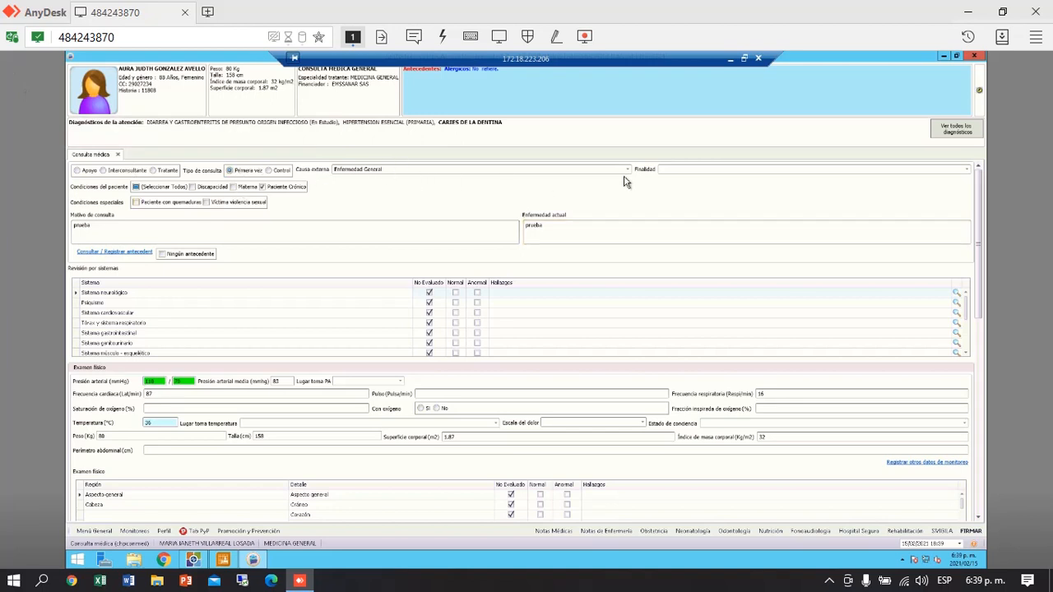
pyautogui.click(666, 170)
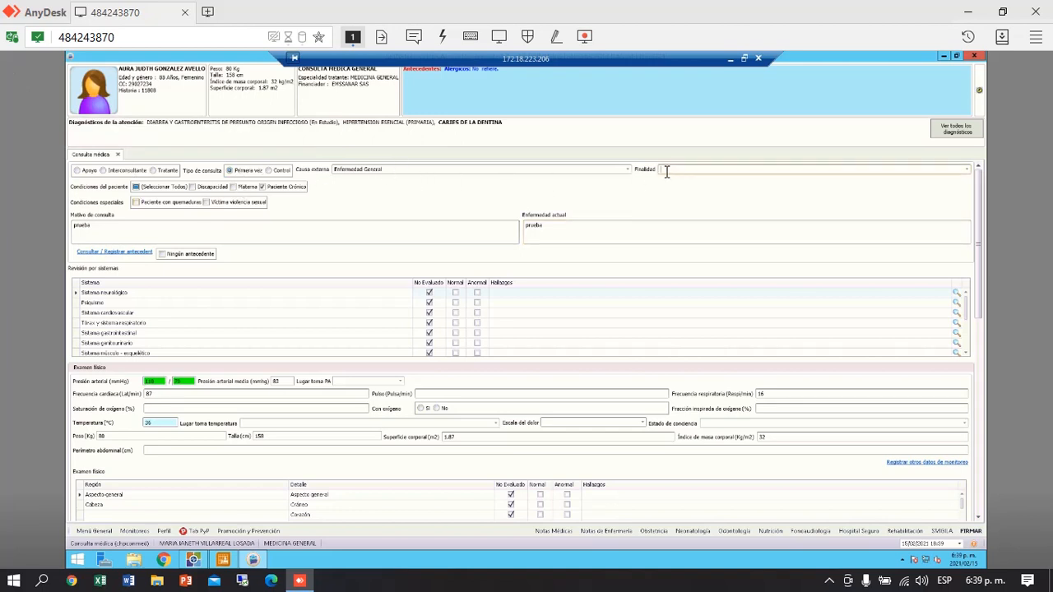
pyautogui.write('n')
pyautogui.click(612, 193)
# Record "no refiere" for the Traumatológicos antecedent and return to the medical consultation form
pyautogui.click(125, 252)
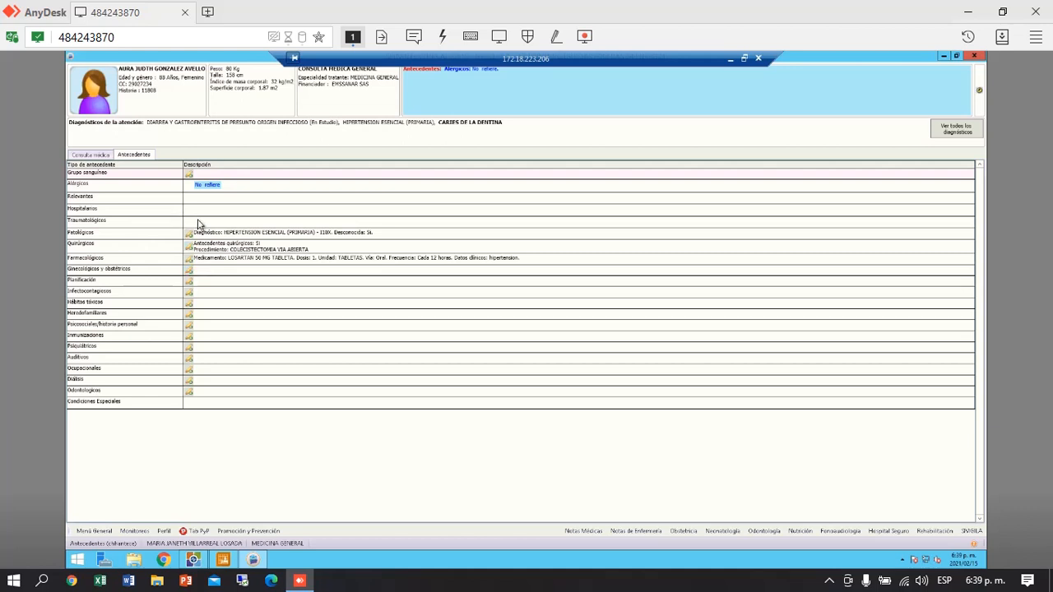
pyautogui.click(201, 227)
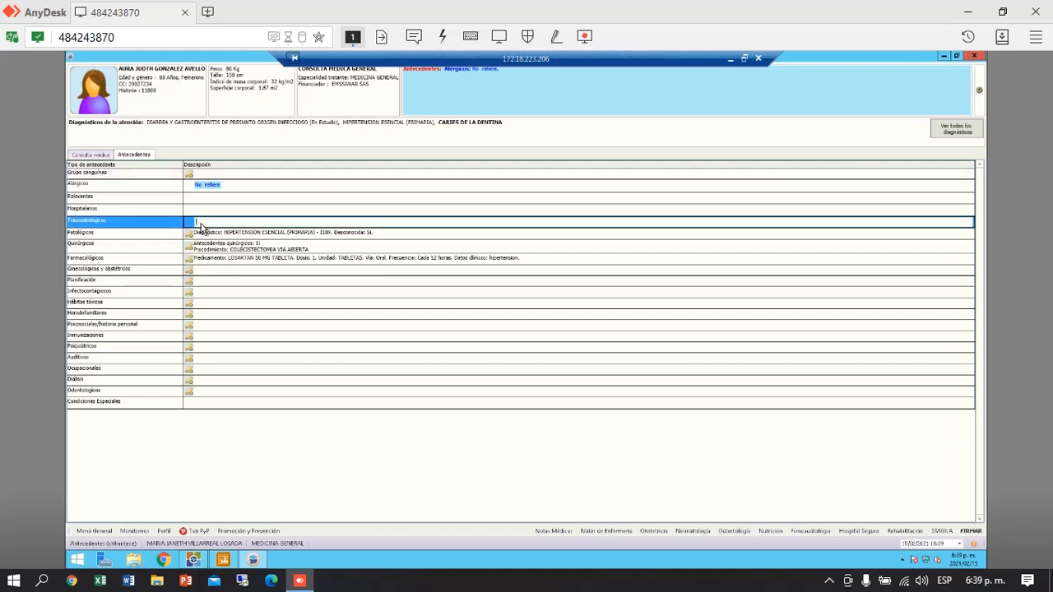
pyautogui.write('no refiere')
pyautogui.click(82, 157)
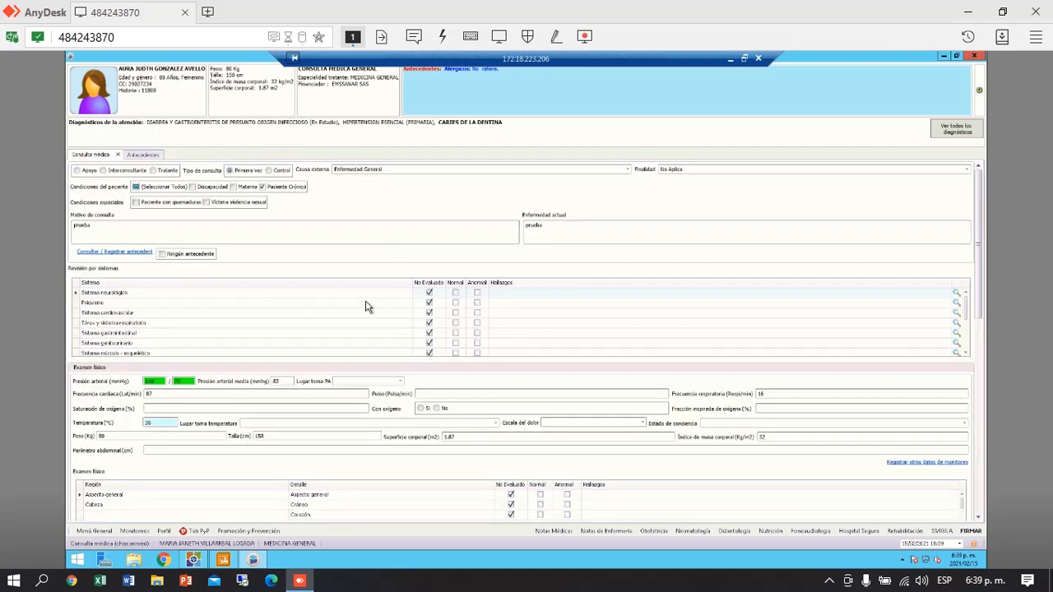
# Mark Sistema cardiovascular, Tórax y sistema respiratorio and Sistema gastrointestinal as Normal in the systems review
pyautogui.click(456, 314)
pyautogui.click(456, 323)
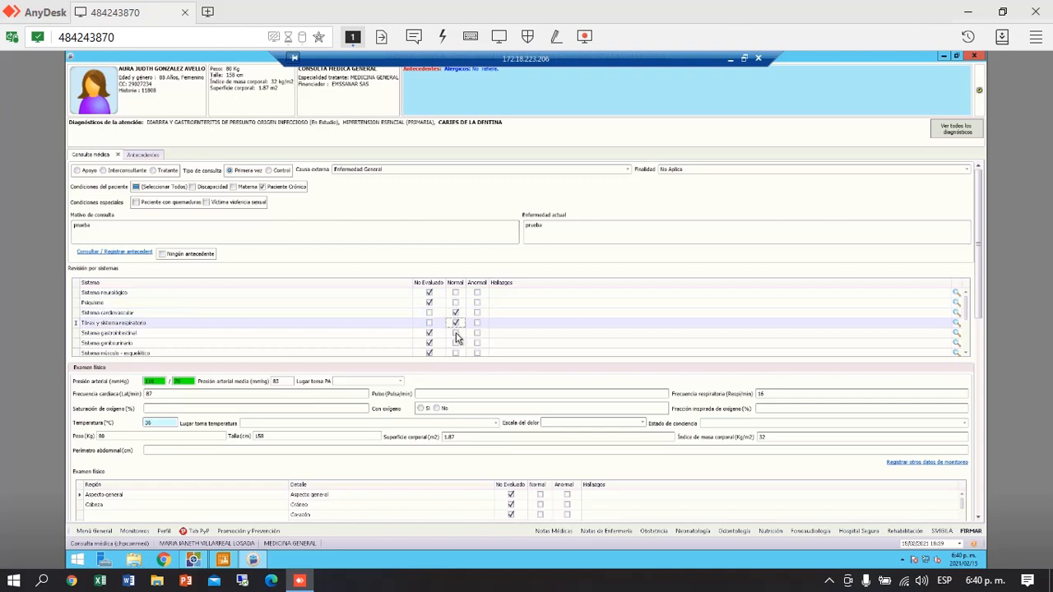
pyautogui.click(457, 334)
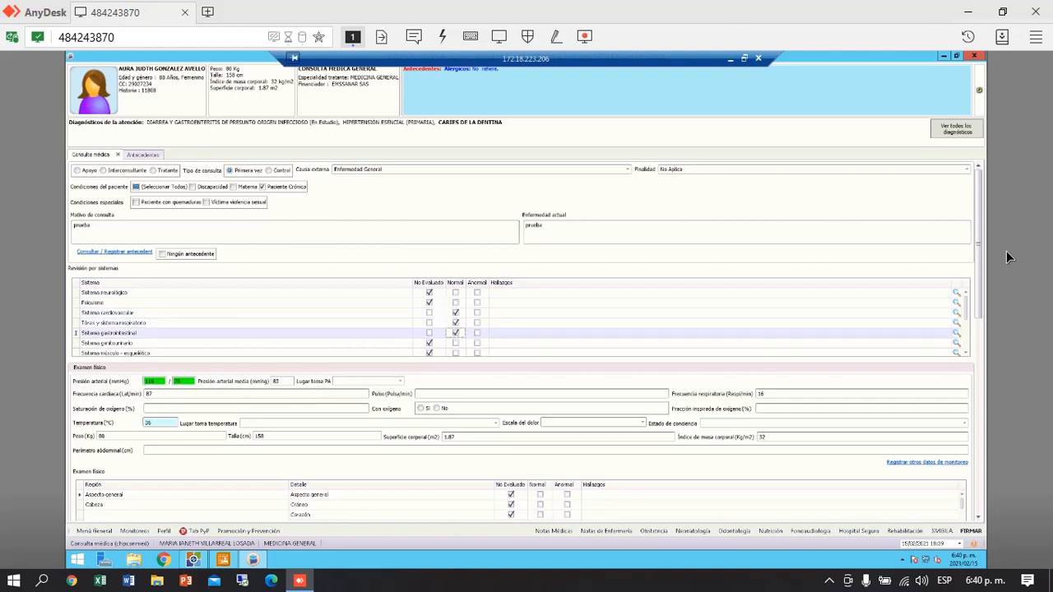
# Mark Cráneo, Corazón and Pulmones as Normal in the Examen físico table
pyautogui.scroll(-2, 979, 318)
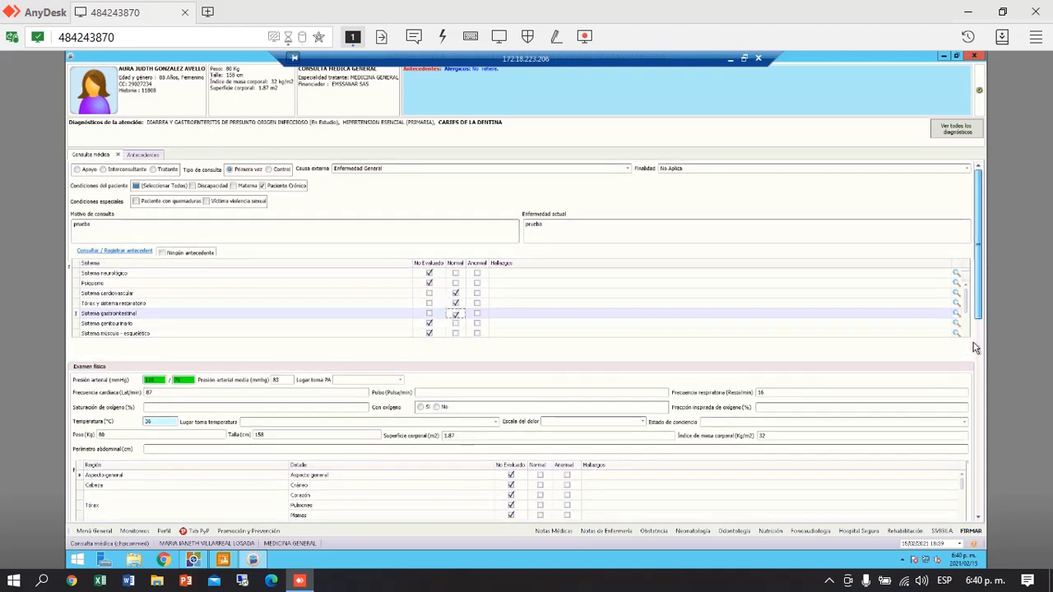
pyautogui.scroll(-10, 975, 348)
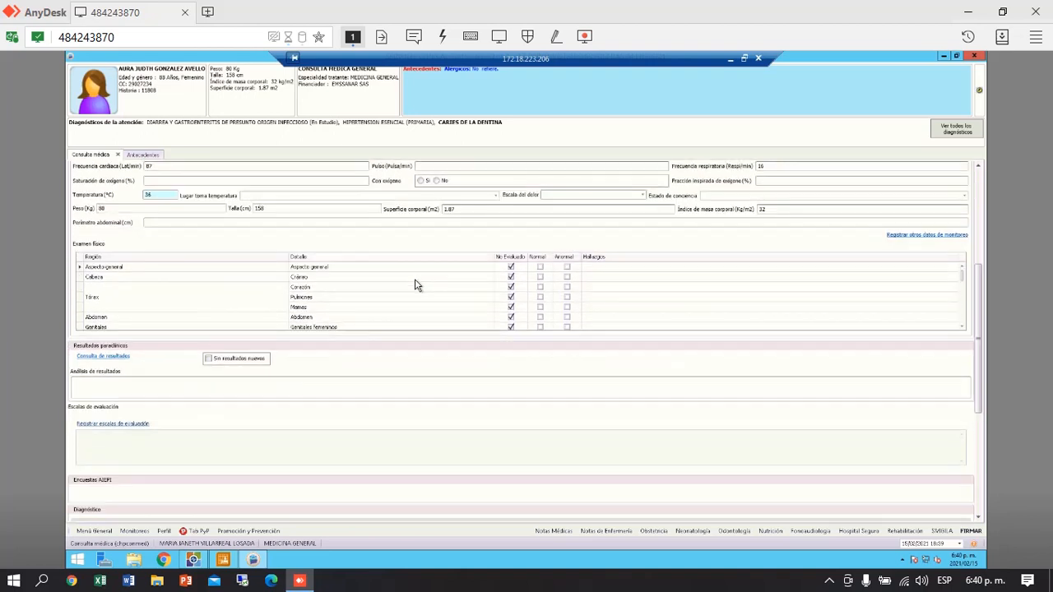
pyautogui.click(539, 277)
pyautogui.click(539, 286)
pyautogui.click(539, 297)
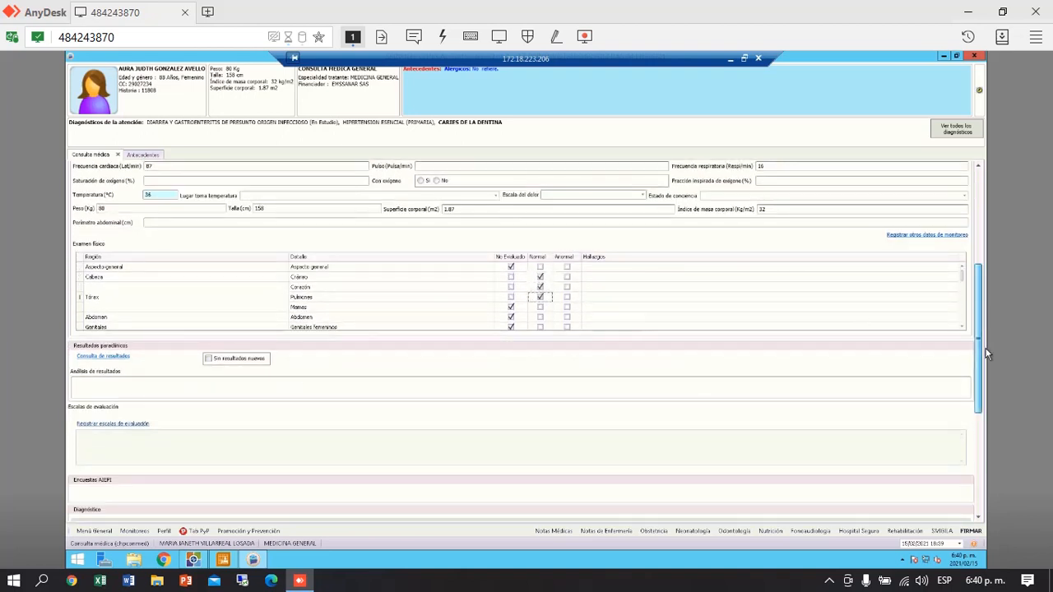
# Check the active diagnoses, then open Modelos de prestación and examine the suggested care models with their type, route and status
pyautogui.moveTo(988, 371); pyautogui.dragTo(1012, 487)
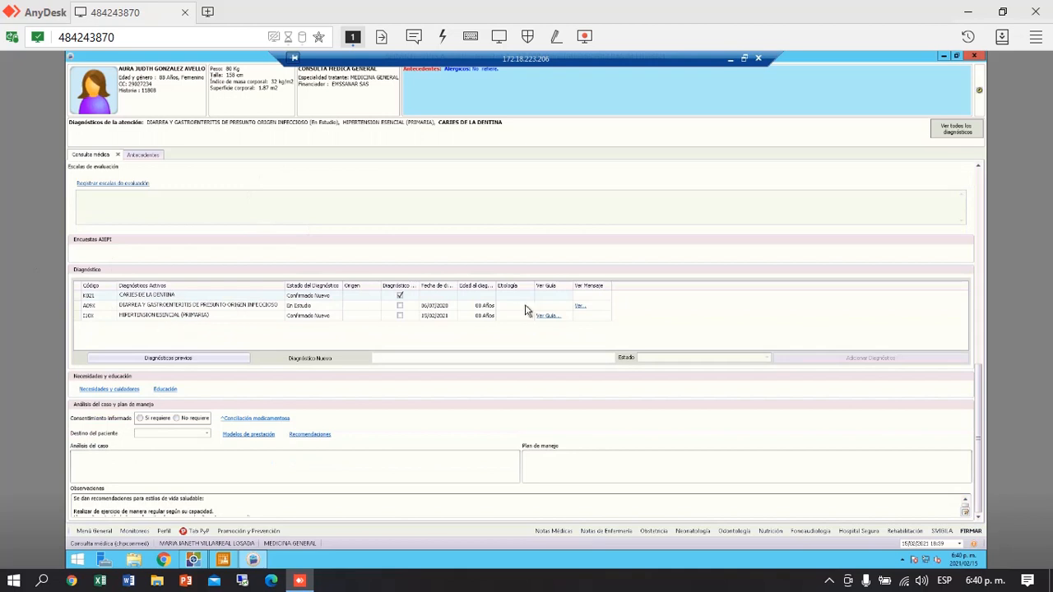
pyautogui.click(400, 306)
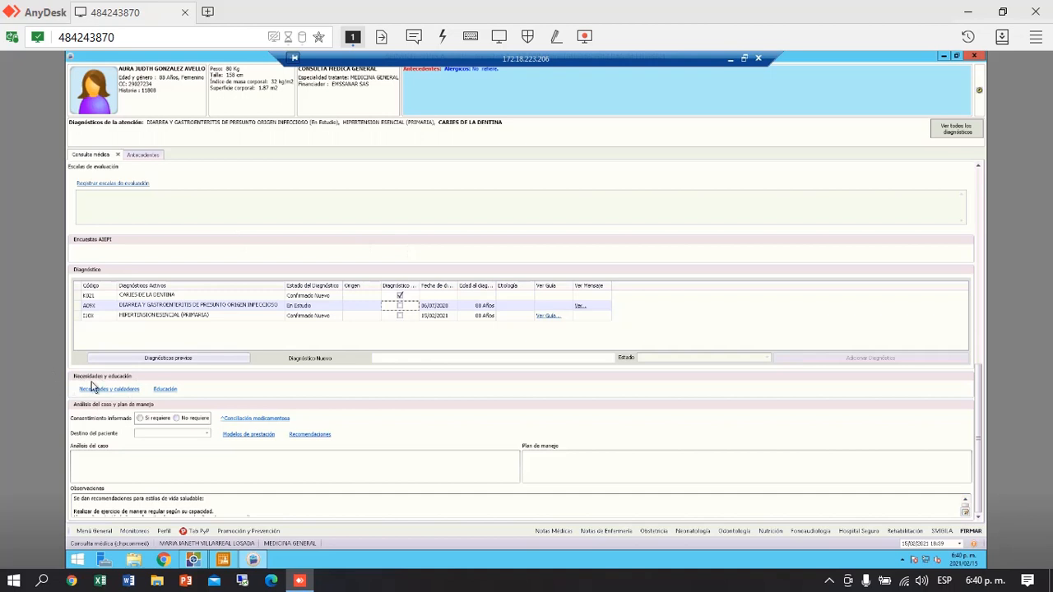
pyautogui.click(250, 436)
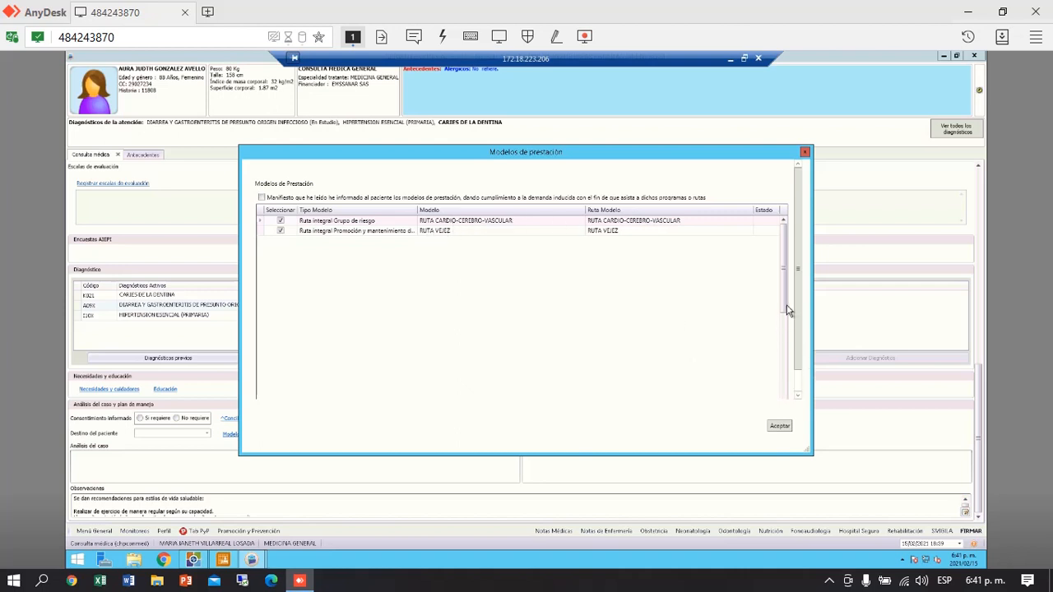
pyautogui.moveTo(785, 305); pyautogui.dragTo(783, 398)
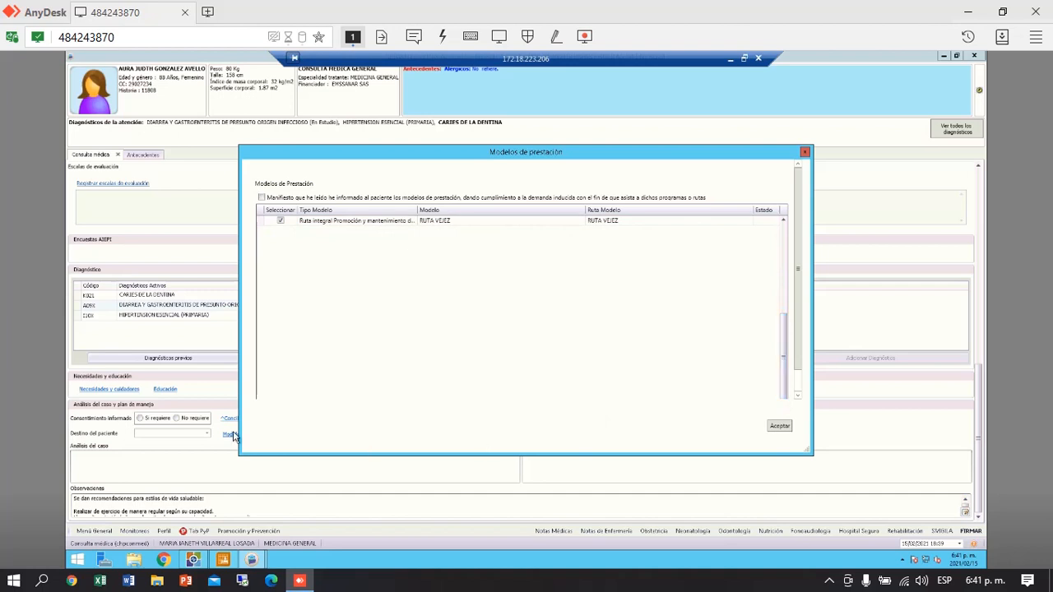
pyautogui.click(796, 394)
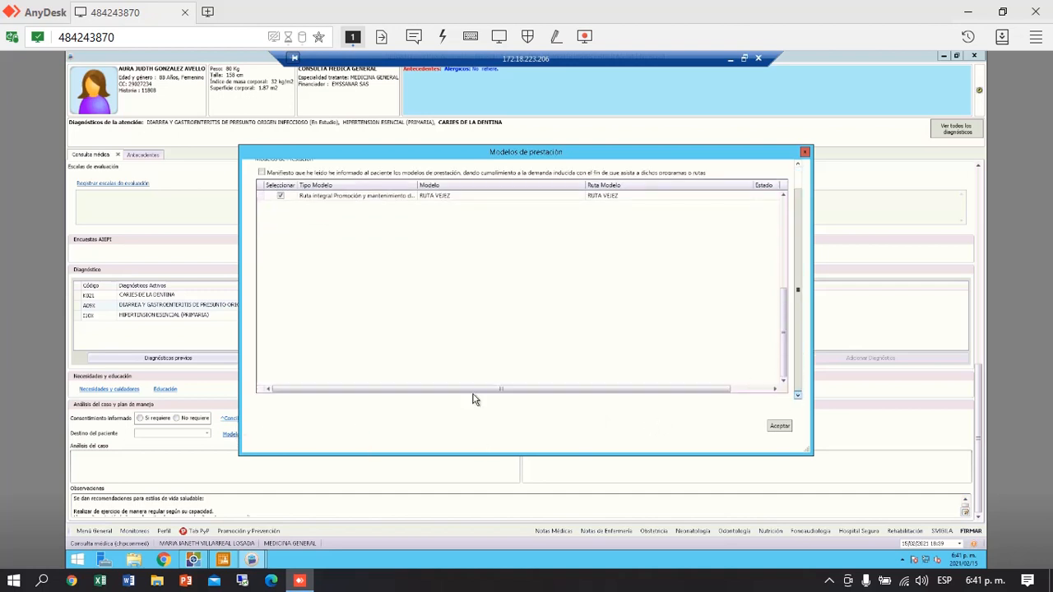
pyautogui.moveTo(474, 390); pyautogui.dragTo(781, 271)
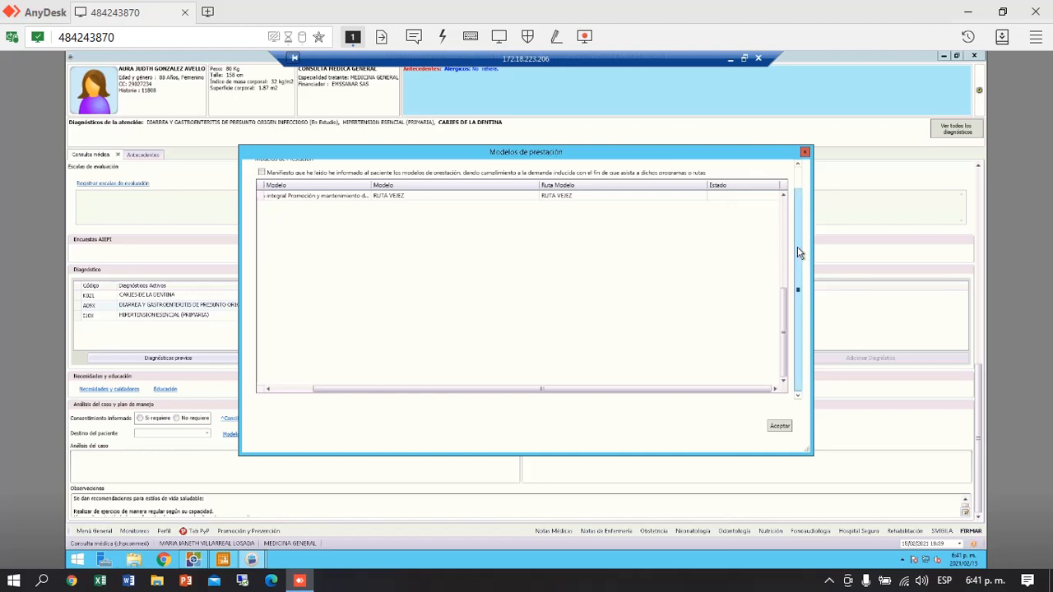
pyautogui.scroll(1, 798, 232)
pyautogui.scroll(1, 798, 226)
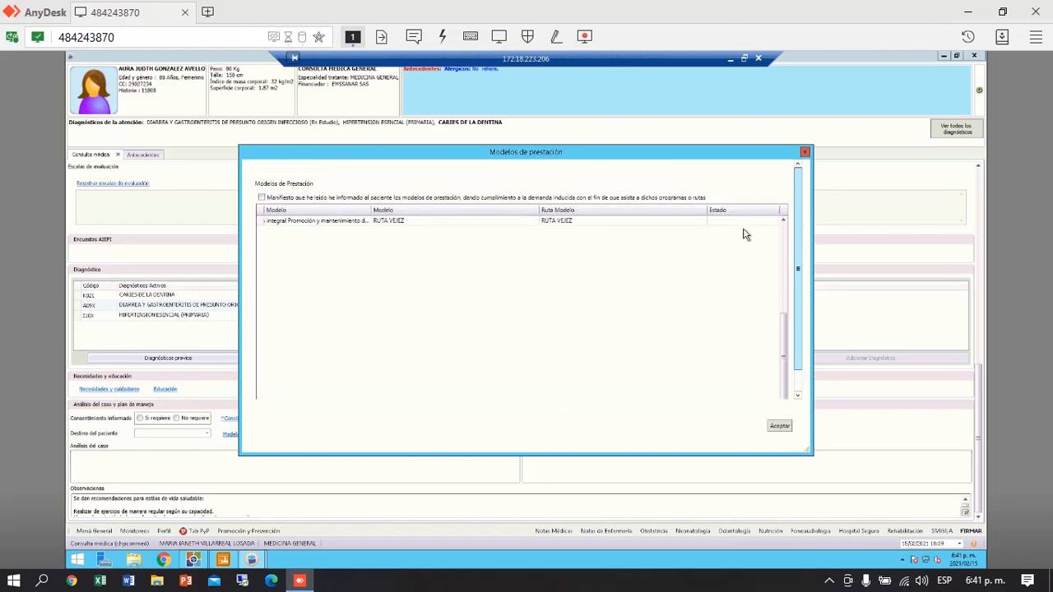
pyautogui.moveTo(783, 341); pyautogui.dragTo(784, 227)
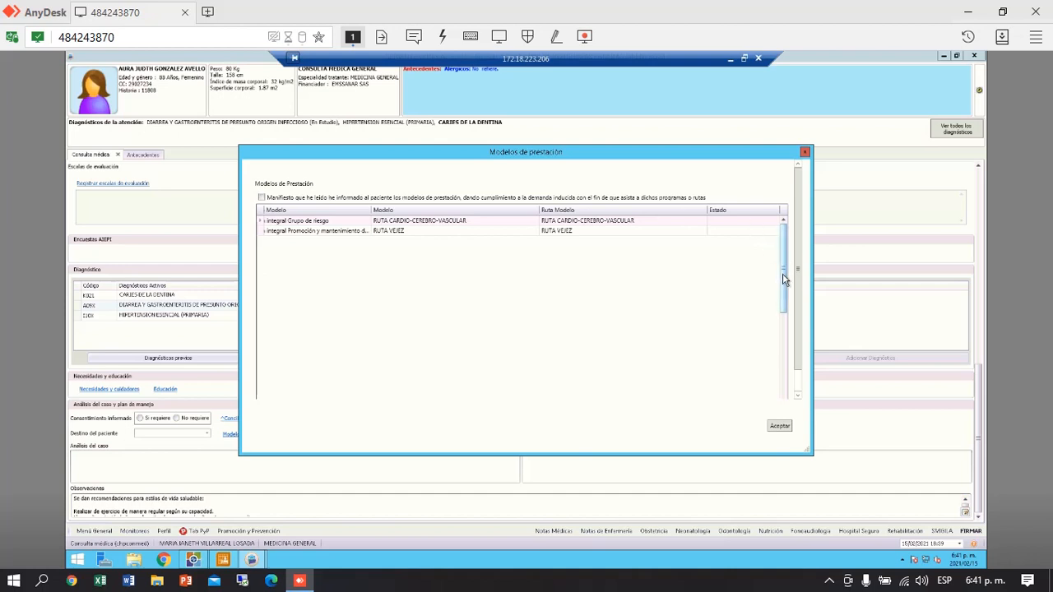
pyautogui.moveTo(784, 288); pyautogui.dragTo(782, 399)
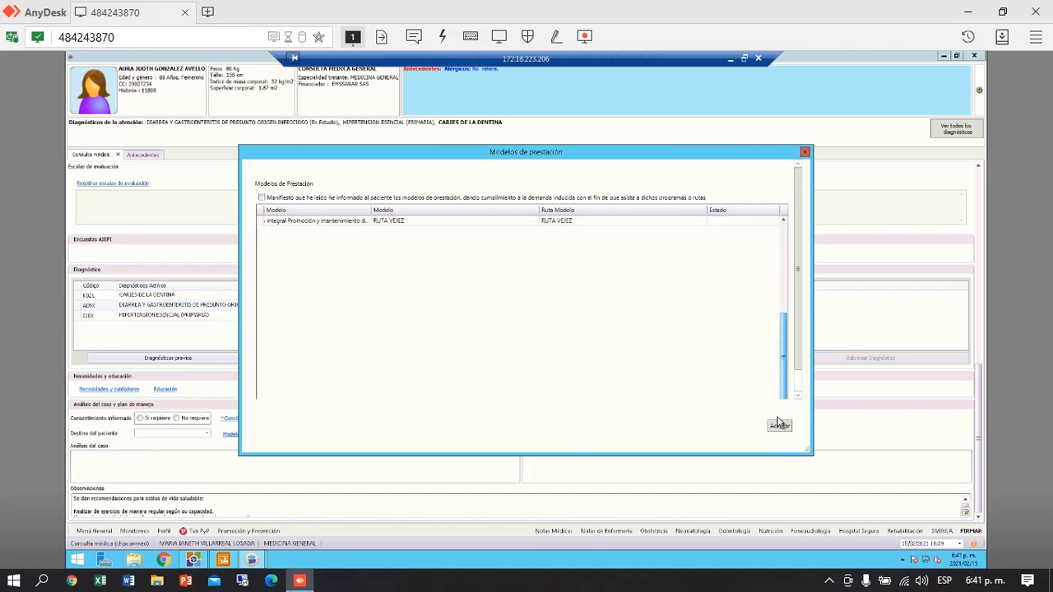
pyautogui.moveTo(798, 297); pyautogui.dragTo(797, 392)
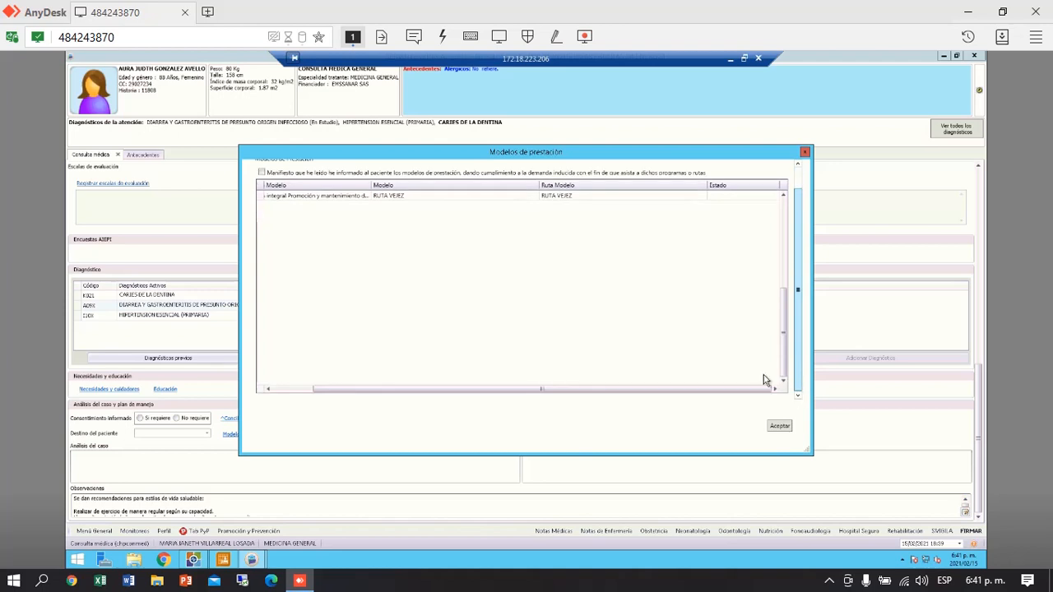
pyautogui.moveTo(434, 389); pyautogui.dragTo(218, 407)
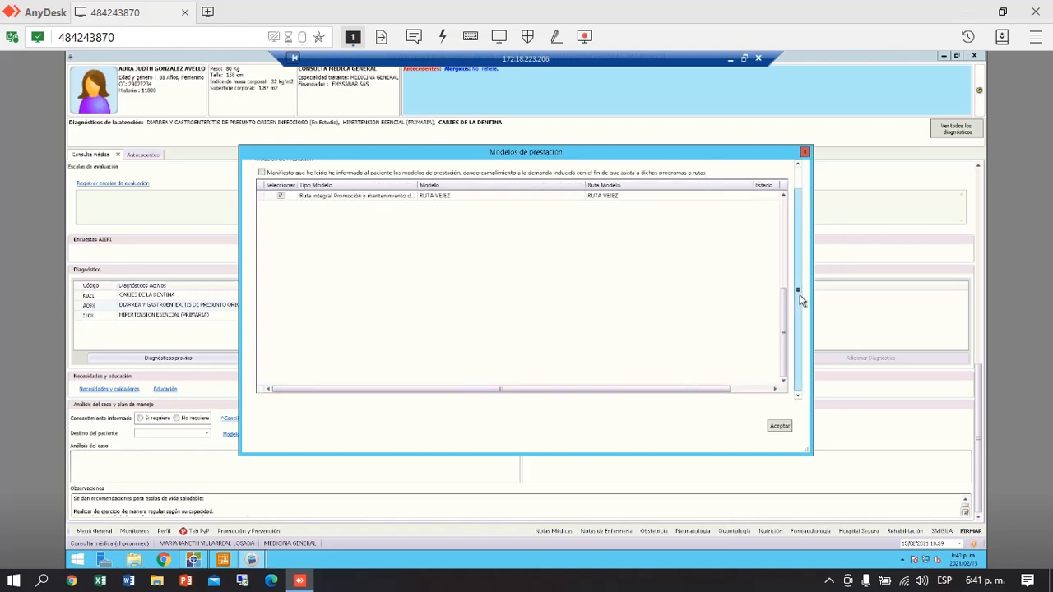
pyautogui.moveTo(799, 298); pyautogui.dragTo(794, 219)
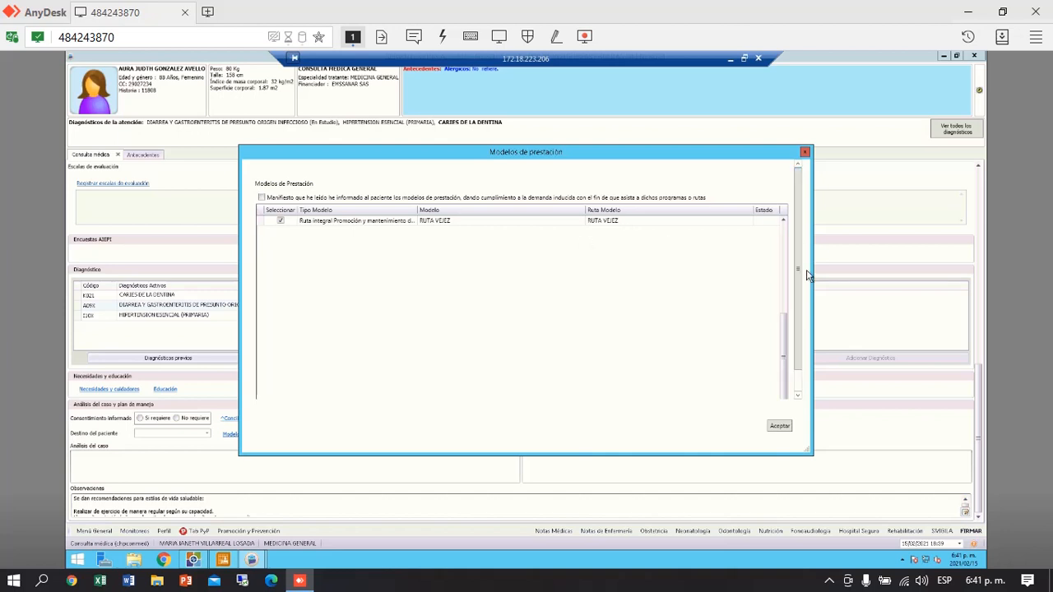
pyautogui.moveTo(782, 329); pyautogui.dragTo(783, 215)
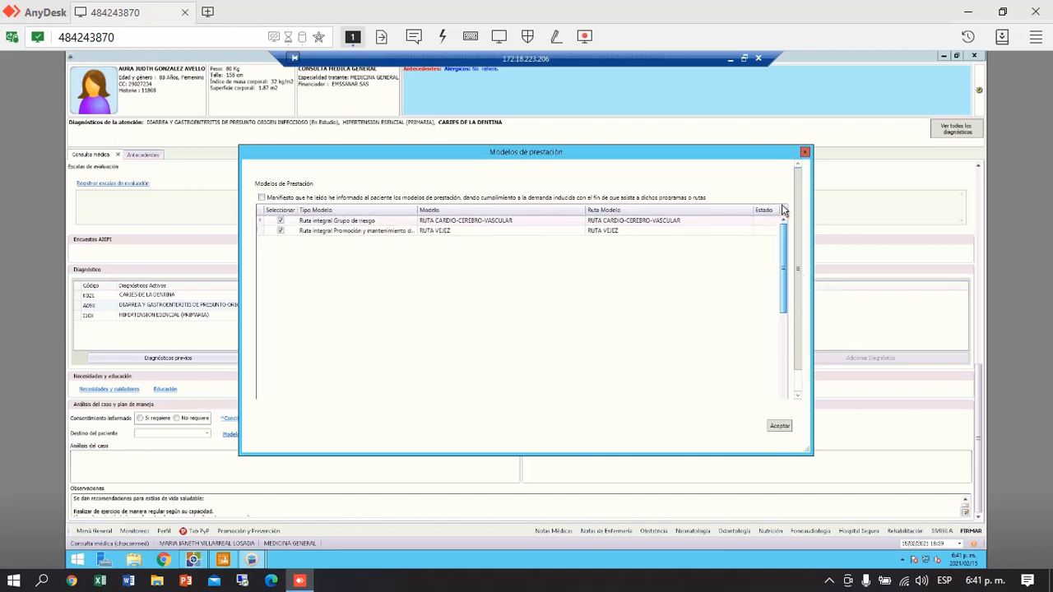
# Deselect RUTA CARDIO-CEREBRO-VASCULAR, keep RUTA VEJEZ selected, declare that the patient was informed of the models, and accept
pyautogui.click(282, 231)
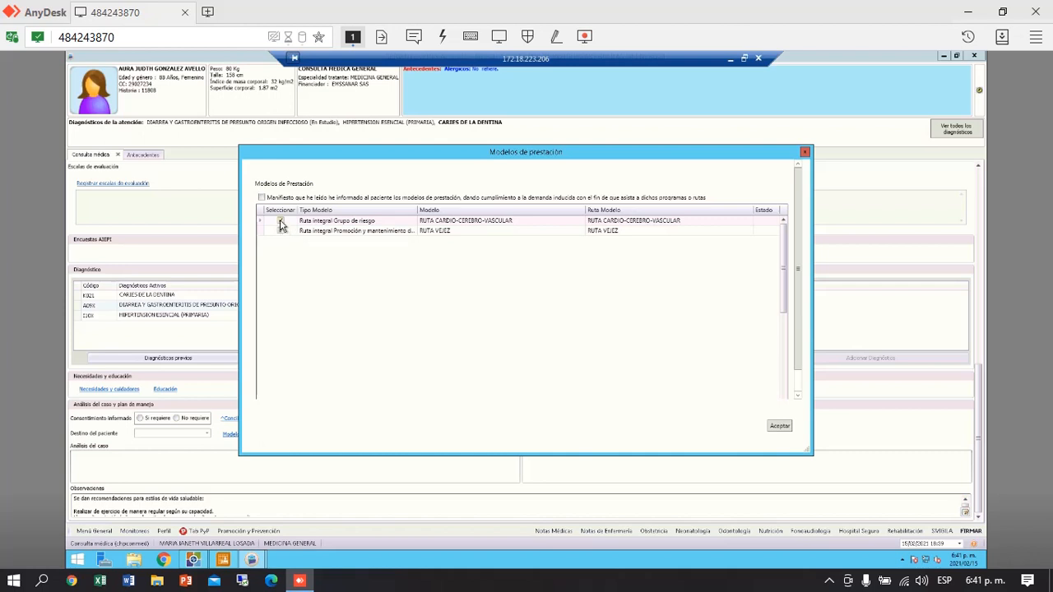
pyautogui.click(281, 222)
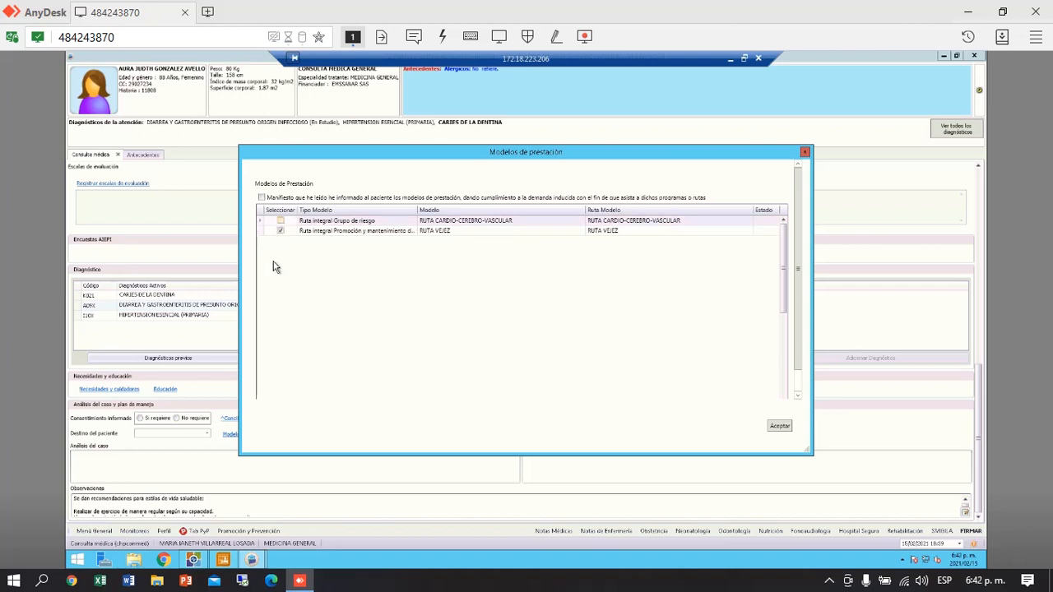
pyautogui.click(260, 198)
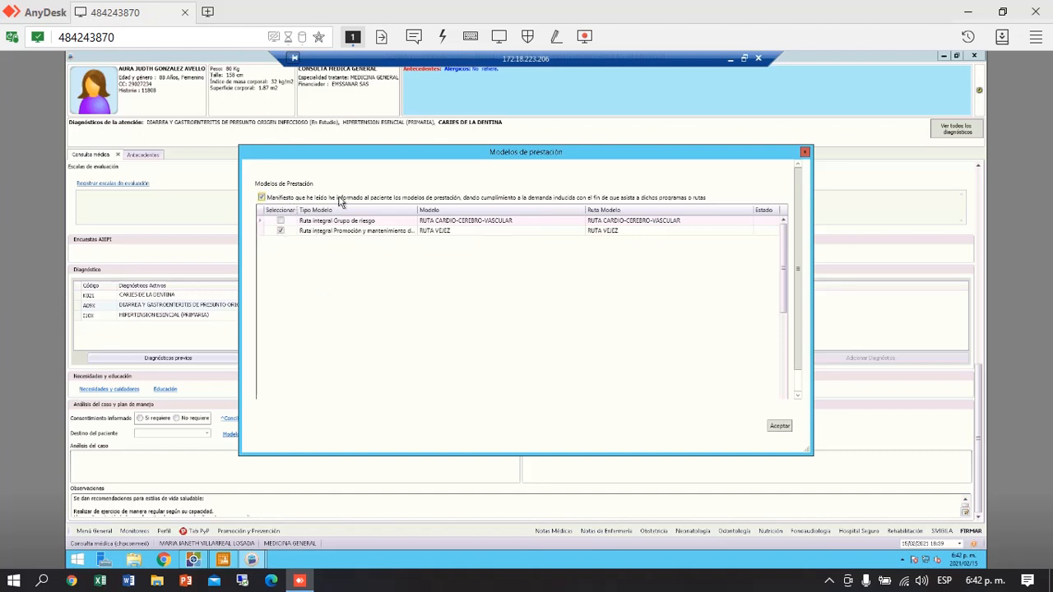
pyautogui.click(779, 427)
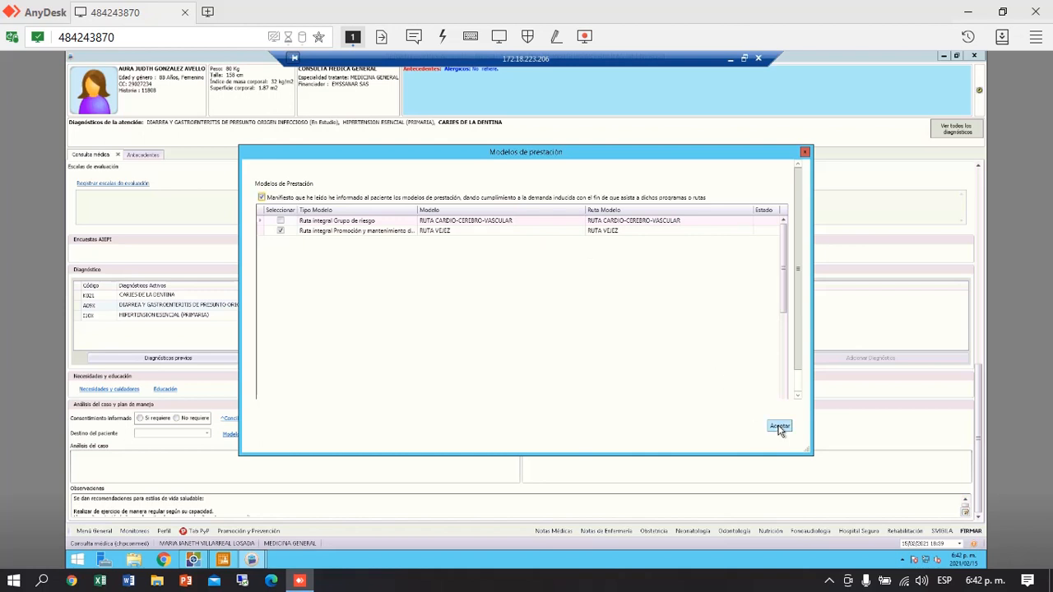
# Enter "pruebas" in both Análisis del caso and Plan de manejo
pyautogui.click(318, 469)
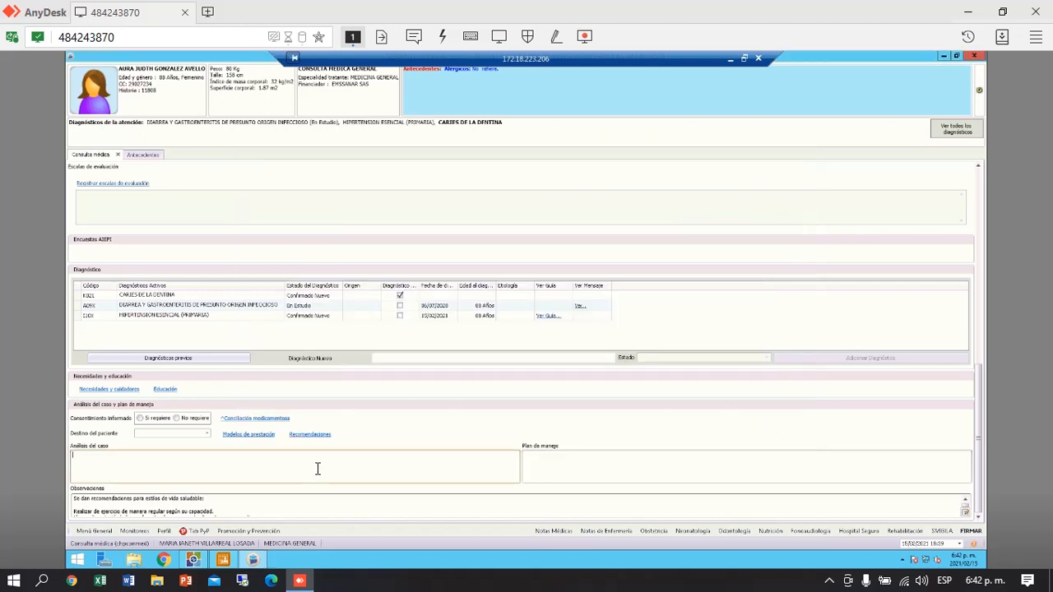
pyautogui.write('presbi')
pyautogui.press('Tab')
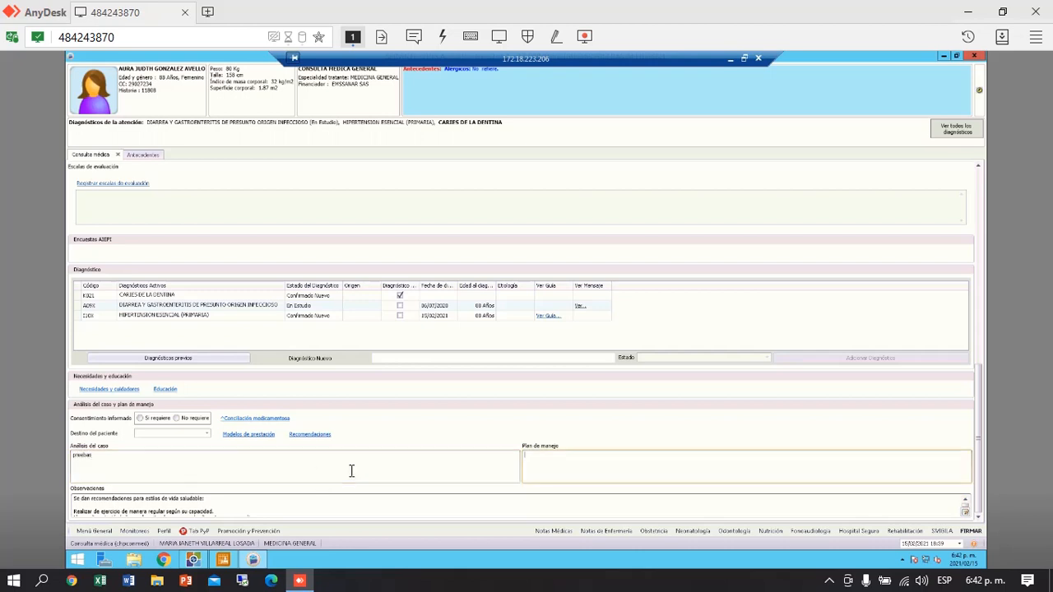
pyautogui.write('pruebas')
# Sign the medical consultation by entering the professional's signature password in the Firma field
pyautogui.click(970, 530)
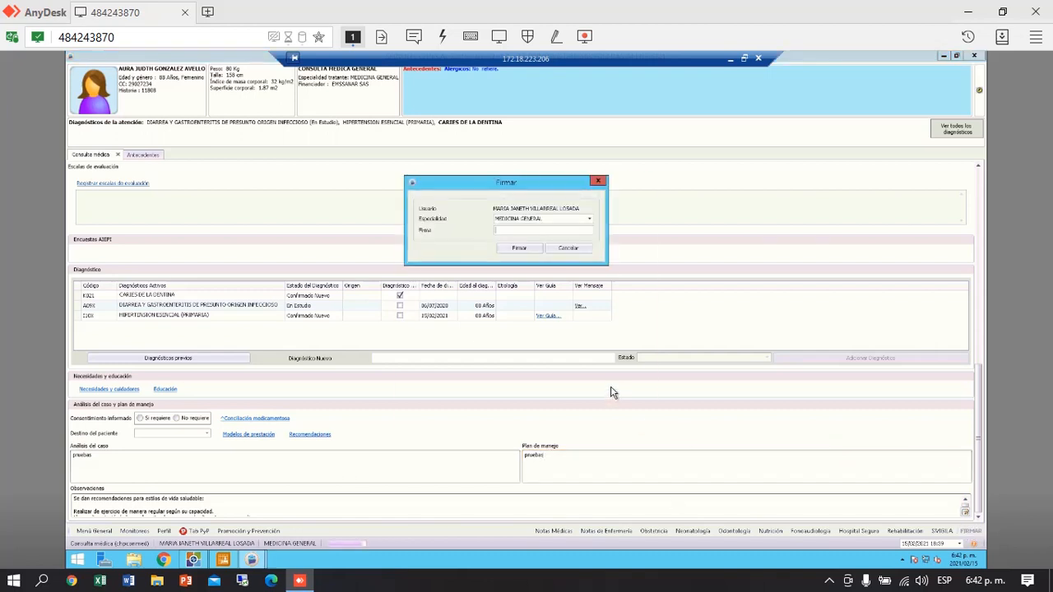
pyautogui.write('*')
pyautogui.click(521, 250)
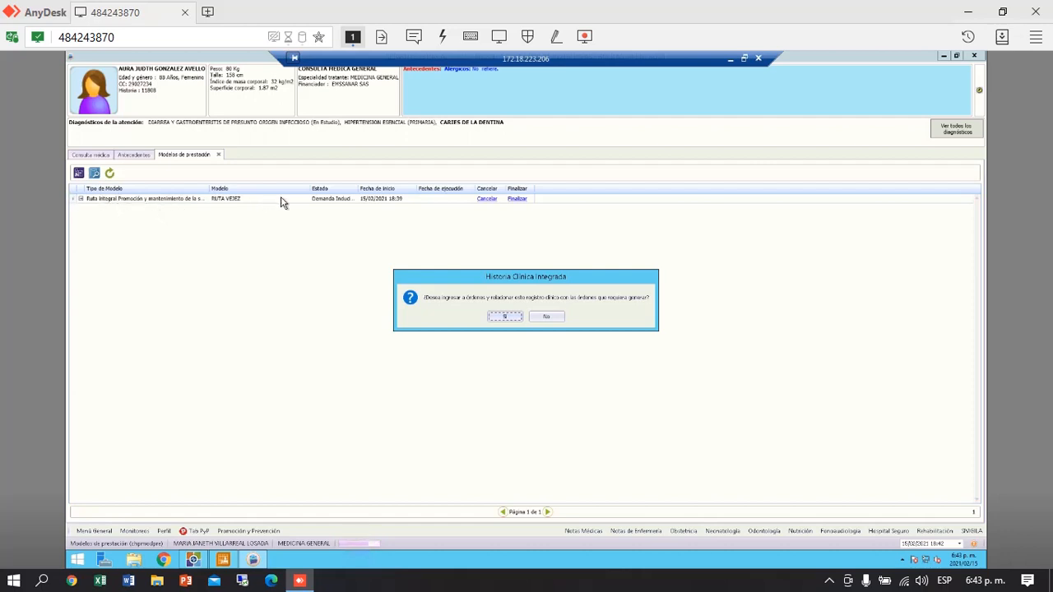
# Decline entering orders from the signed clinical record and expand the activities of the RUTA VEJEZ model
pyautogui.click(556, 321)
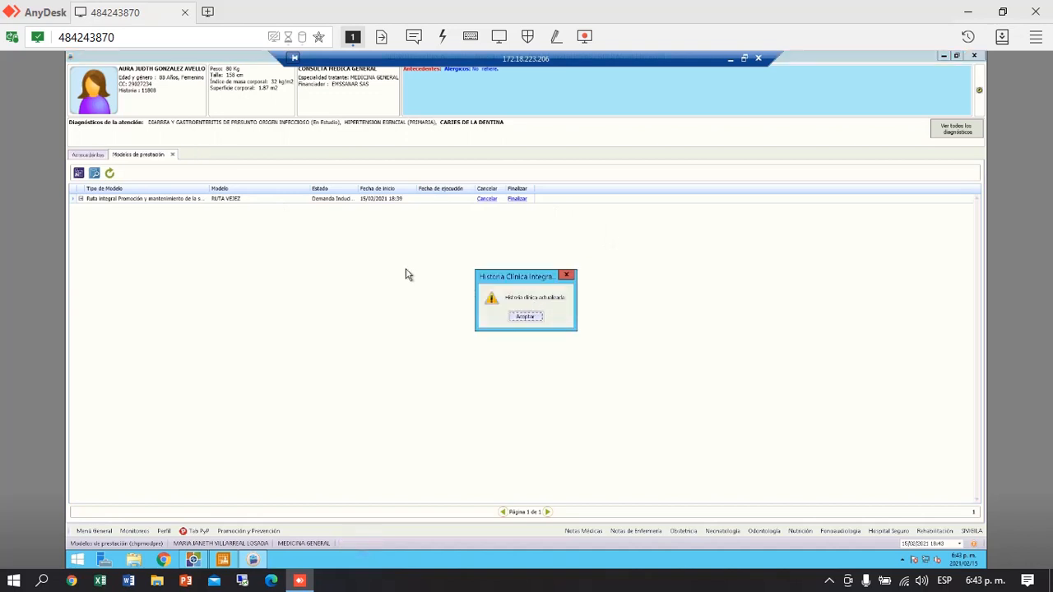
pyautogui.click(520, 319)
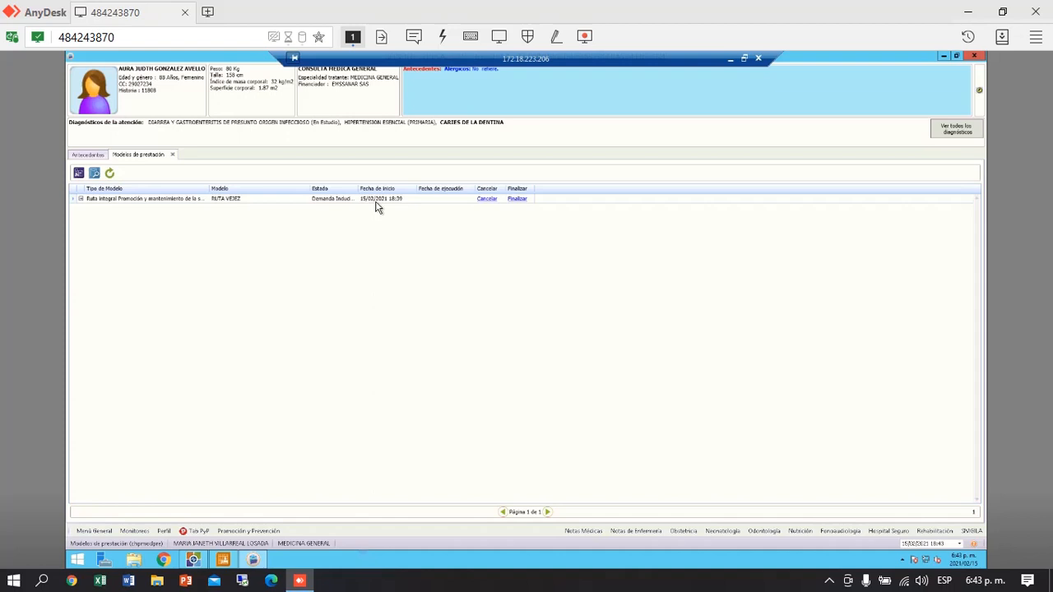
pyautogui.click(80, 200)
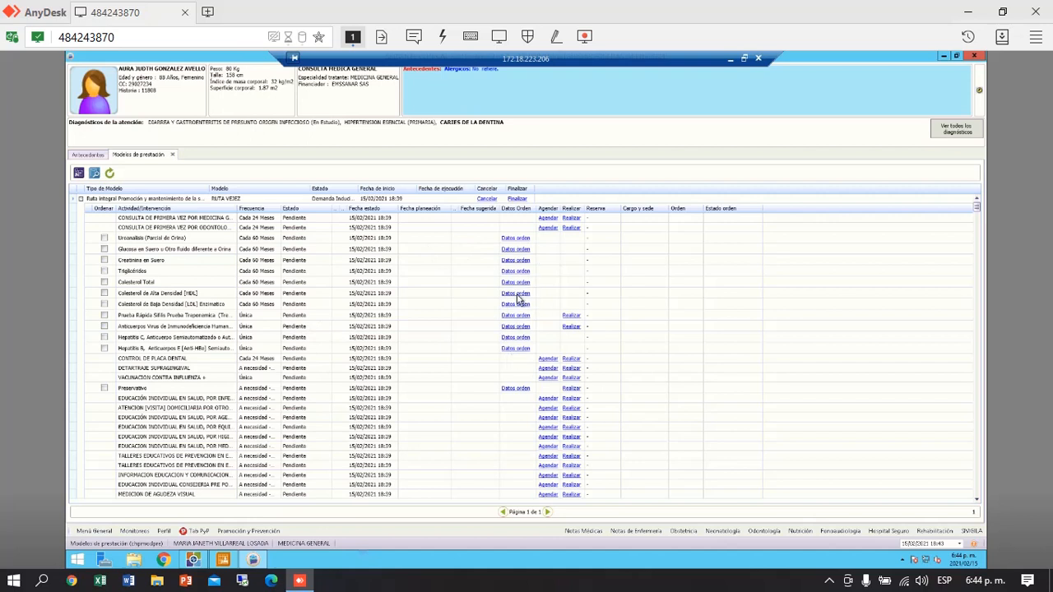
# Mark the RUTA VEJEZ laboratory tests for ordering, from Uroanálisis (Parcial de Orina) through Anticuerpos Virus de Inmunodeficiencia Humana
pyautogui.click(104, 238)
pyautogui.click(104, 249)
pyautogui.click(104, 260)
pyautogui.click(105, 272)
pyautogui.click(104, 283)
pyautogui.click(105, 293)
pyautogui.click(104, 304)
pyautogui.click(104, 316)
pyautogui.click(104, 327)
# Fill in the order data for Uroanálisis with "tamizaje" as both Datos clínicos and Justificación y Observaciones, and accept
pyautogui.click(516, 239)
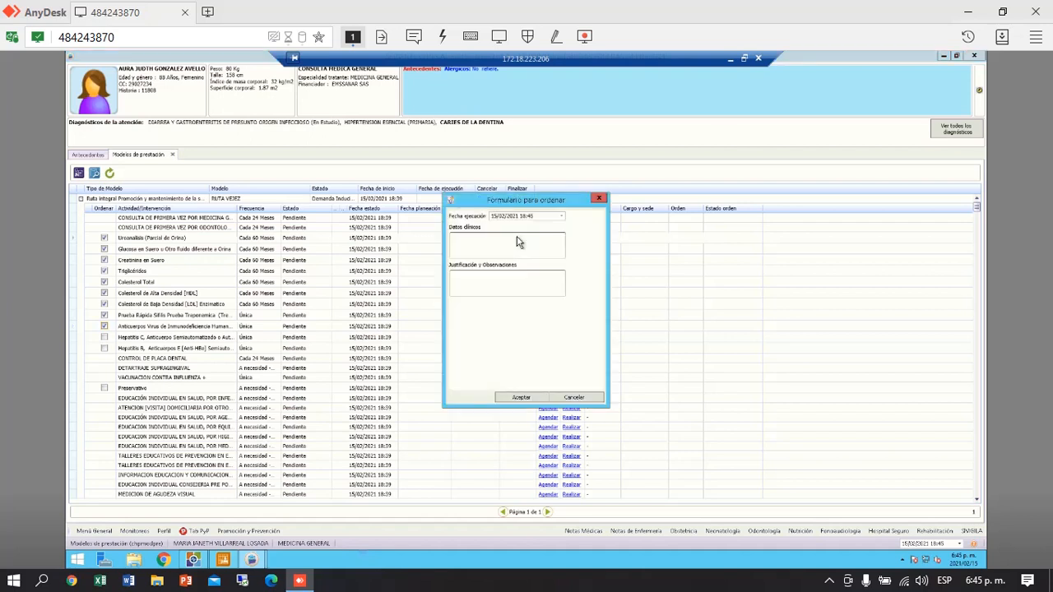
pyautogui.click(517, 240)
pyautogui.write('tami')
pyautogui.click(514, 278)
pyautogui.write('tamizaje')
pyautogui.click(504, 398)
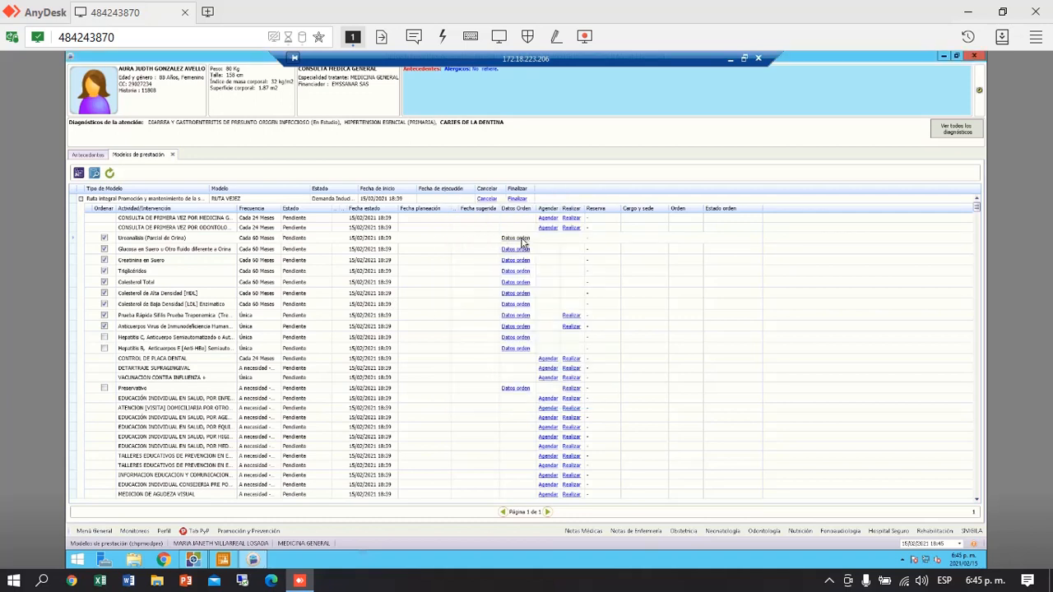
# Generate the marked laboratory orders, continuing with Creatinina en Suero despite its existing order and certifying the Colesterol Total safety message as read
pyautogui.click(78, 174)
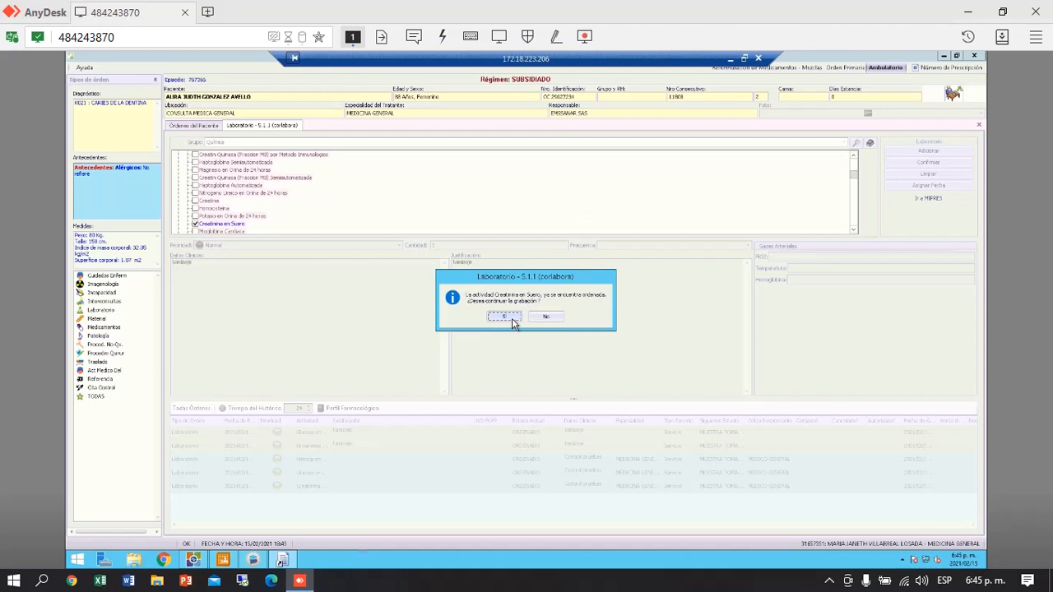
pyautogui.click(512, 319)
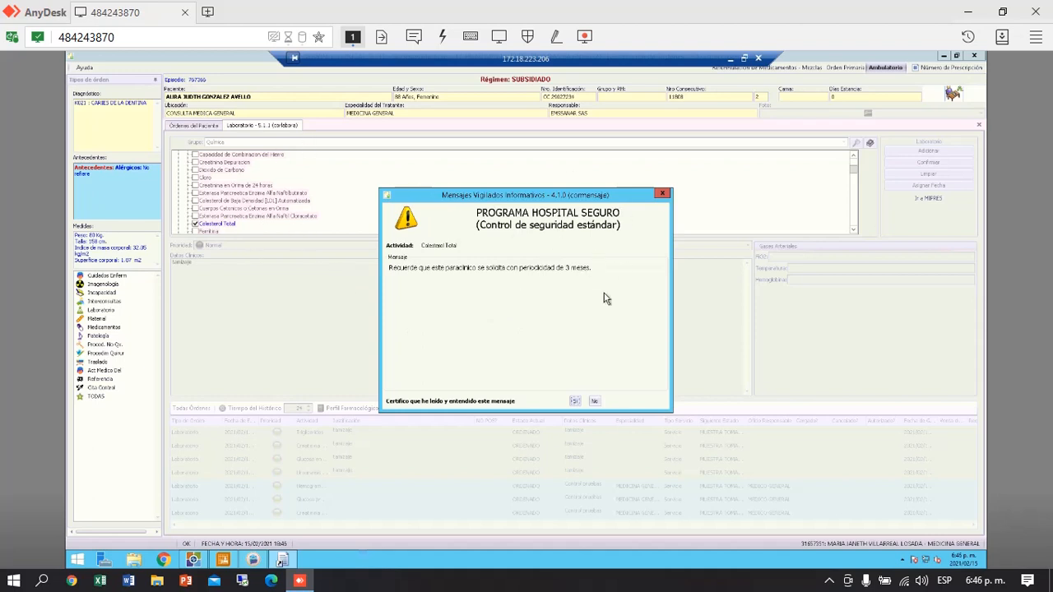
pyautogui.click(574, 402)
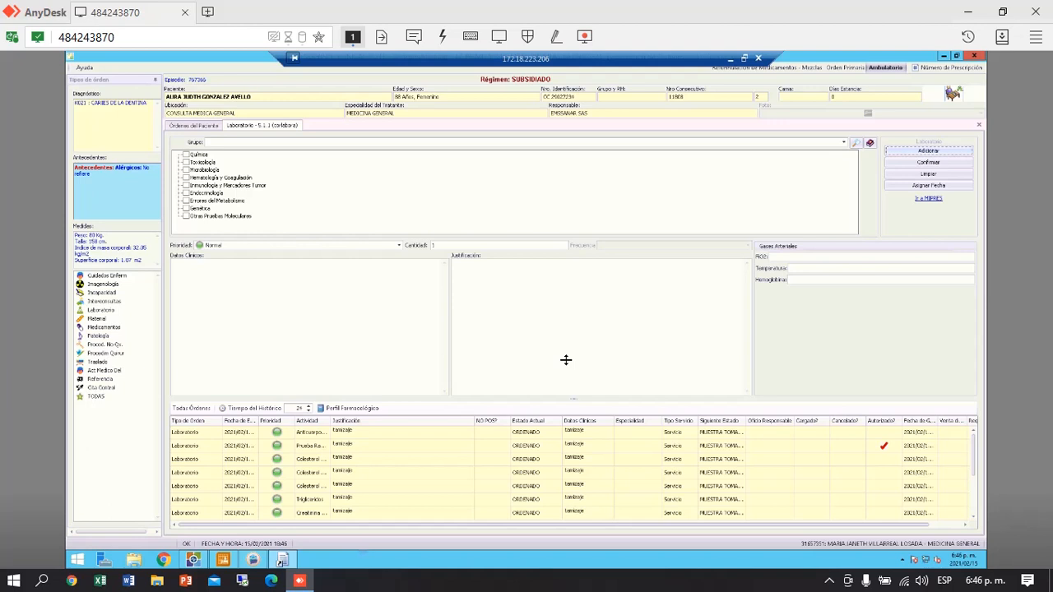
# Search the laboratory activities for "hemograma" and add Hemograma IV Automatizado to the orders, accepting the repeated order
pyautogui.click(856, 144)
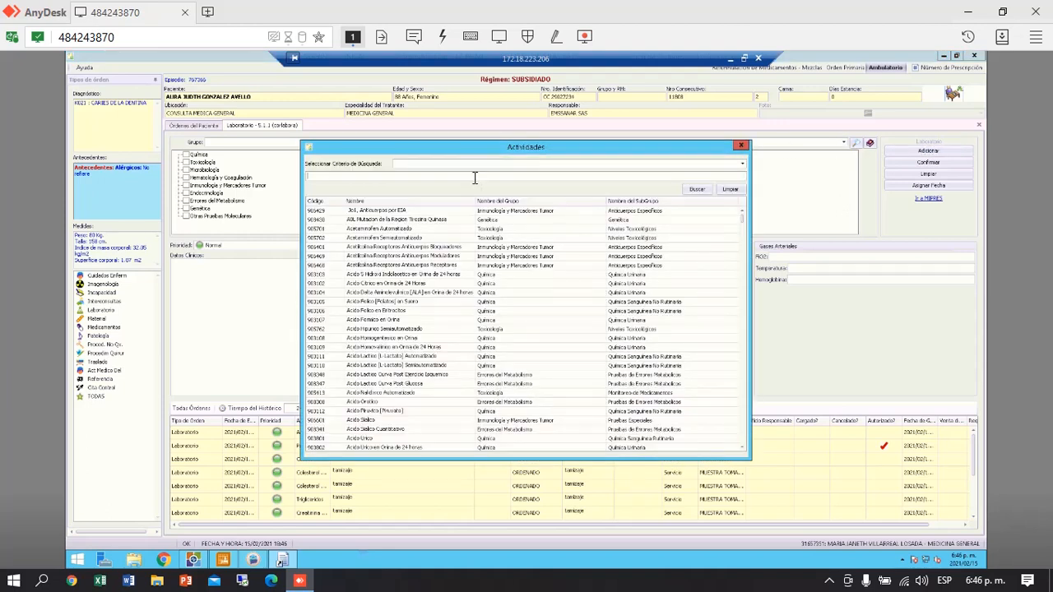
pyautogui.write('hemograma')
pyautogui.click(695, 190)
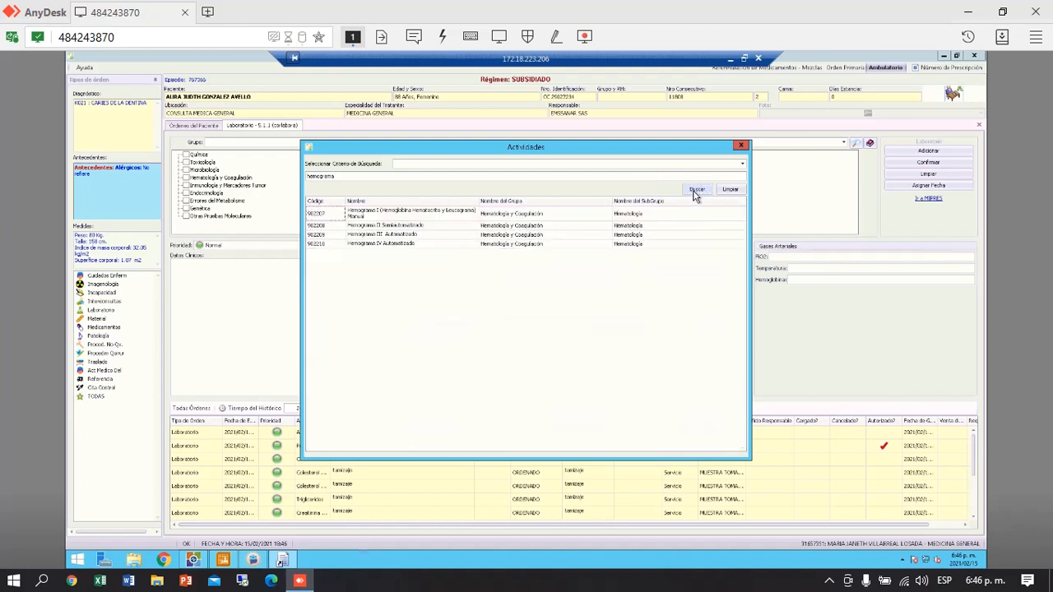
pyautogui.click(388, 246)
pyautogui.doubleClick(388, 246)
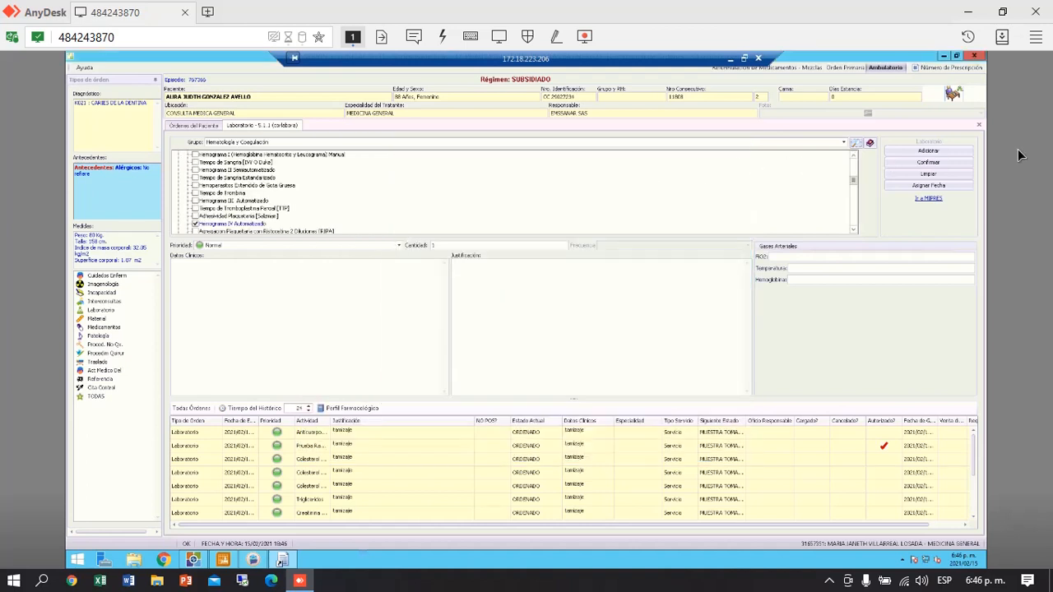
pyautogui.click(928, 152)
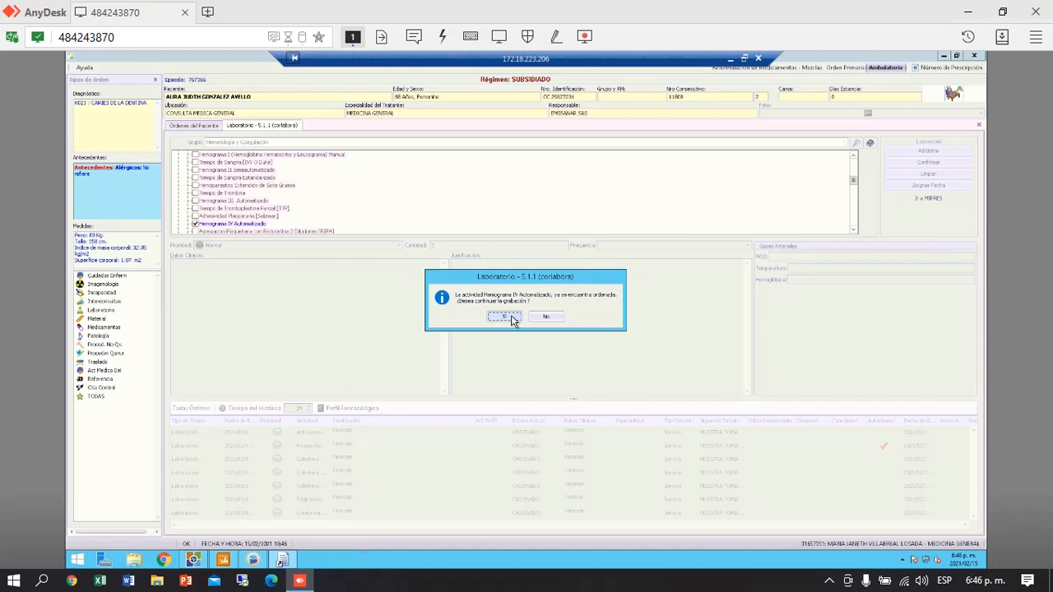
pyautogui.click(511, 317)
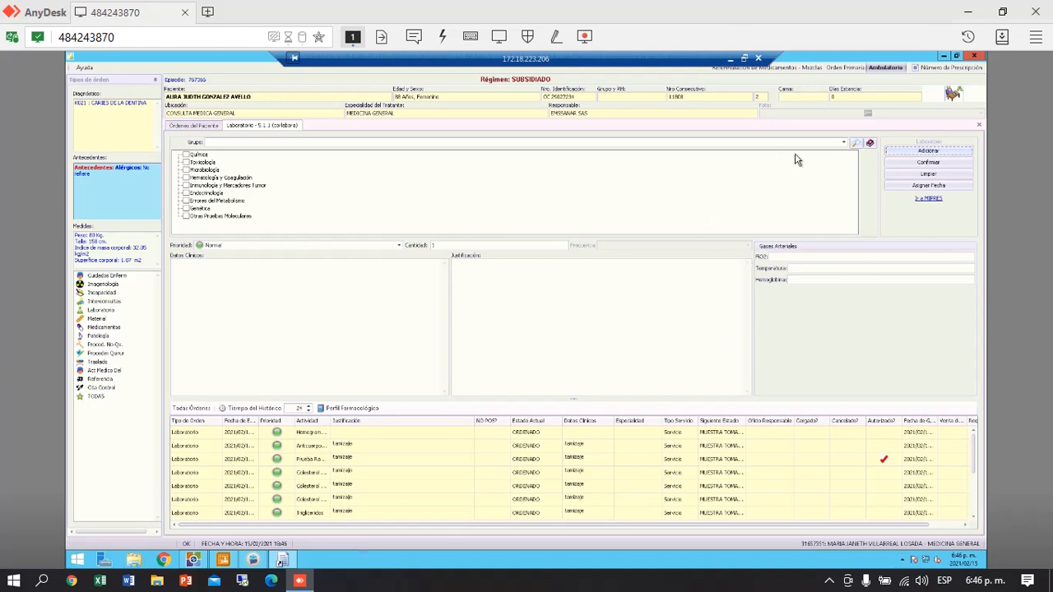
# Confirm the laboratory orders without printing them, and close the orders window after viewing the Interconsultas form
pyautogui.click(930, 164)
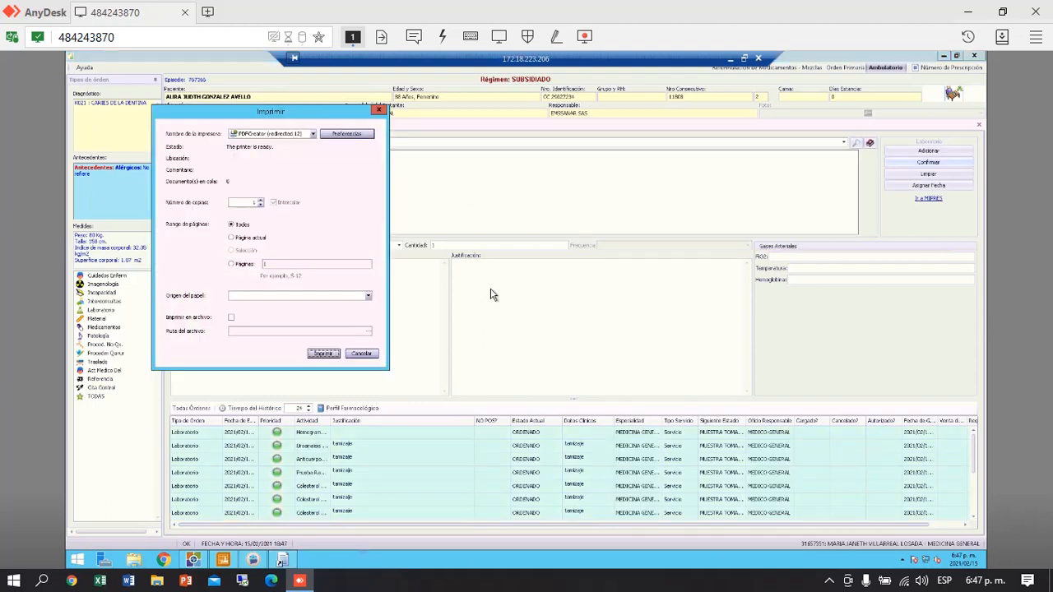
pyautogui.click(362, 355)
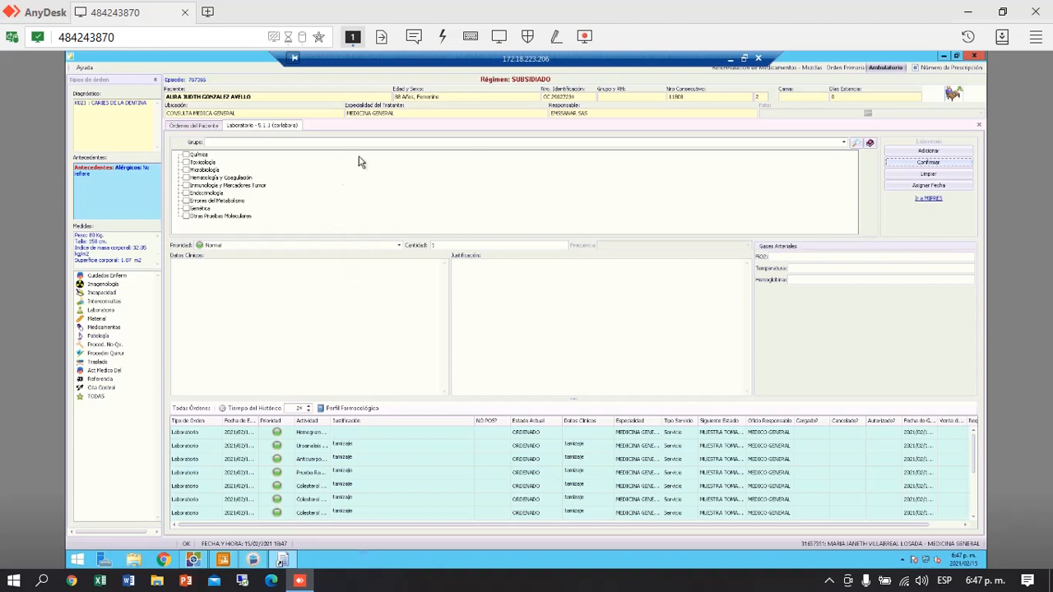
pyautogui.click(106, 304)
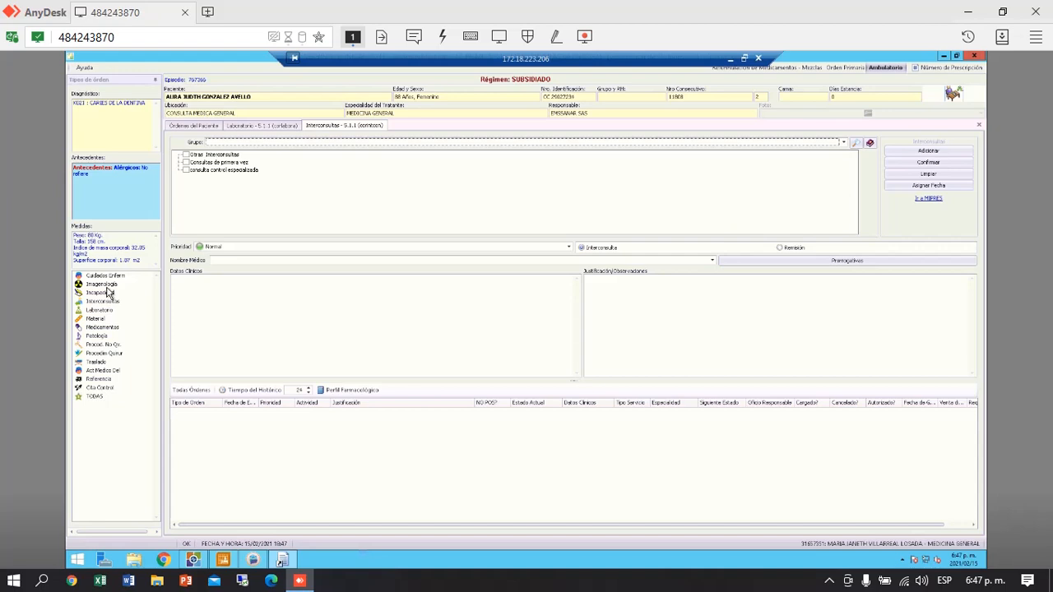
pyautogui.click(971, 56)
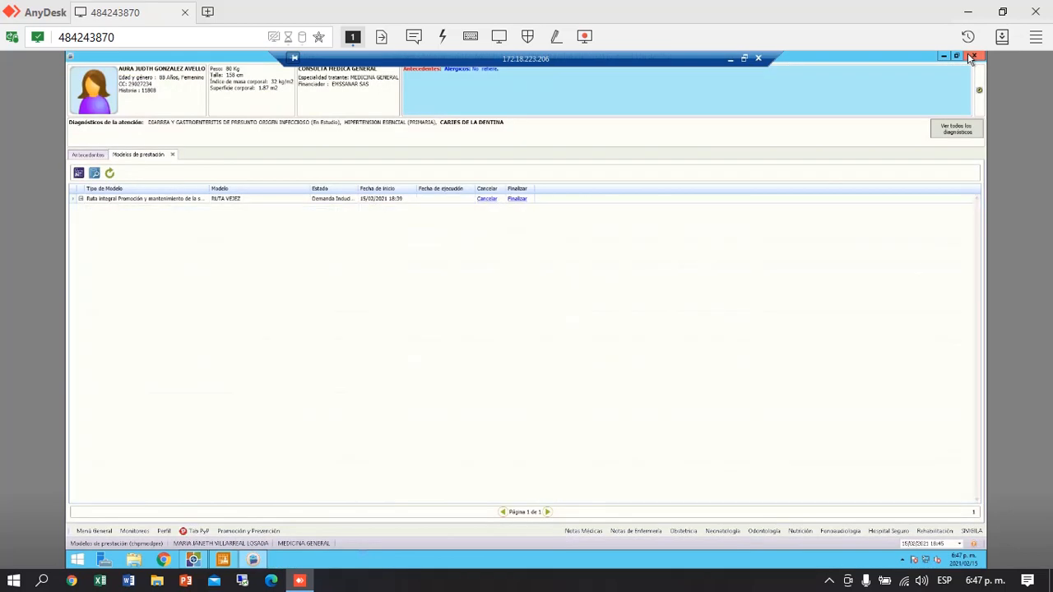
# Review the order status of the RUTA VEJEZ activities and close the patient's clinical record
pyautogui.click(81, 201)
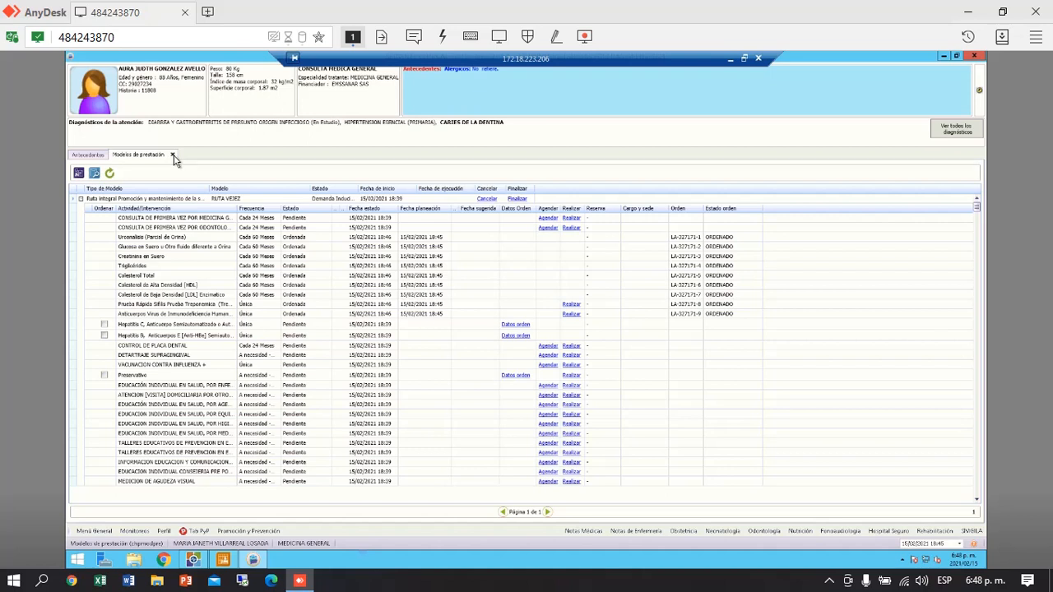
pyautogui.click(174, 154)
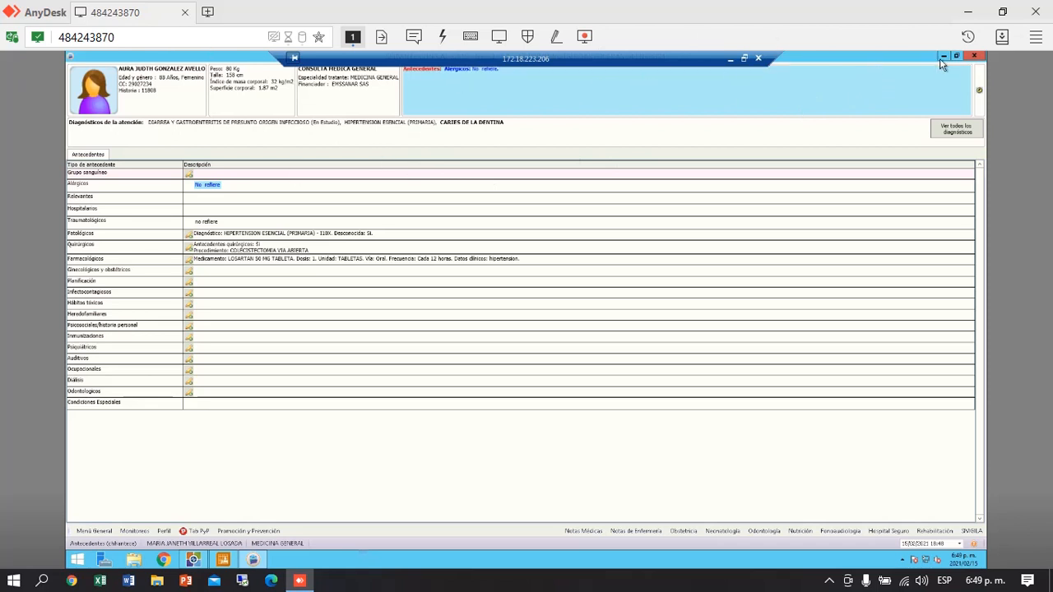
pyautogui.click(975, 57)
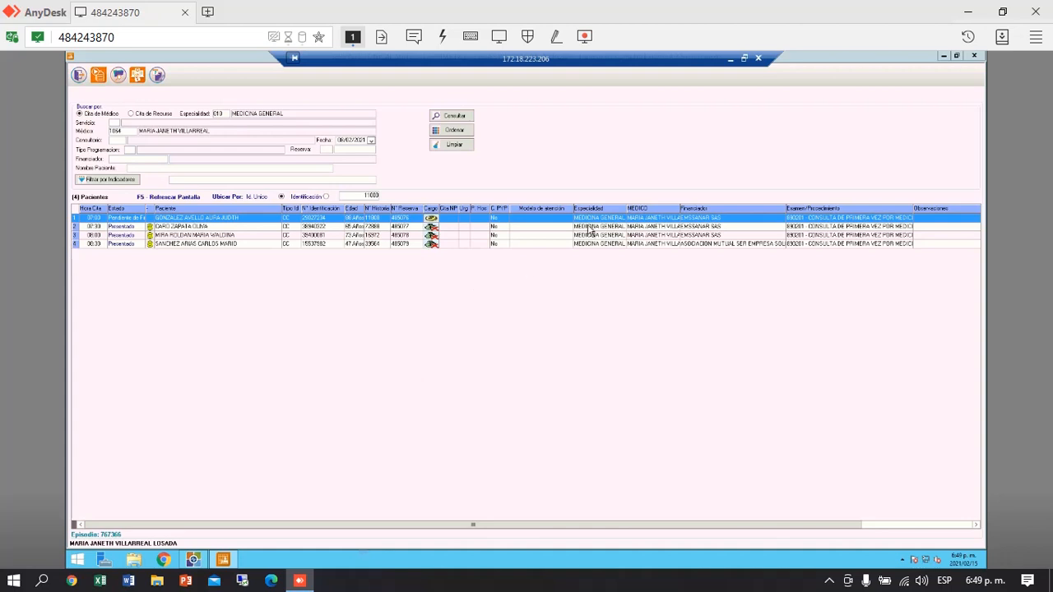
# Reopen the first scheduled patient's clinical record and open Asignación Modelo De Prestación under Promoción y Prevención
pyautogui.doubleClick(231, 224)
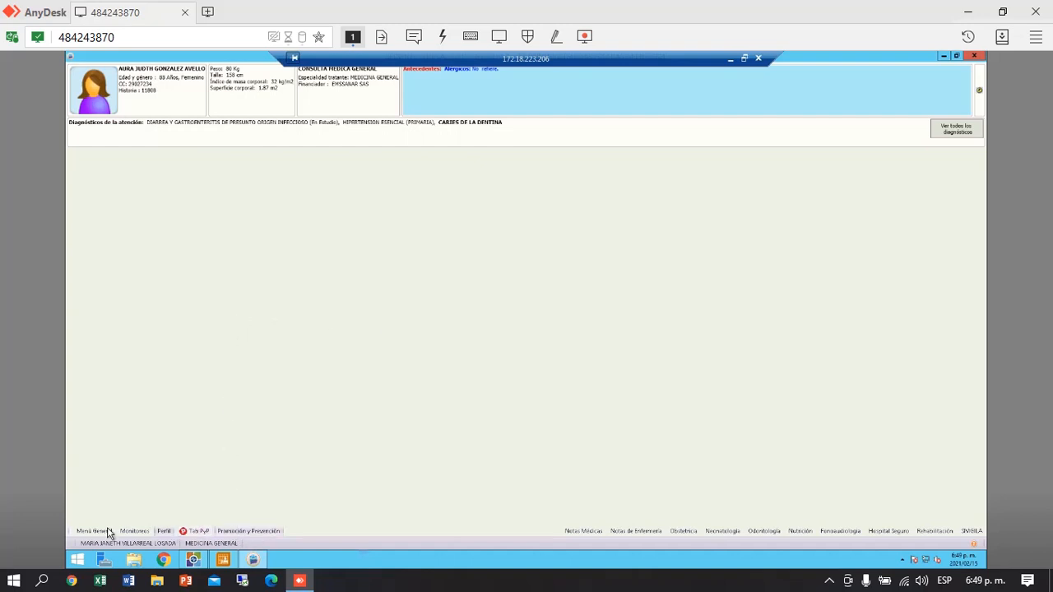
pyautogui.click(244, 534)
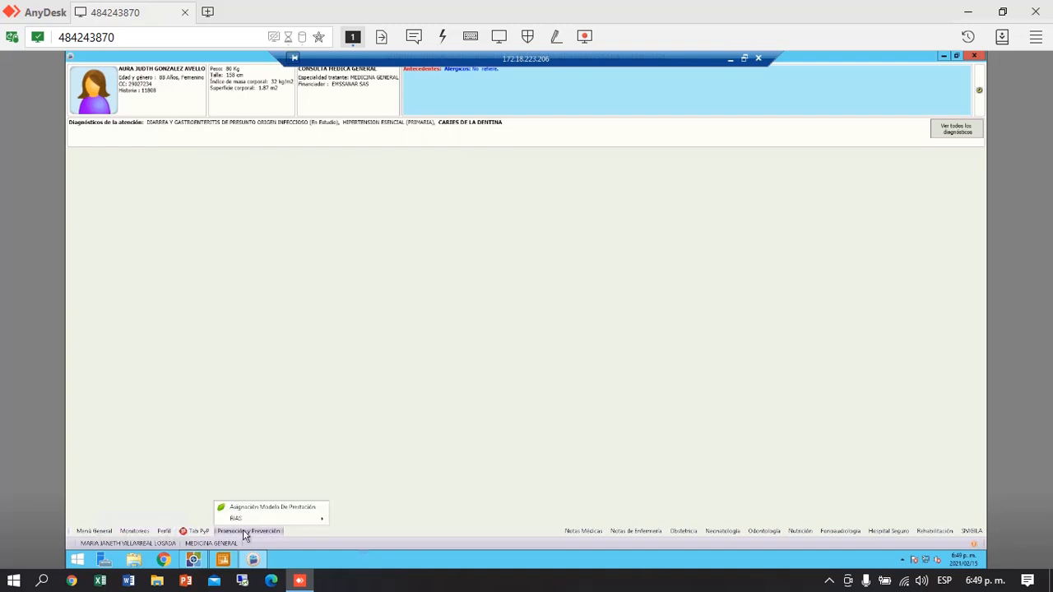
pyautogui.click(279, 507)
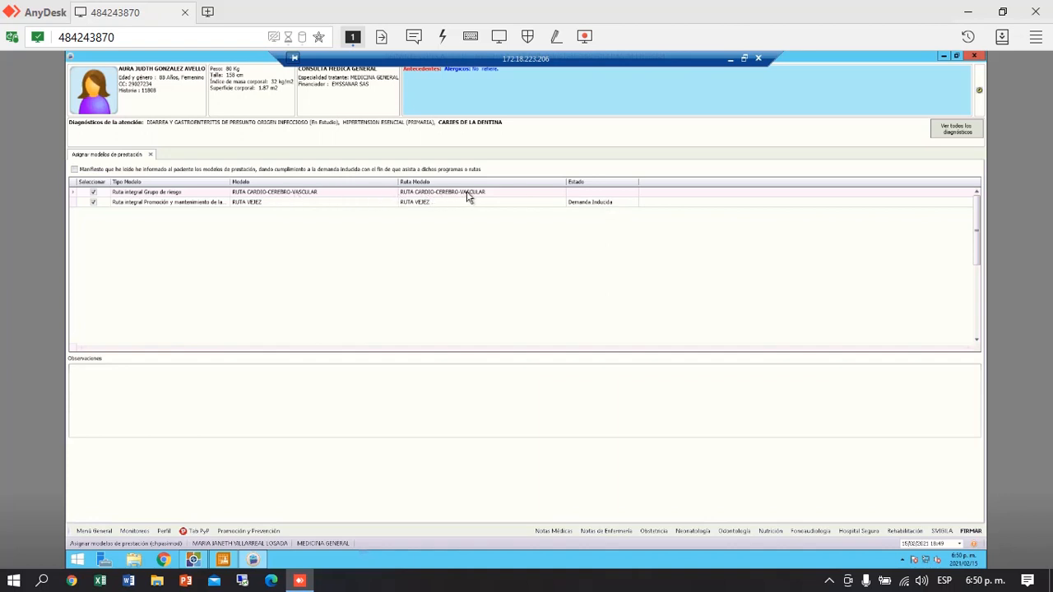
# Assign RUTA CARDIO-CEREBRO-VASCULAR alongside RUTA VEJEZ, declare the patient informed, and sign with the professional's signature password in Firma
pyautogui.click(92, 193)
pyautogui.click(74, 169)
pyautogui.click(972, 532)
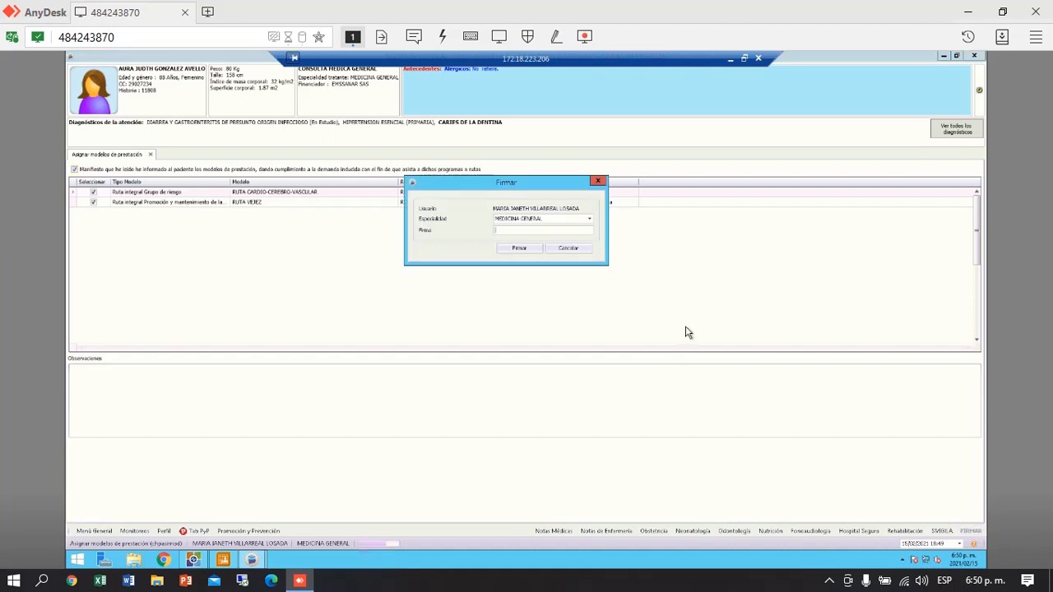
pyautogui.click(519, 248)
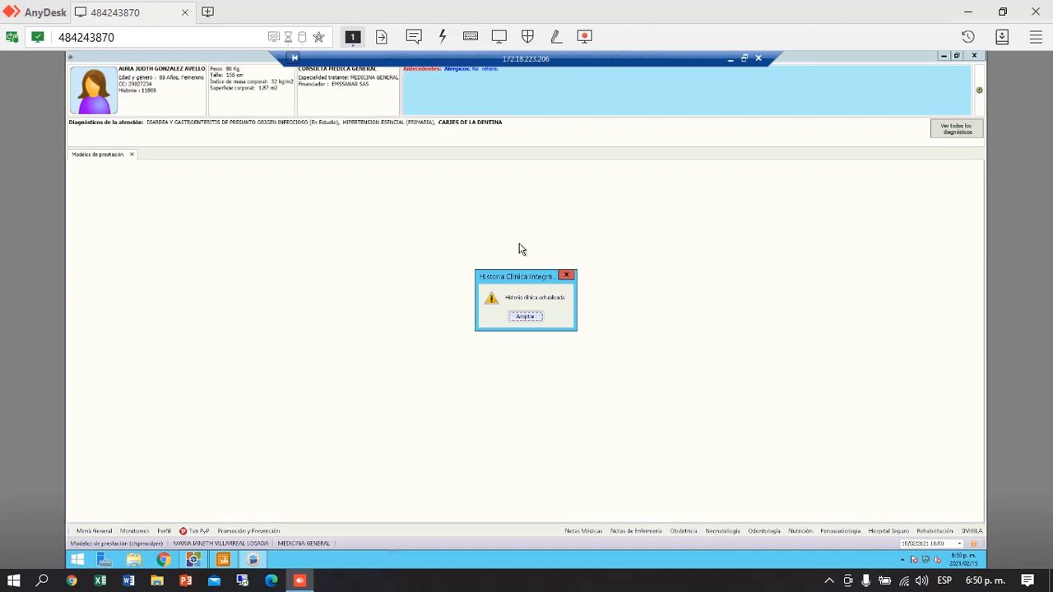
pyautogui.click(525, 316)
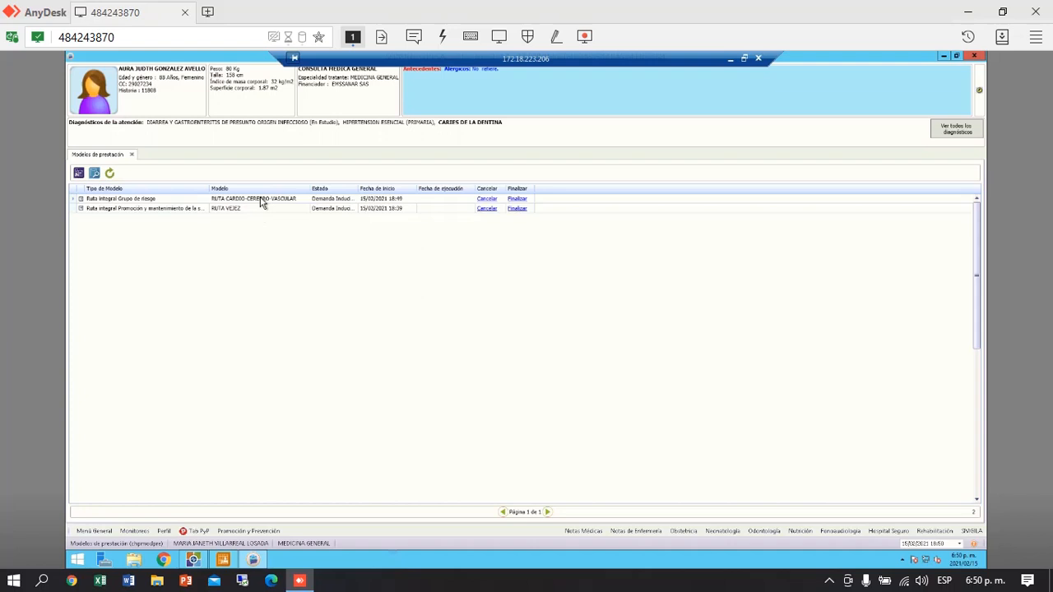
# Expand the RUTA CARDIO-CEREBRO-VASCULAR activities and open the Realizar Interno form for Hemograma IV Automatizado
pyautogui.click(81, 200)
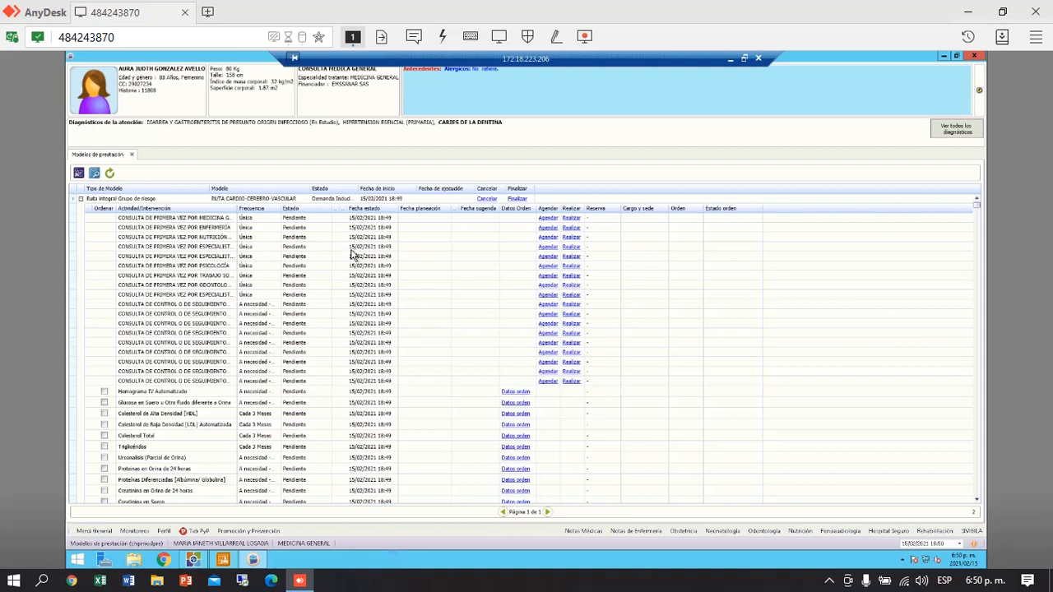
pyautogui.scroll(-1, 352, 253)
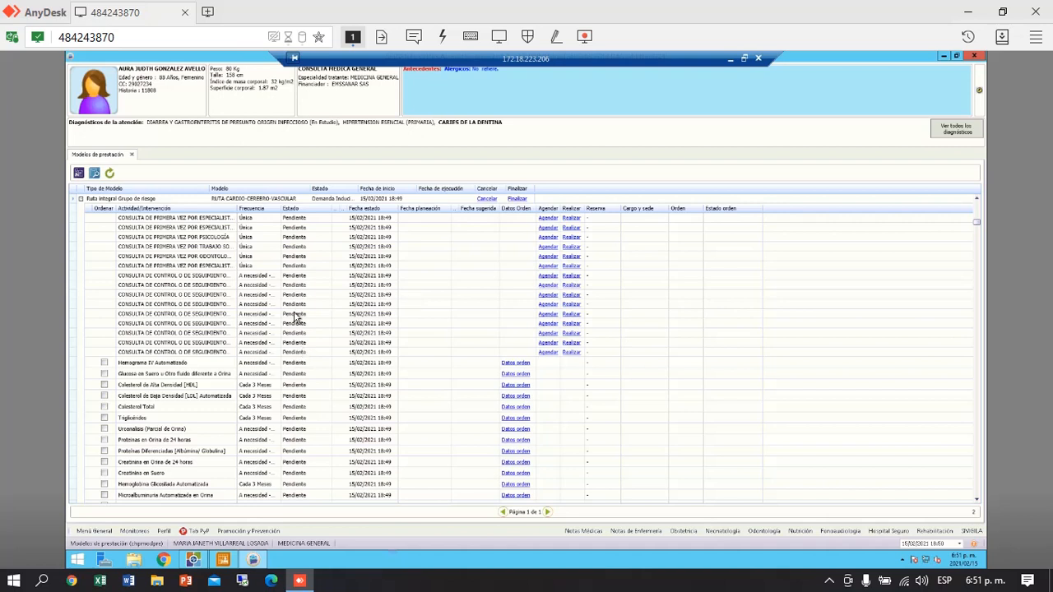
pyautogui.scroll(-1, 296, 317)
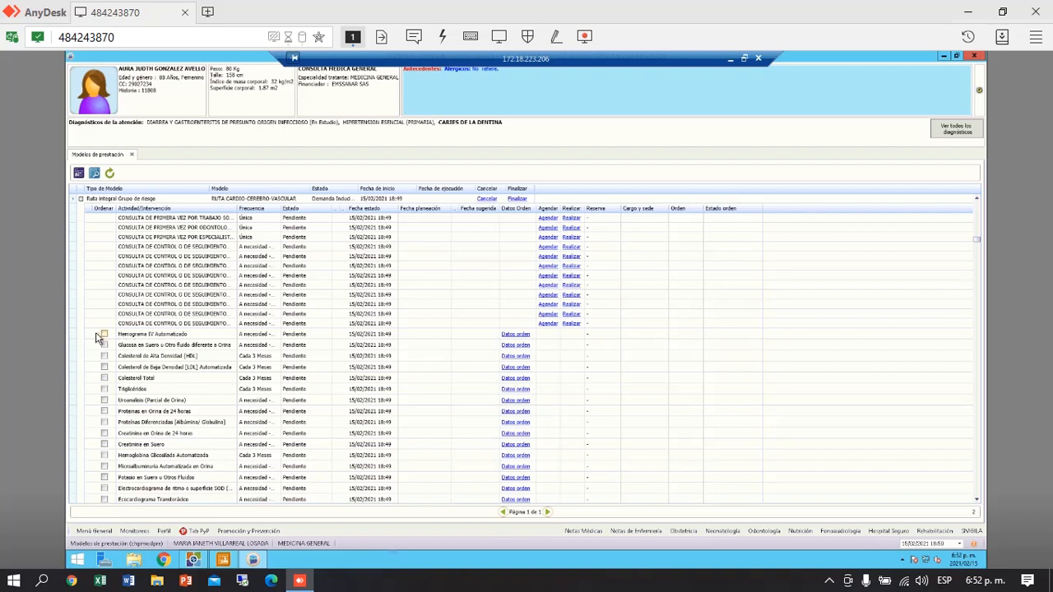
pyautogui.rightClick(167, 338)
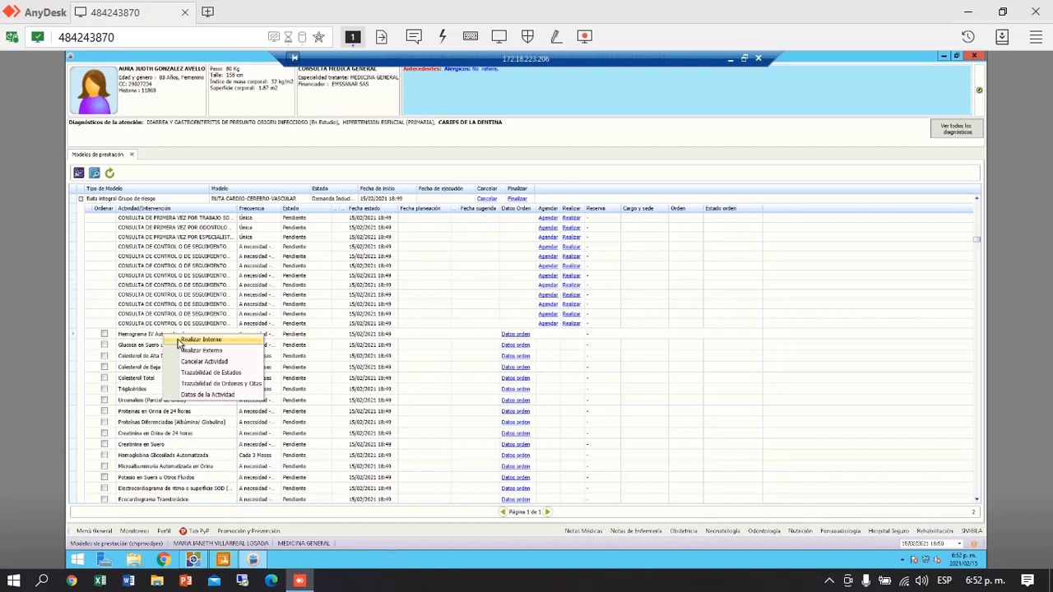
pyautogui.click(177, 340)
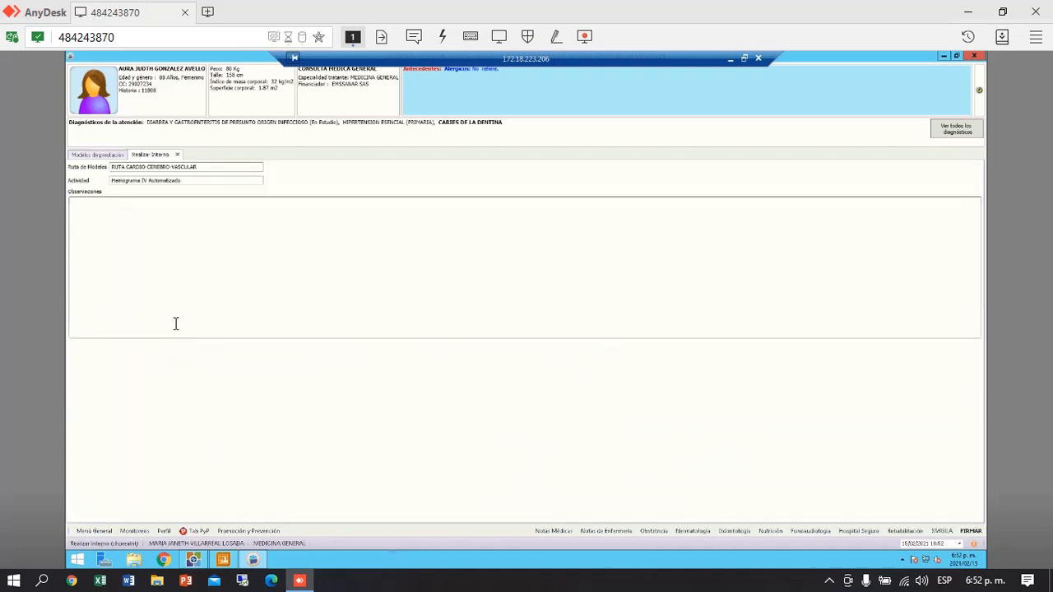
# Enter the exam date and the results hb 13, hto 45, leucocitos 57000 in the hemogram's Observaciones
pyautogui.click(212, 228)
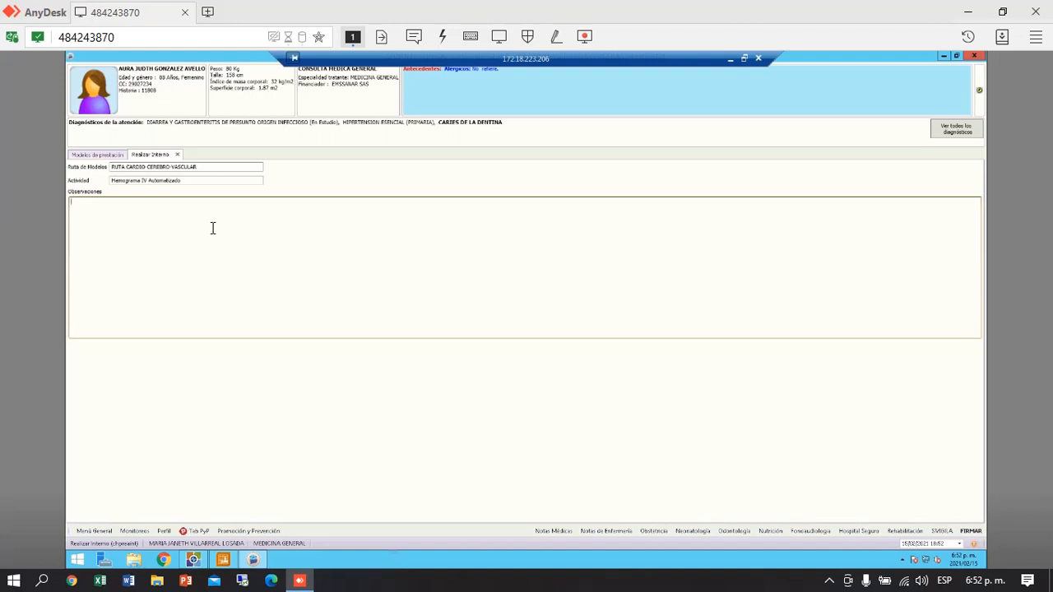
pyautogui.write('12')
pyautogui.write('7')
pyautogui.write('827')
pyautogui.write('2021')
pyautogui.write(' Hb')
pyautogui.write(' 12')
pyautogui.write('. Hto')
pyautogui.write(' 45')
pyautogui.write(', leucod')
pyautogui.write('it')
pyautogui.write('os 3')
pyautogui.press('BackSpace')
pyautogui.write('57000')
# Sign the internal hemogram record by entering the professional's signature password in the Firma field, and acknowledge the update
pyautogui.click(970, 531)
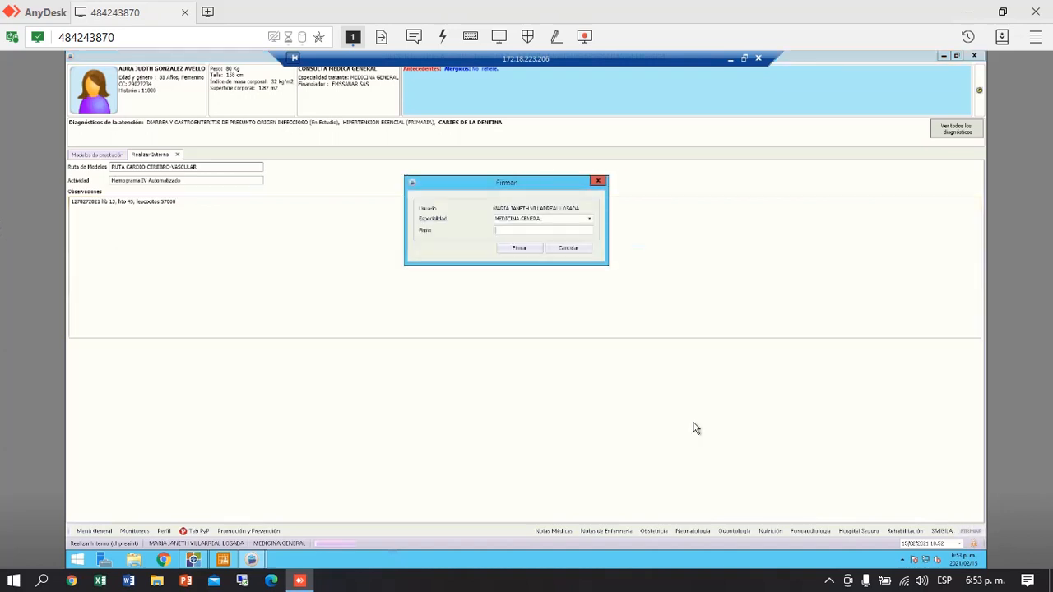
pyautogui.write('*')
pyautogui.click(530, 250)
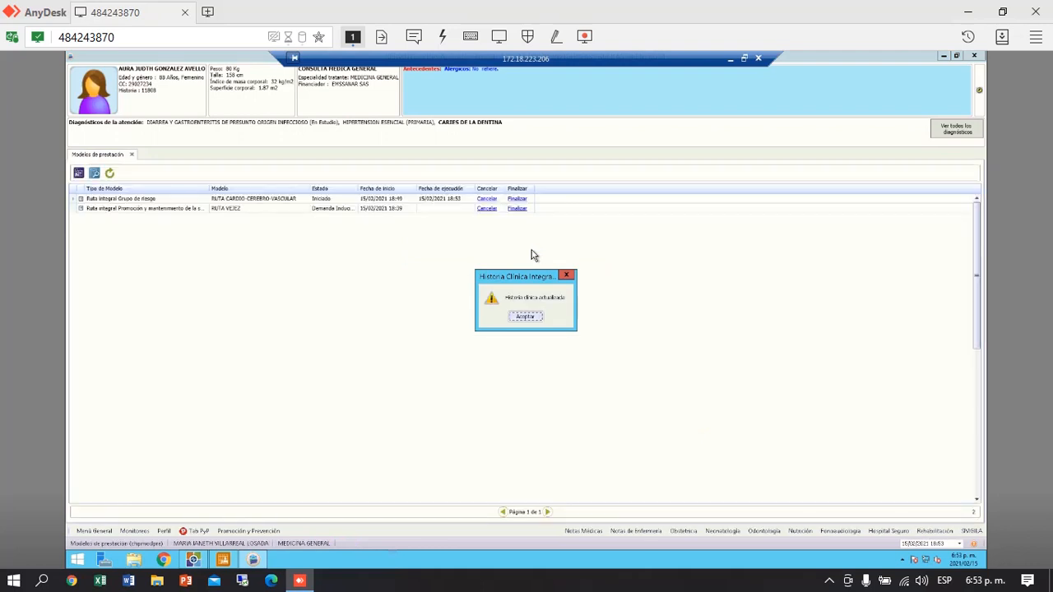
pyautogui.click(528, 317)
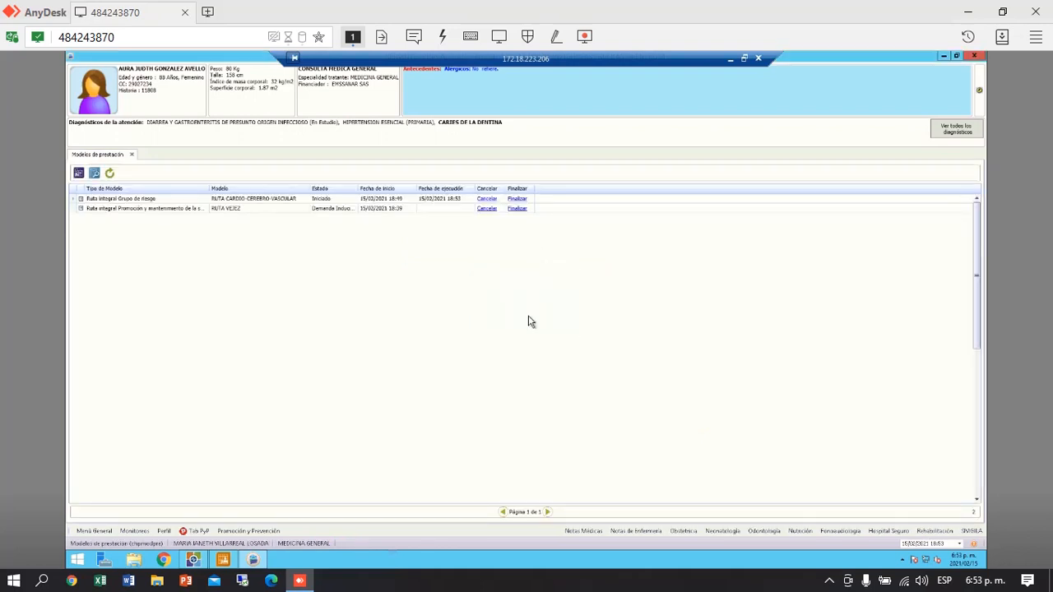
# Open the Realizar Interno form for Glucosa en Suero in RUTA CARDIO-CEREBRO-VASCULAR and enter 80 mg/dl 12/02/2021 in Observaciones
pyautogui.click(82, 199)
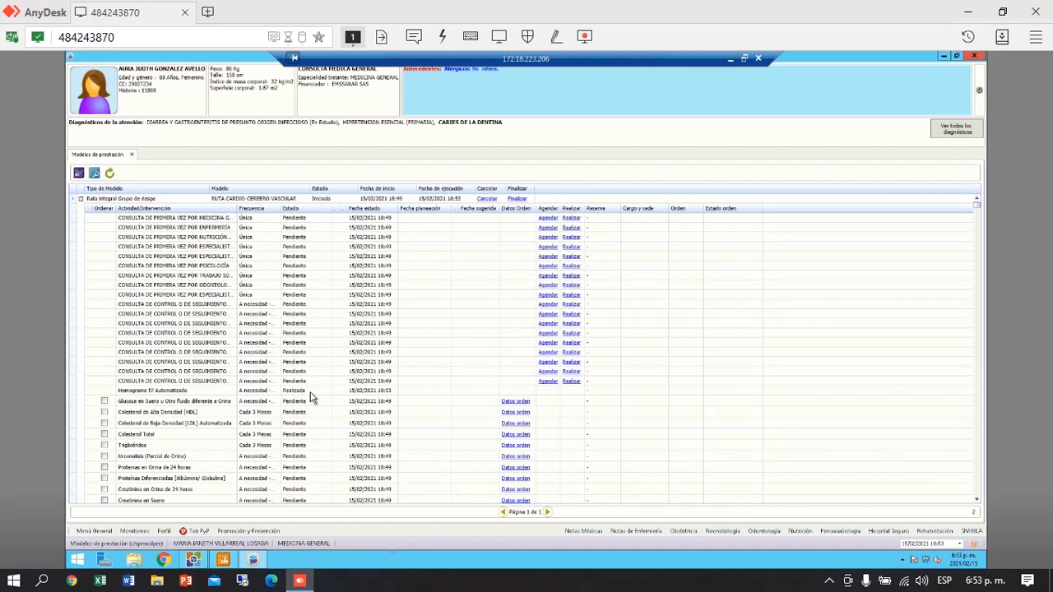
pyautogui.rightClick(179, 407)
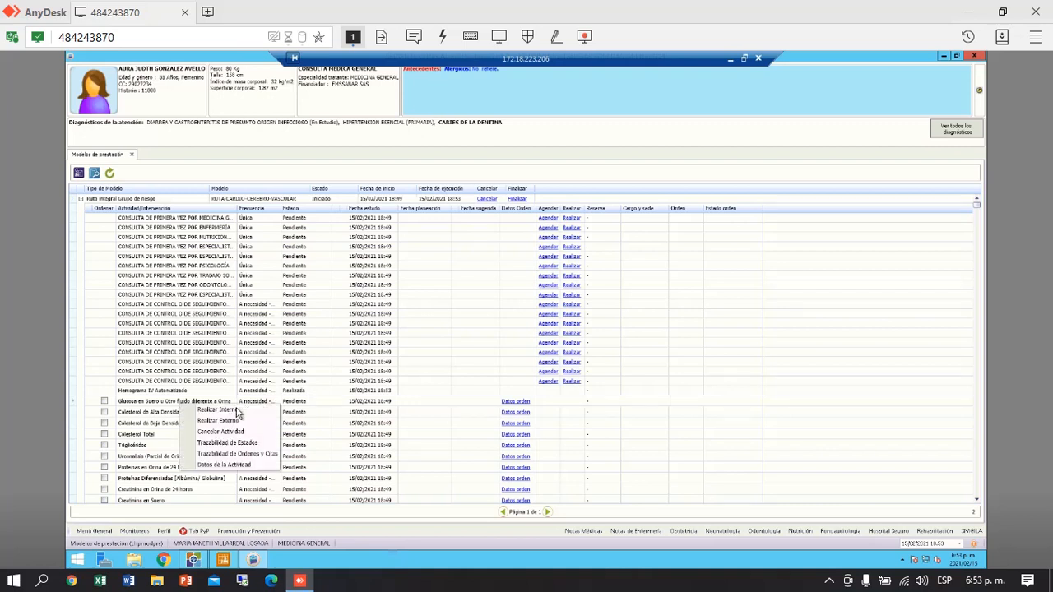
pyautogui.click(235, 412)
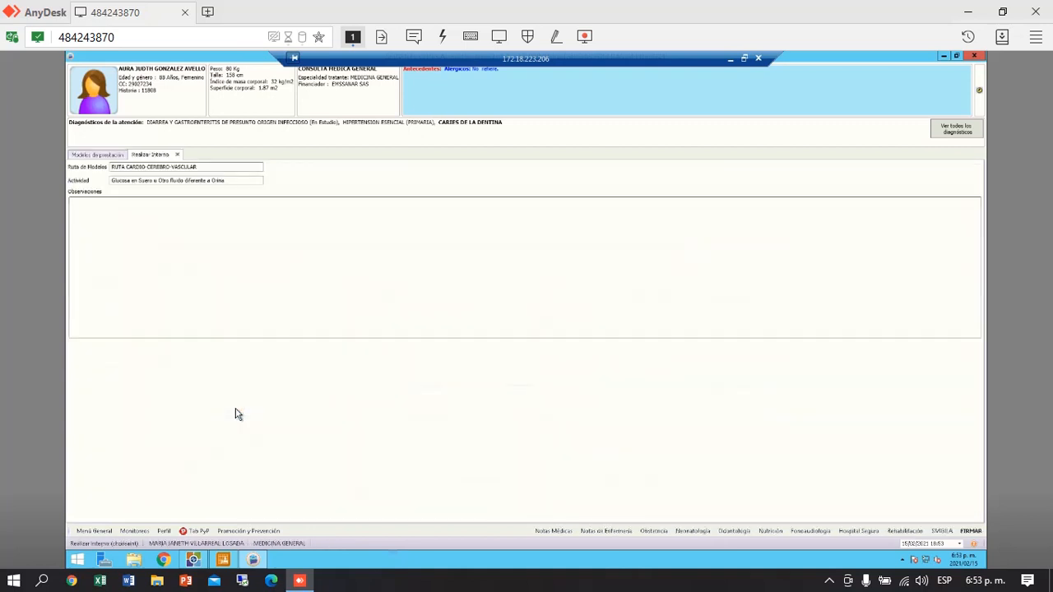
pyautogui.click(231, 223)
pyautogui.write('8')
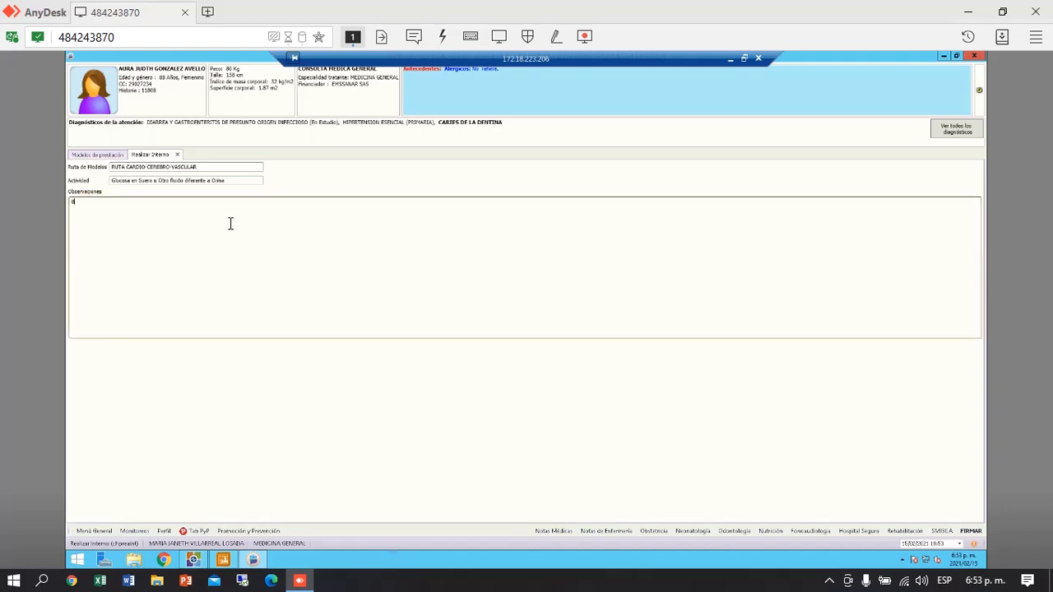
pyautogui.write('0 mg/dl 12/02/2021')
# Sign the internal glucose record with the professional's signature password in Firma and acknowledge the clinical history update
pyautogui.click(972, 531)
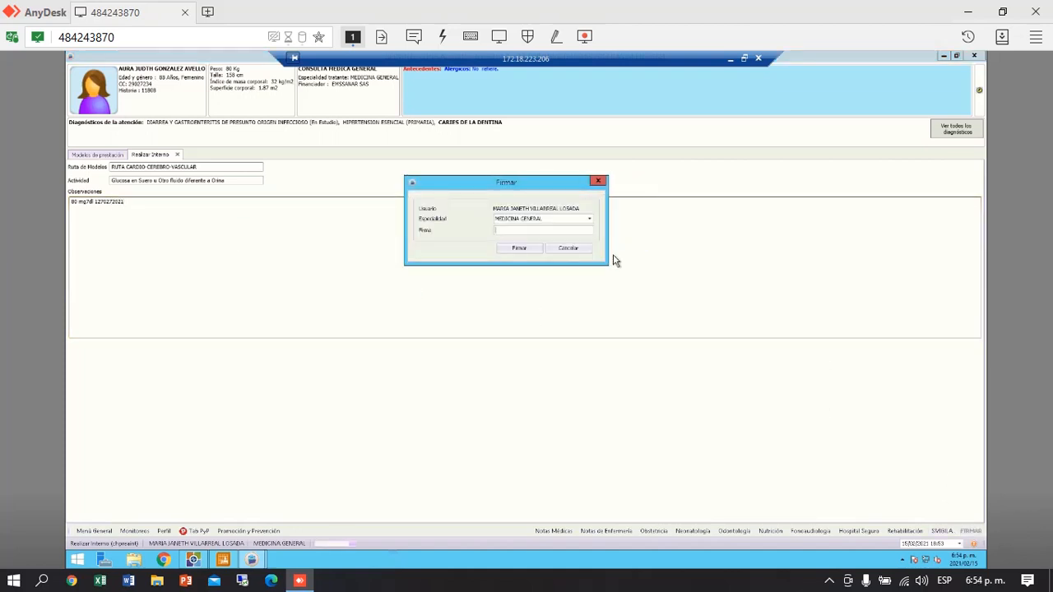
pyautogui.click(519, 248)
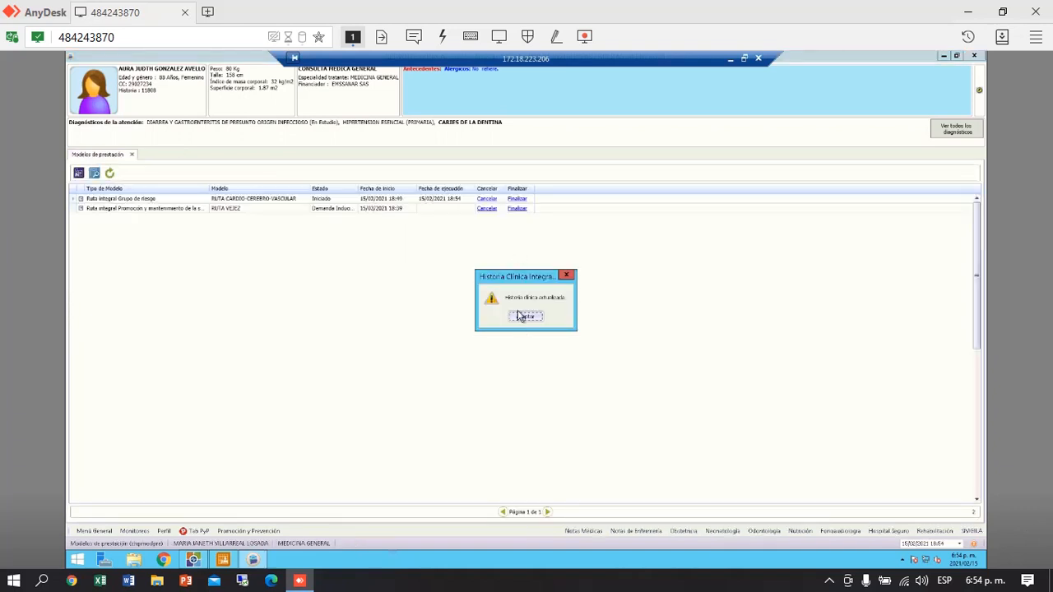
pyautogui.click(524, 317)
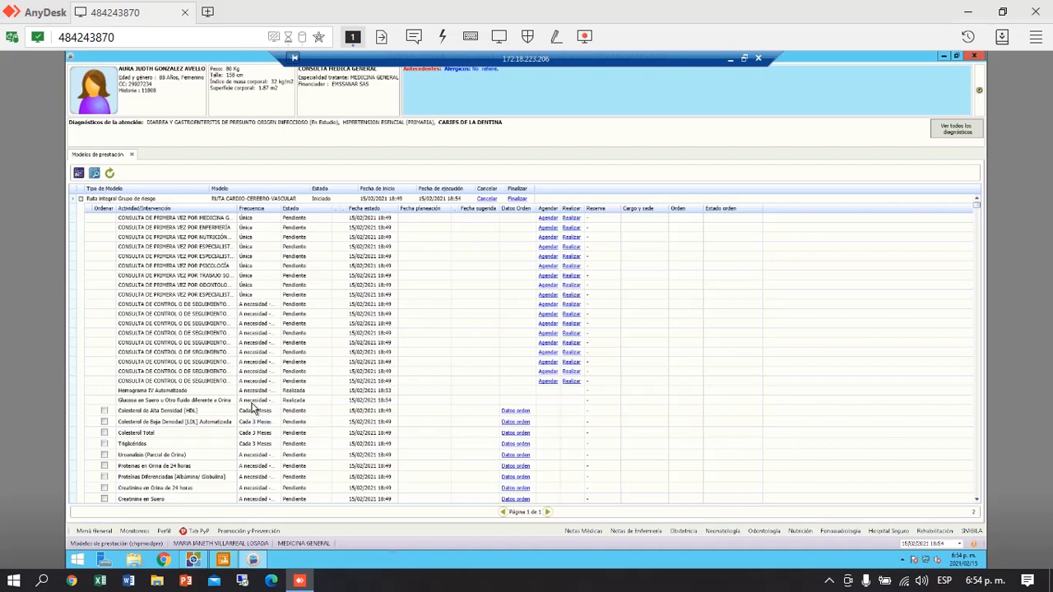
# Close the patient's history, reopen the same patient from the appointment list, and open the RIAS Valoración cardio cerebro vascular form
pyautogui.click(976, 56)
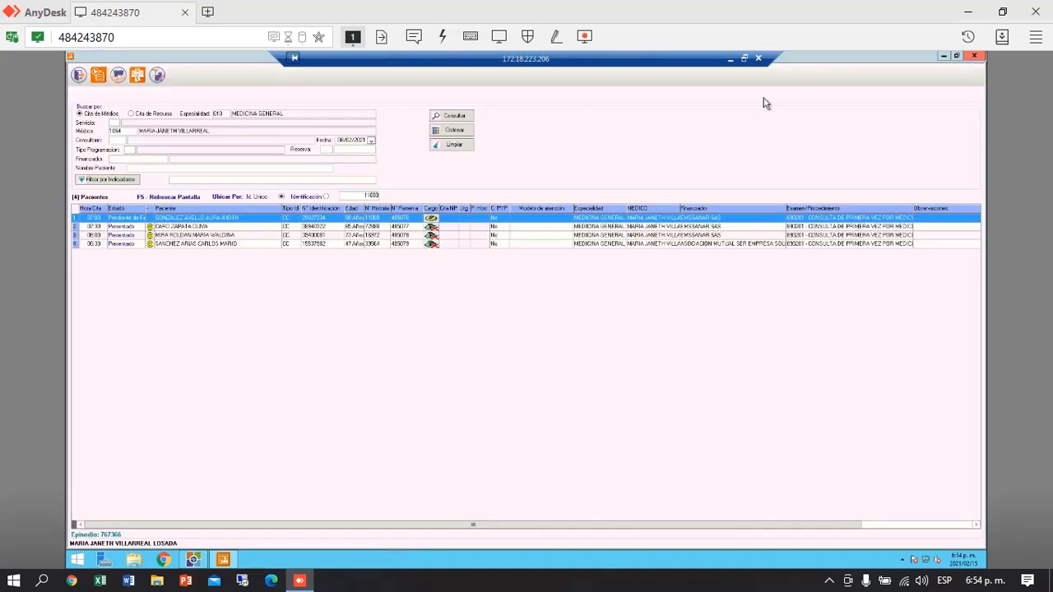
pyautogui.doubleClick(533, 224)
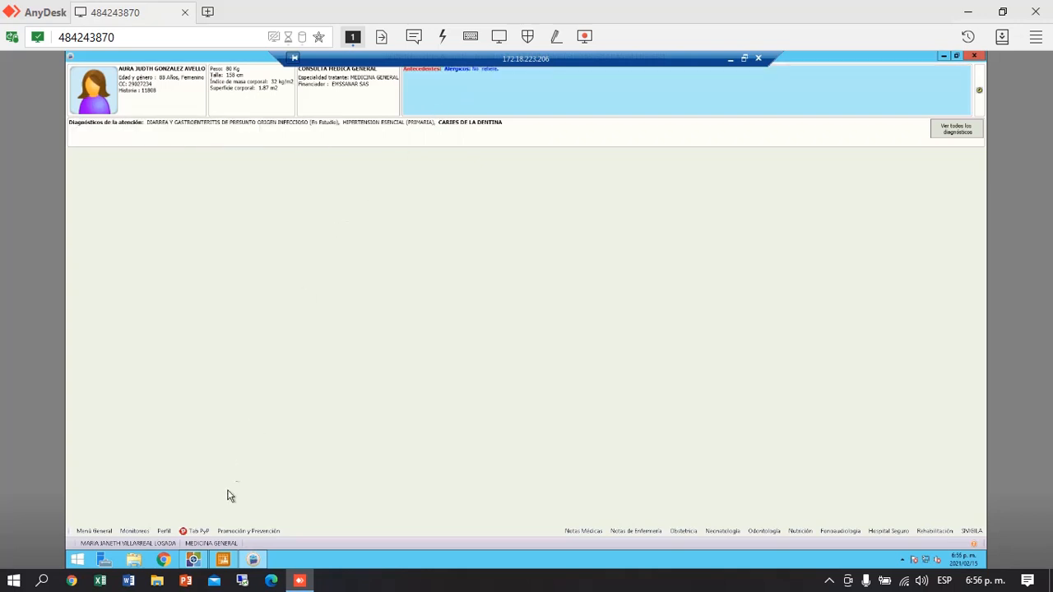
pyautogui.click(251, 530)
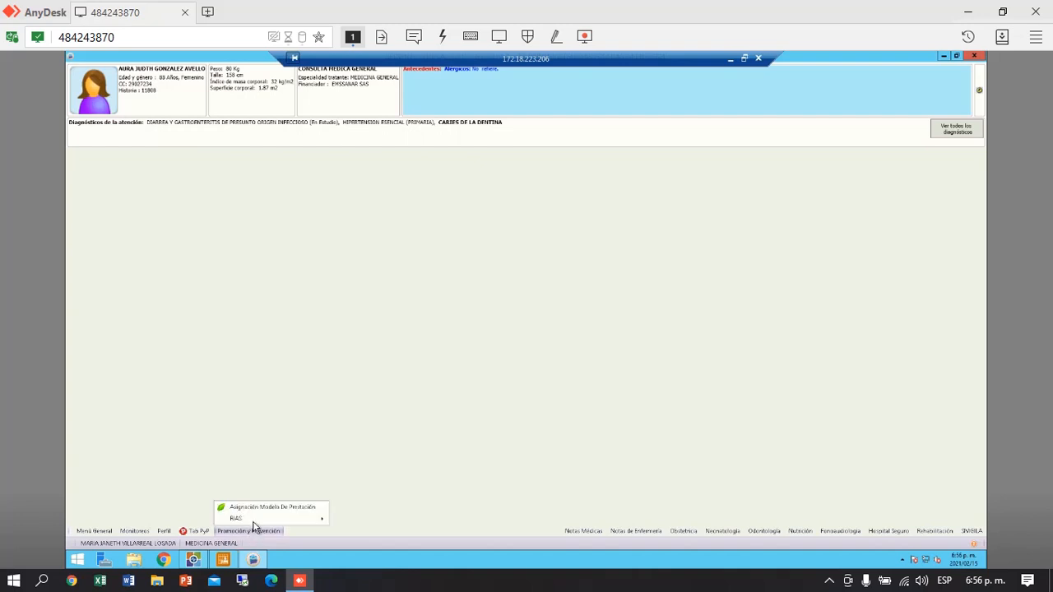
pyautogui.moveTo(253, 522)
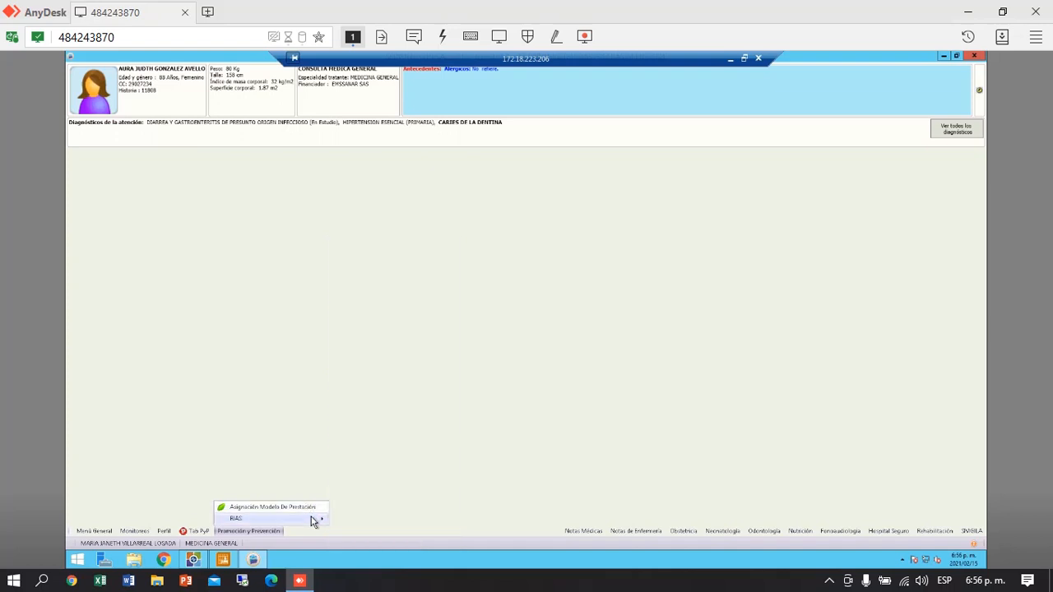
pyautogui.moveTo(316, 518)
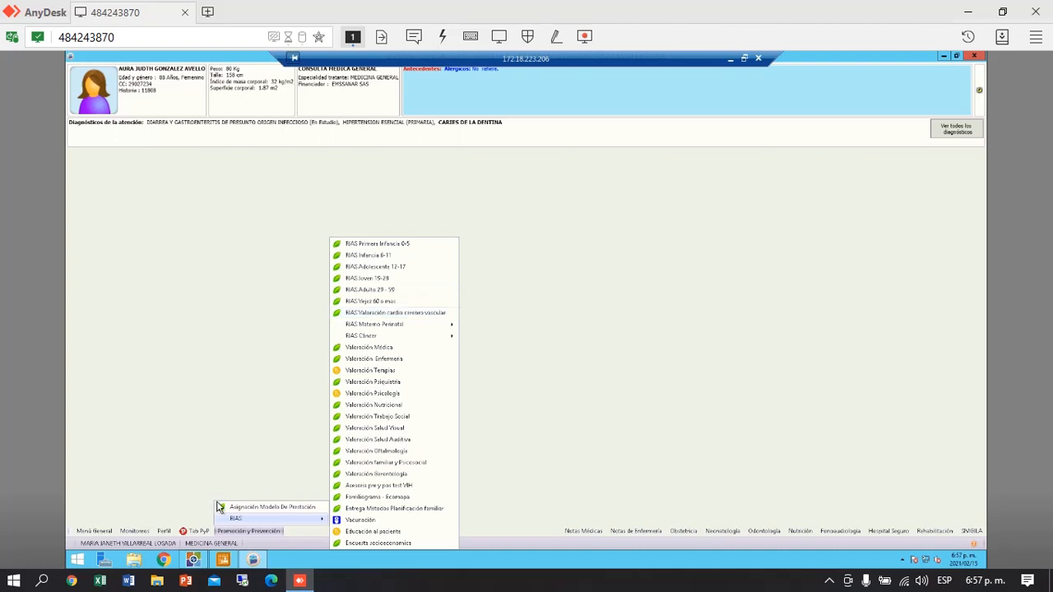
pyautogui.moveTo(269, 524)
pyautogui.click(390, 317)
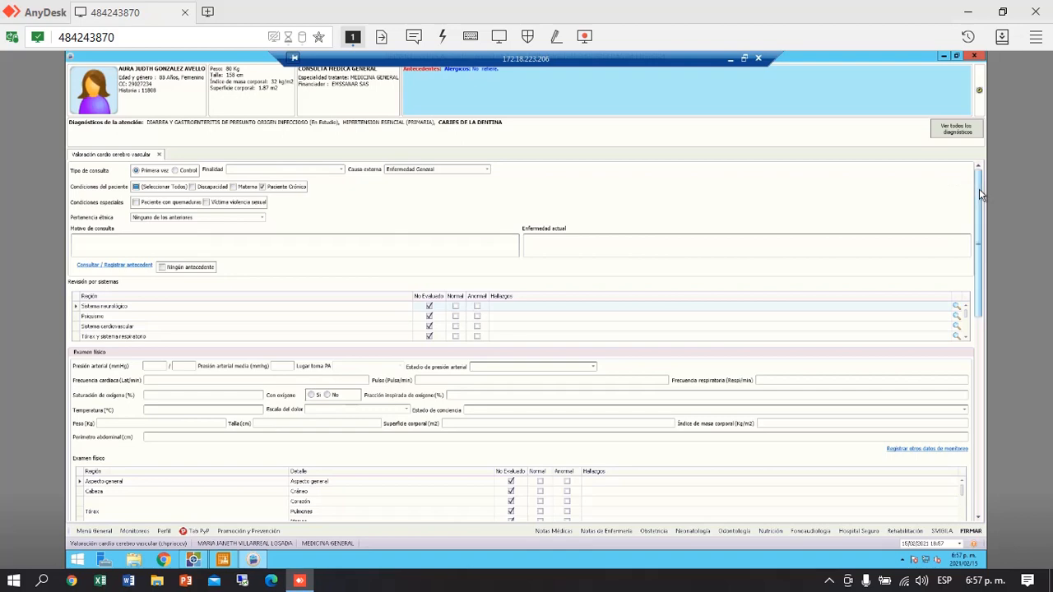
# Review the patient's assigned Modelos de prestación from the form's Análisis del caso y plan de manejo section, then accept
pyautogui.moveTo(979, 197); pyautogui.dragTo(959, 512)
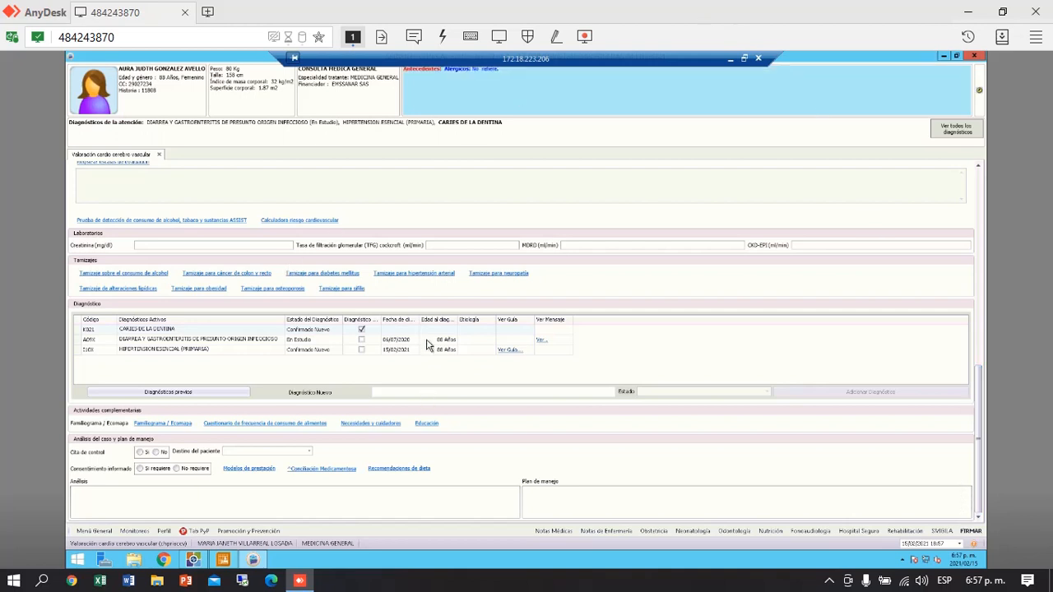
pyautogui.click(248, 469)
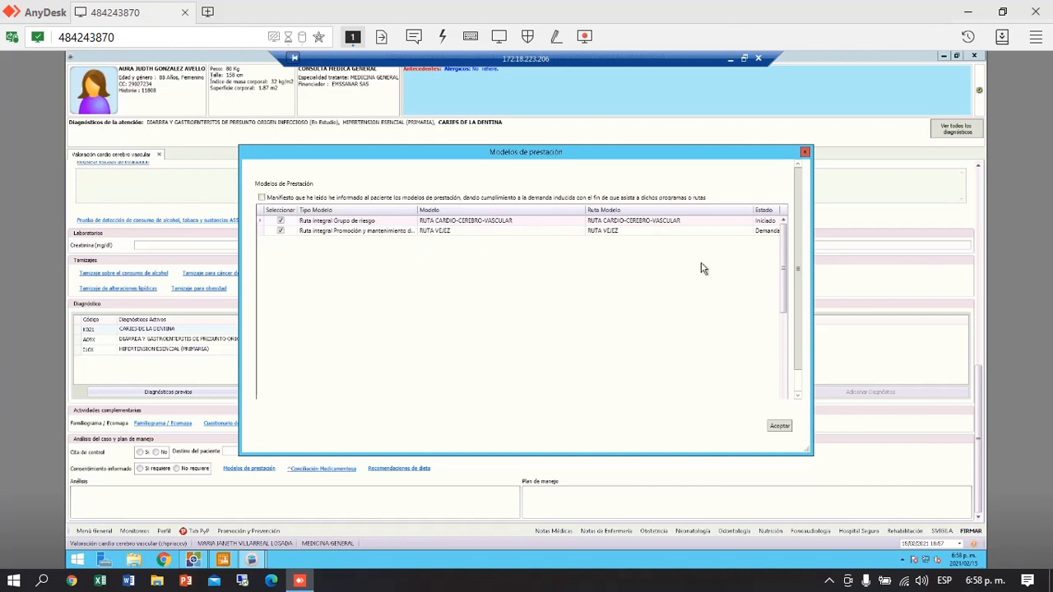
pyautogui.click(781, 426)
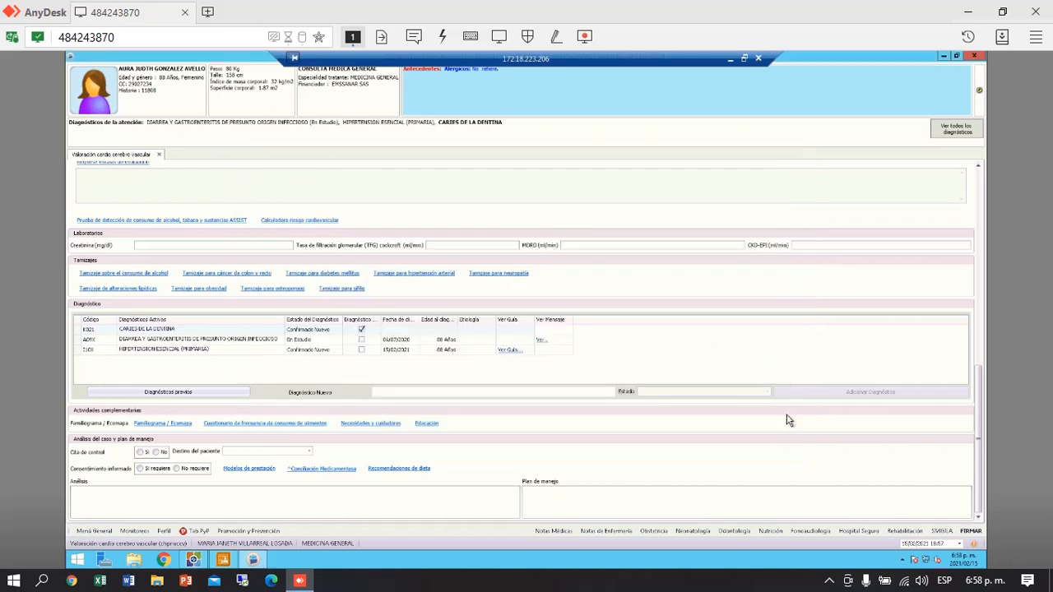
# Enter "pruebas" as both the Motivo de consulta and the Enfermedad actual of the cardiovascular assessment
pyautogui.moveTo(980, 374); pyautogui.dragTo(879, 157)
pyautogui.click(251, 246)
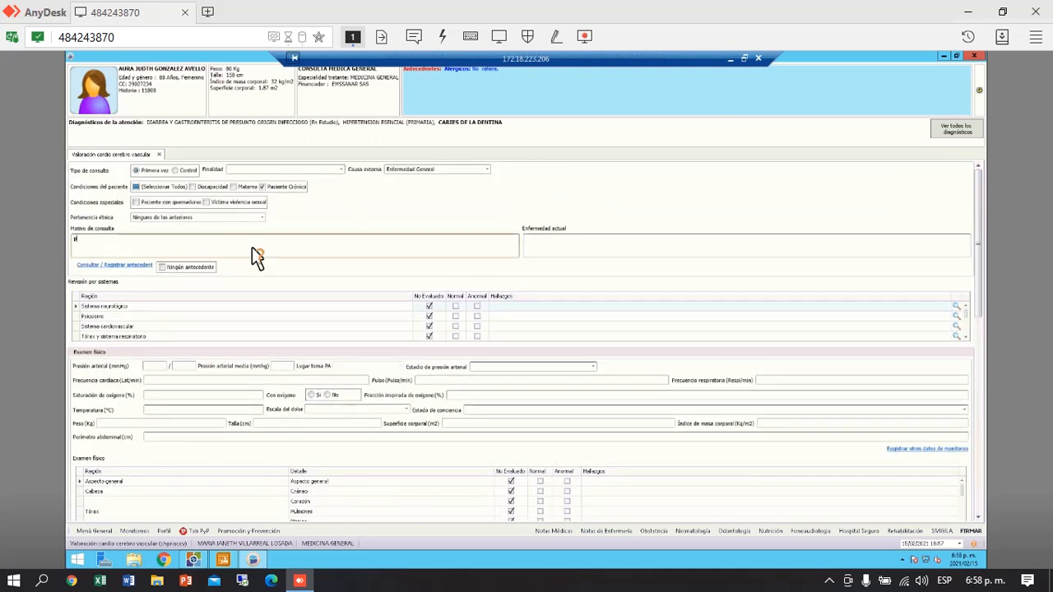
pyautogui.write('pruebas')
pyautogui.click(551, 249)
pyautogui.write('pr')
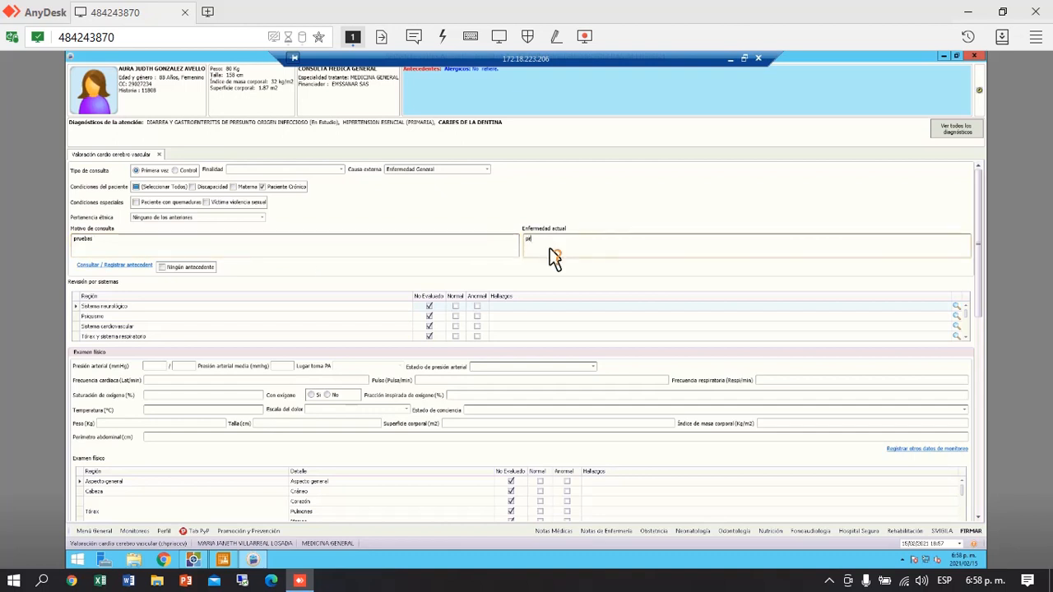
pyautogui.write('uebas')
# Mark Sistema cardiovascular and Tórax y sistema respiratorio as Normal in Revisión por sistemas
pyautogui.click(457, 326)
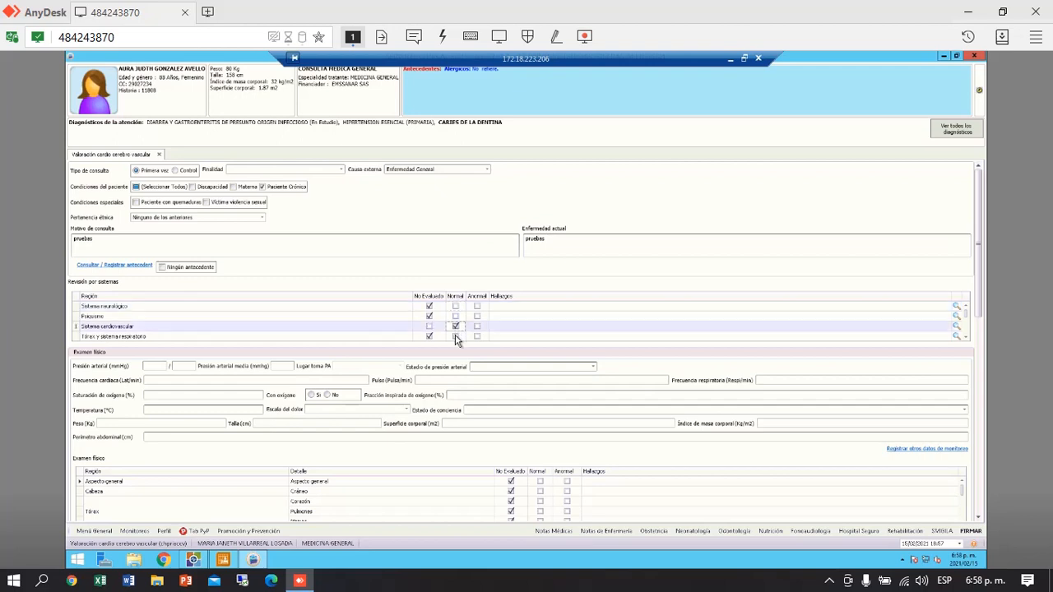
pyautogui.click(456, 337)
pyautogui.click(455, 327)
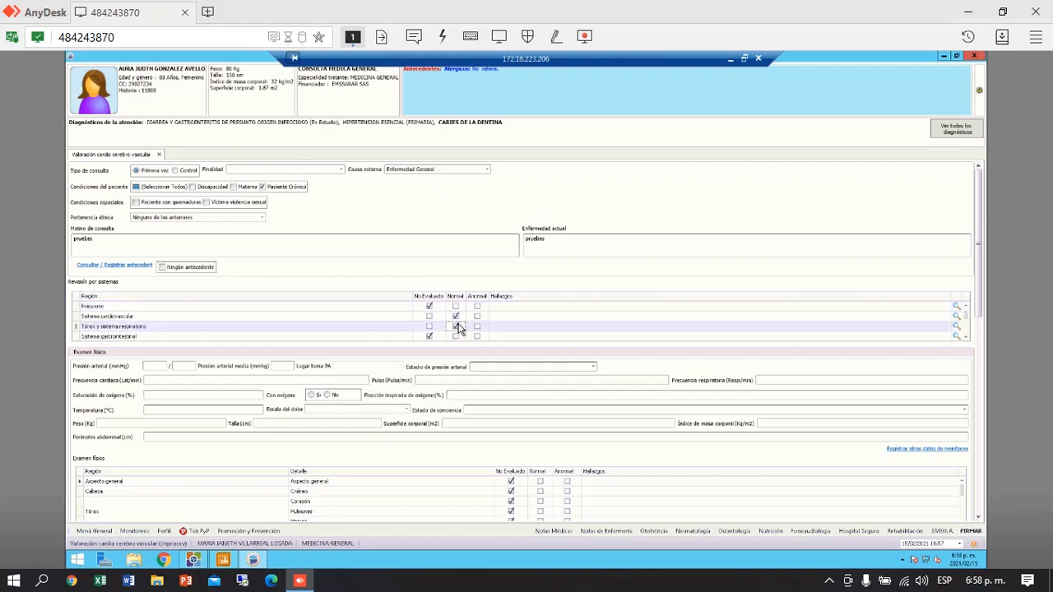
# Record a blood pressure of 110/60 mmHg, a heart rate of 70 and a respiratory rate of 20 in Examen físico
pyautogui.click(162, 367)
pyautogui.write('120')
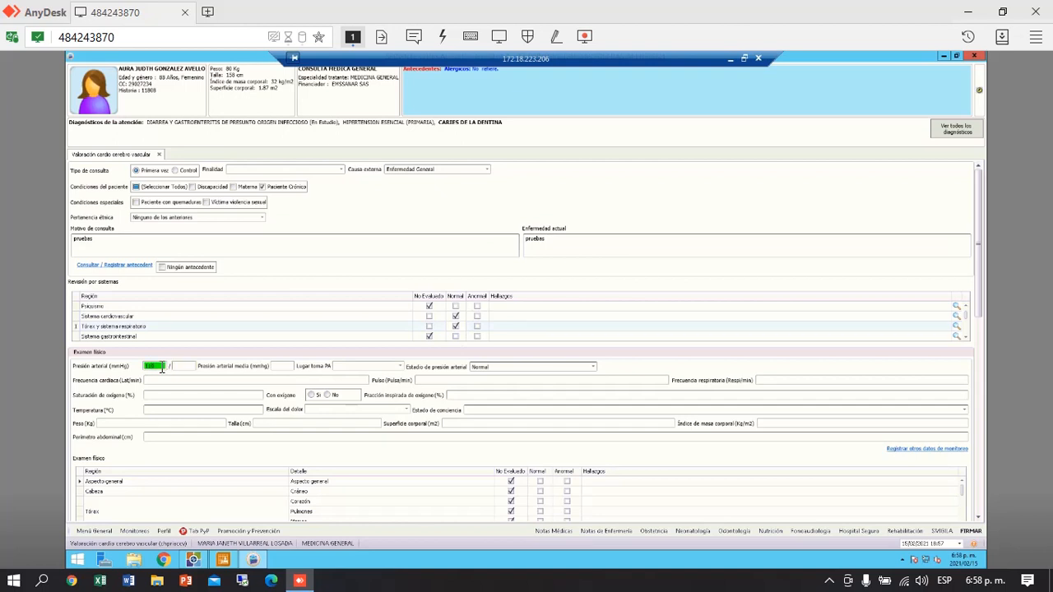
pyautogui.write('80')
pyautogui.click(229, 377)
pyautogui.click(229, 378)
pyautogui.write('70')
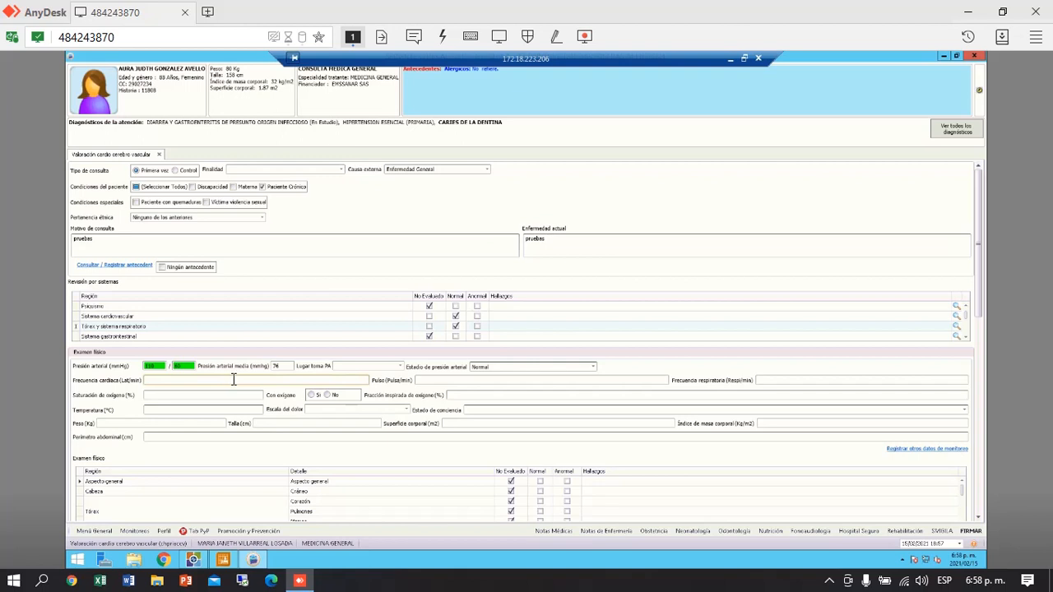
pyautogui.click(796, 380)
pyautogui.write('20')
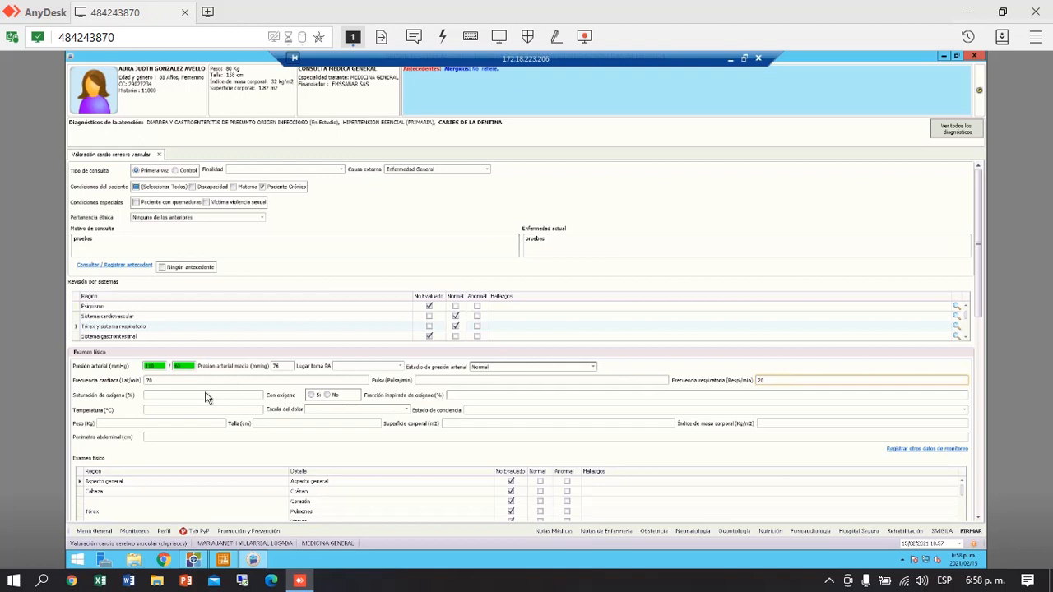
# Set the temperature to 36 °C, weight to 70 kg, height to 165 cm and abdominal perimeter to 90 cm
pyautogui.click(201, 413)
pyautogui.write('36')
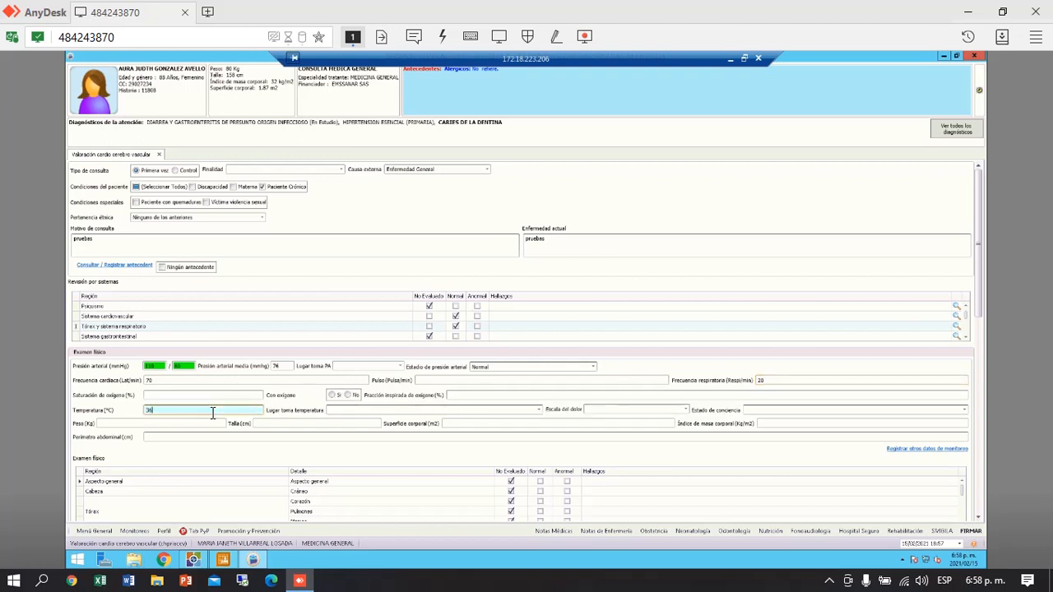
pyautogui.click(195, 423)
pyautogui.write('78')
pyautogui.click(320, 424)
pyautogui.write('165')
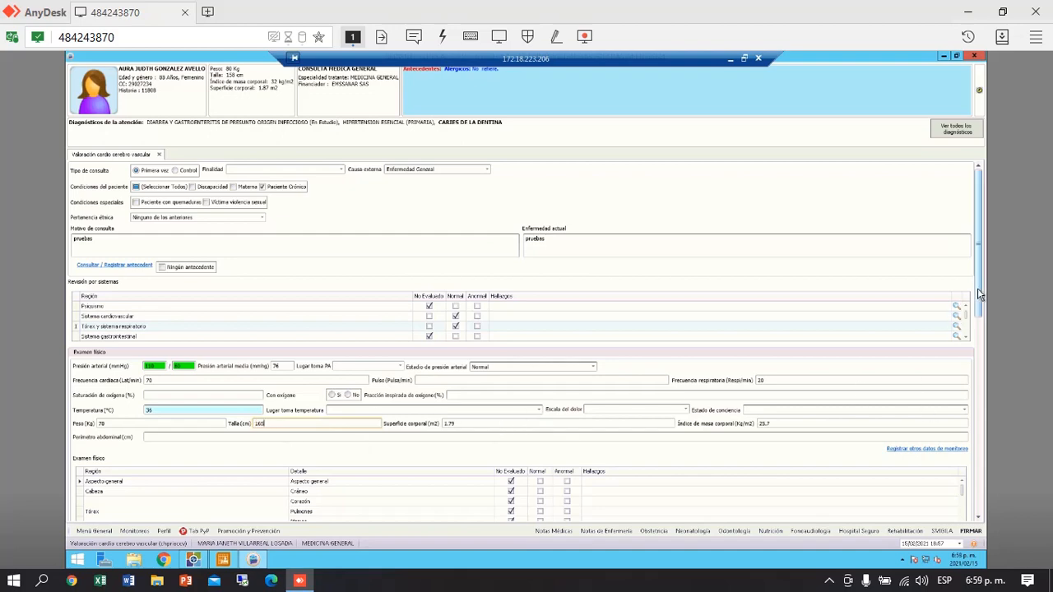
pyautogui.moveTo(977, 288); pyautogui.dragTo(985, 326)
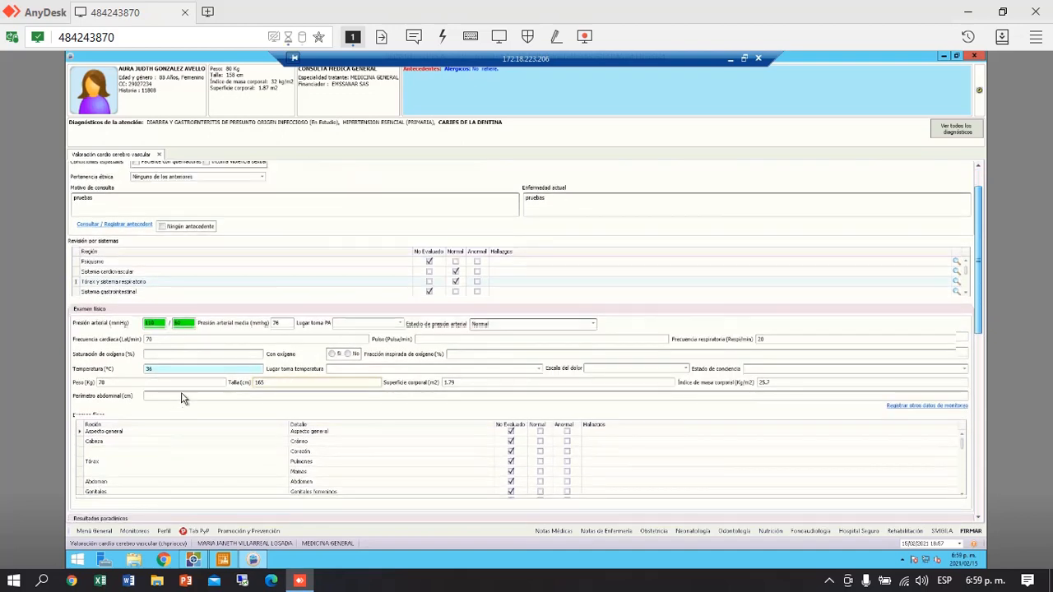
pyautogui.click(183, 354)
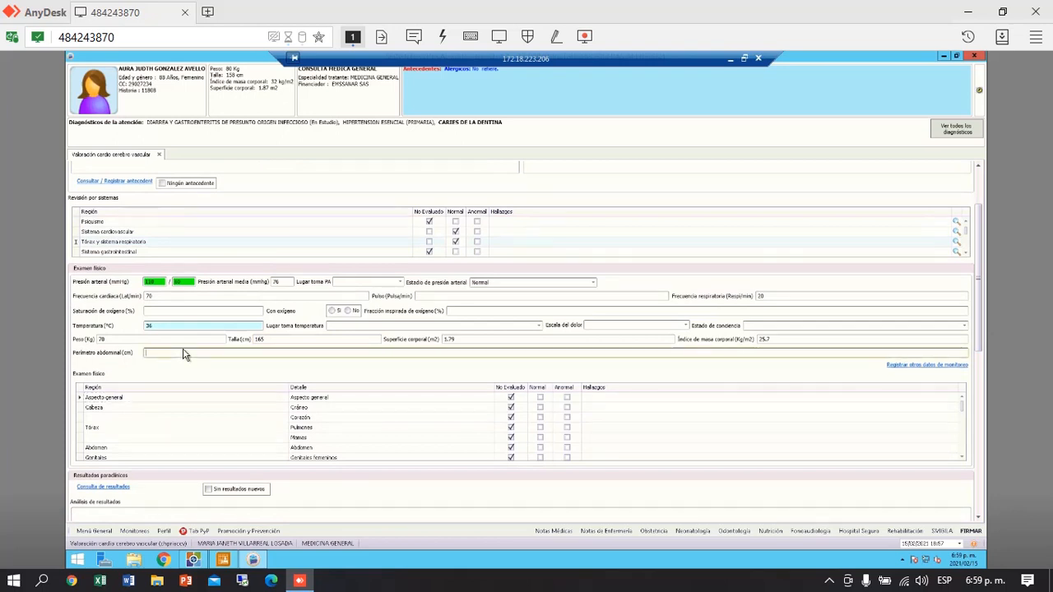
pyautogui.write('90')
# Mark Aspecto general, Cráneo, Corazón, Pulmones and Mamas as Normal, and enter "pruebas" as the Aspecto general finding
pyautogui.click(539, 398)
pyautogui.click(540, 408)
pyautogui.click(540, 418)
pyautogui.click(539, 428)
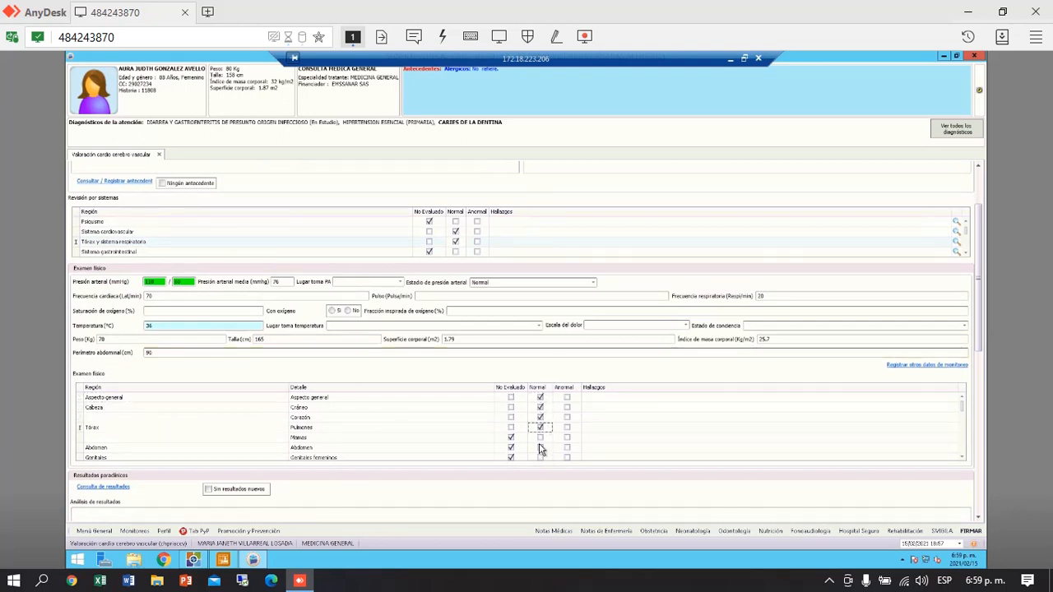
pyautogui.click(540, 438)
pyautogui.click(623, 400)
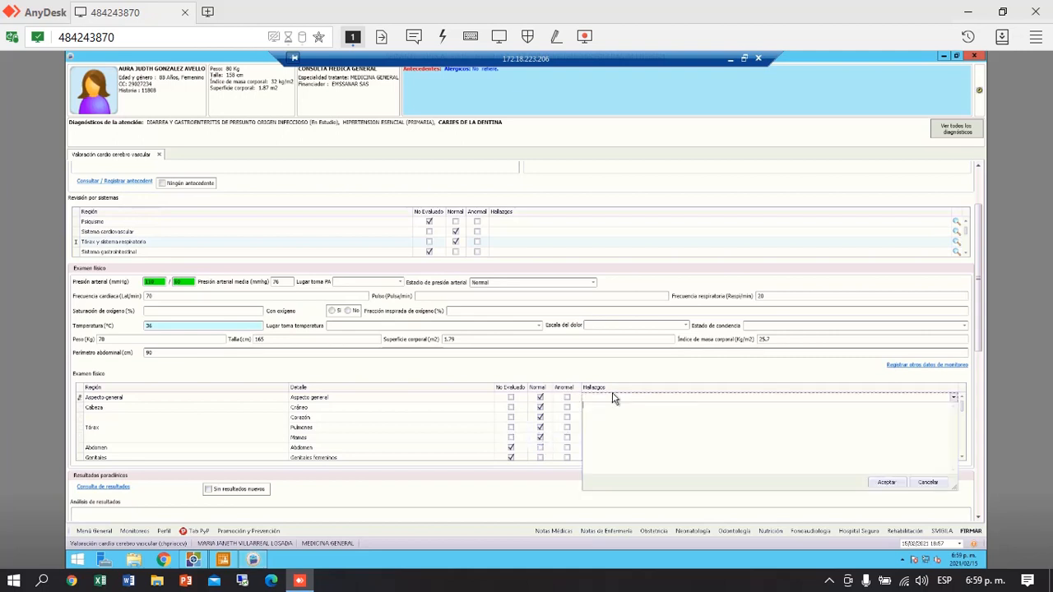
pyautogui.write('pruebas')
pyautogui.click(886, 482)
# Open the evaluation scales from the assessment form and bring up the Escala de riesgo para EPOC
pyautogui.scroll(-2, 979, 331)
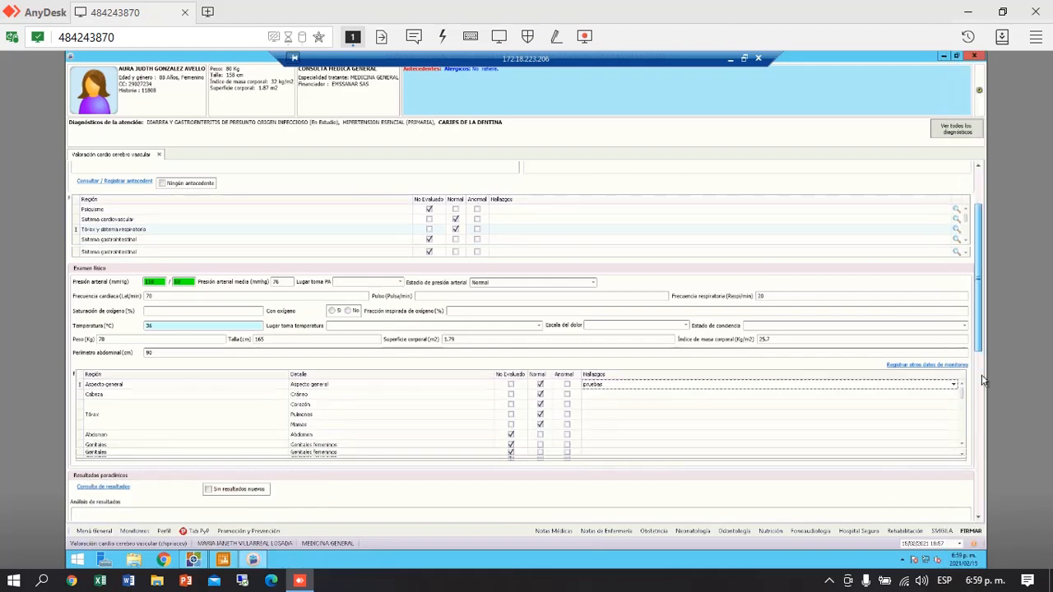
pyautogui.scroll(-8, 981, 406)
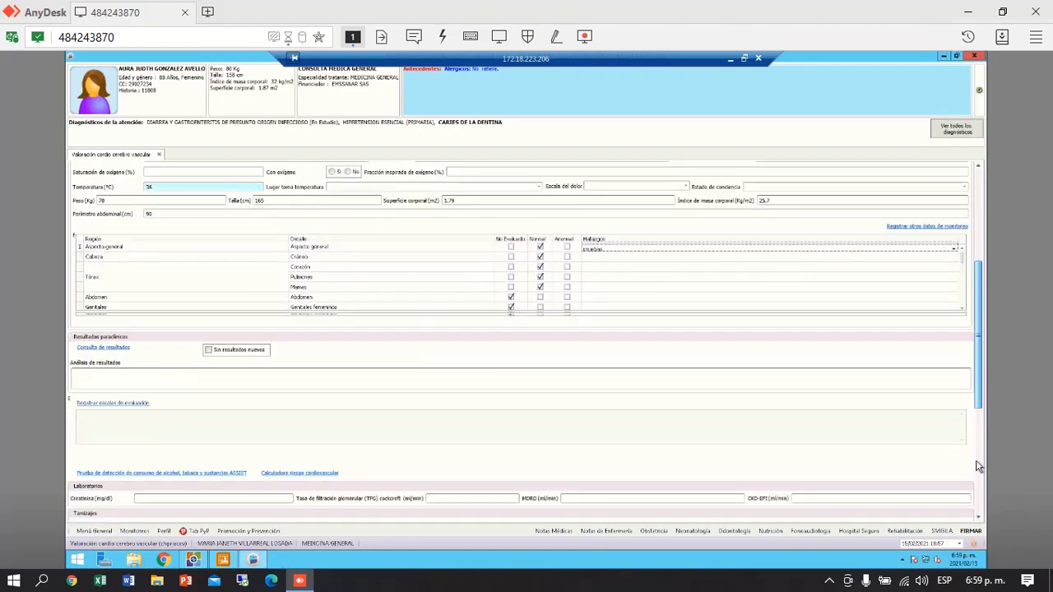
pyautogui.scroll(-10, 977, 494)
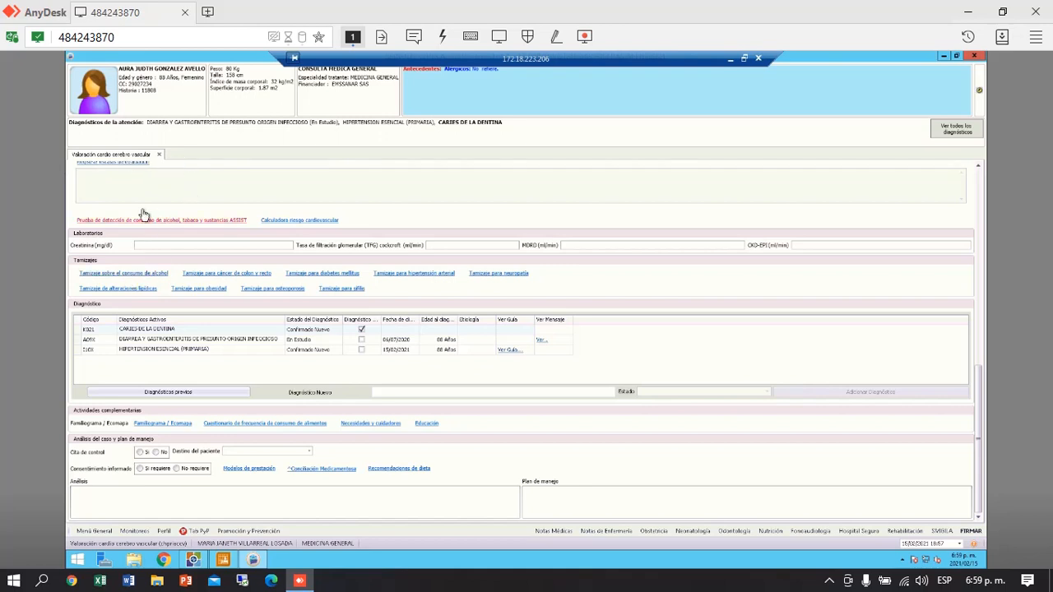
pyautogui.click(978, 166)
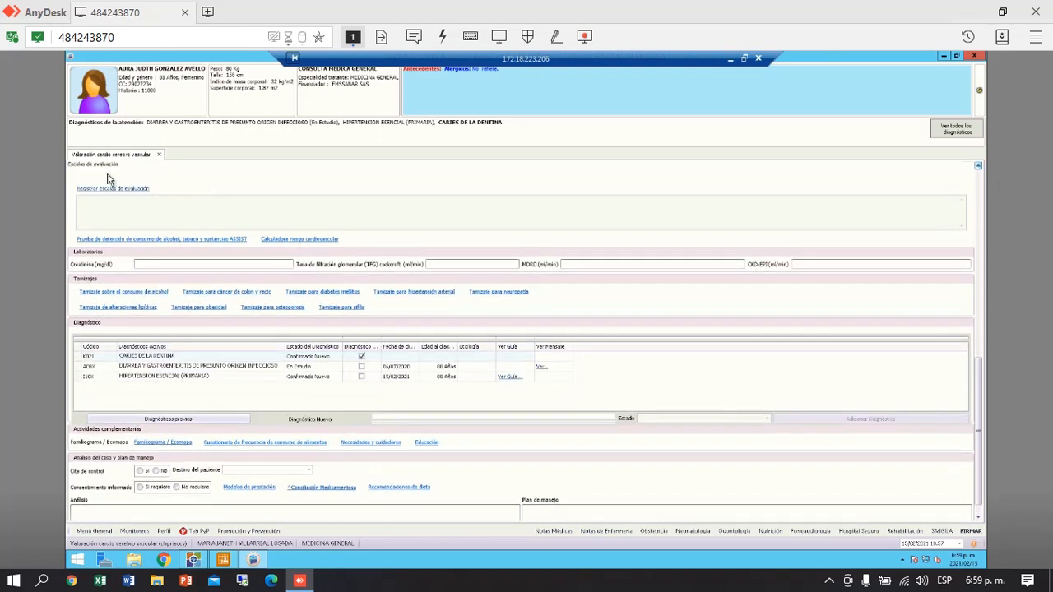
pyautogui.click(129, 200)
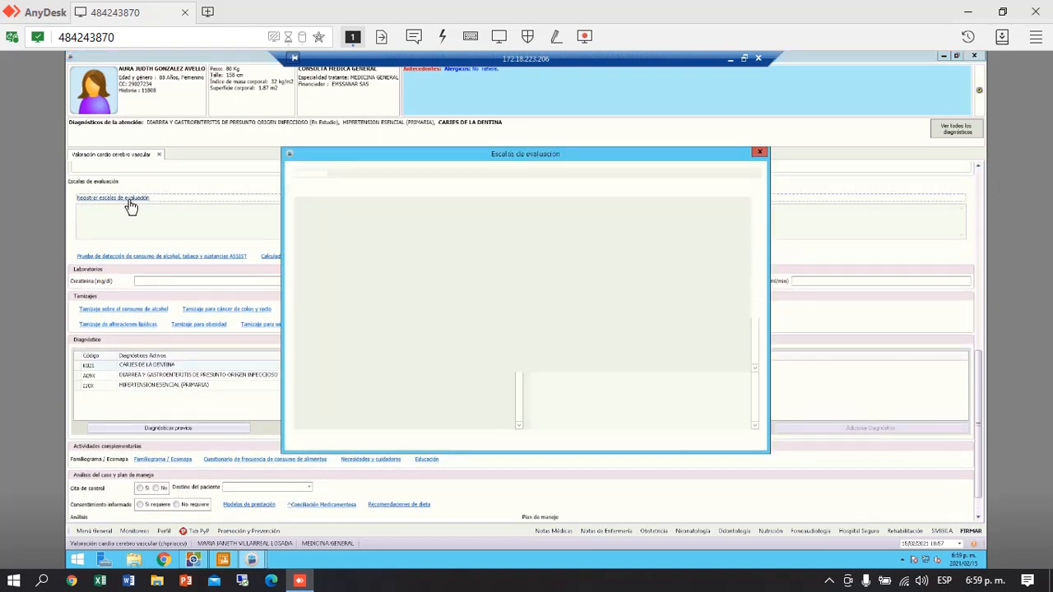
pyautogui.click(344, 191)
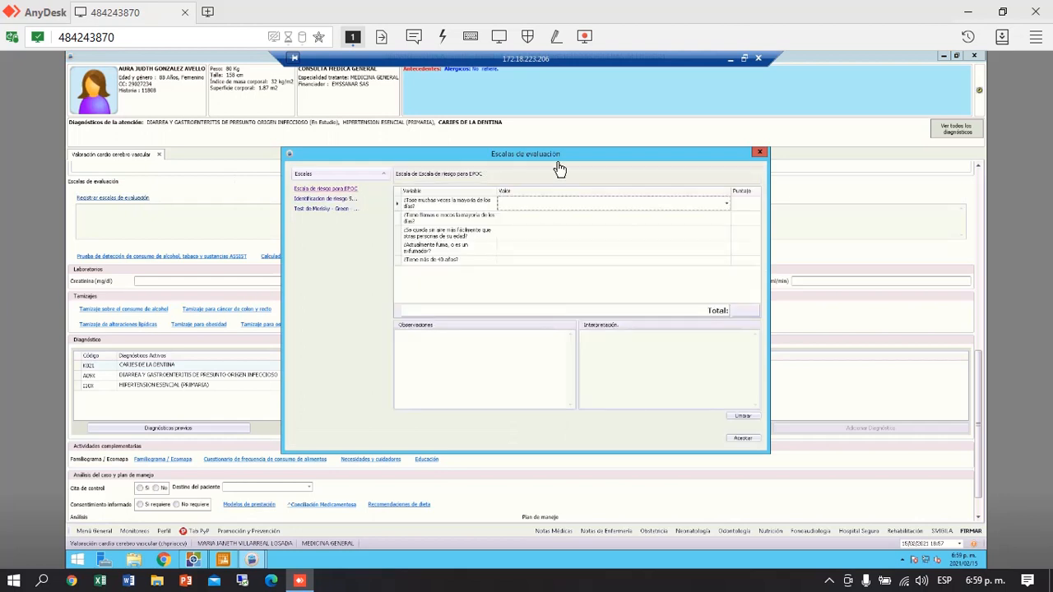
# Answer the Escala de riesgo para EPOC with Sí for phlegm or mucus most days and No for the other four questions, and accept it
pyautogui.click(529, 212)
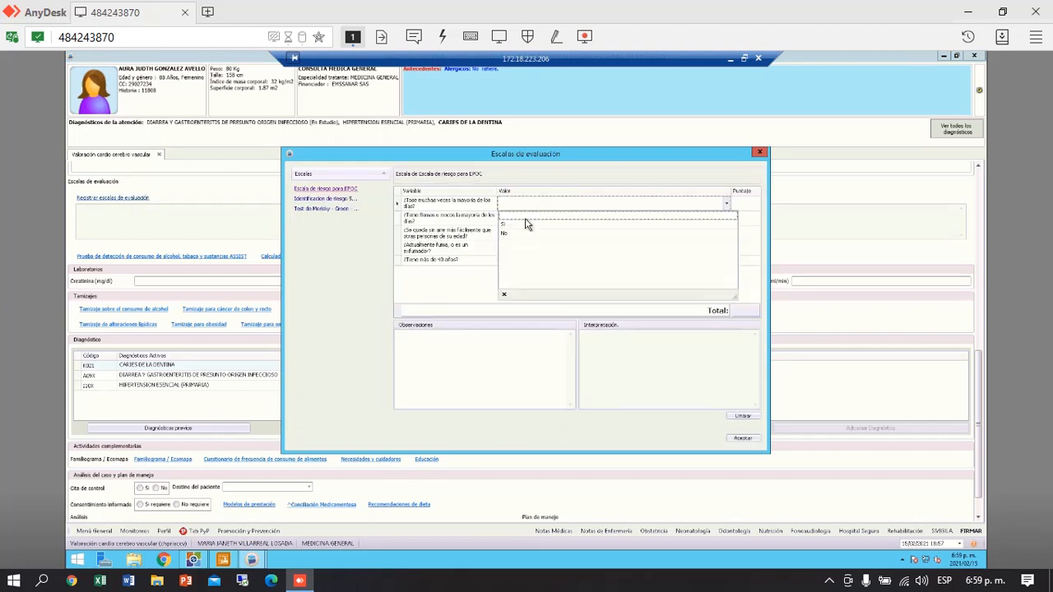
pyautogui.click(523, 235)
pyautogui.click(517, 223)
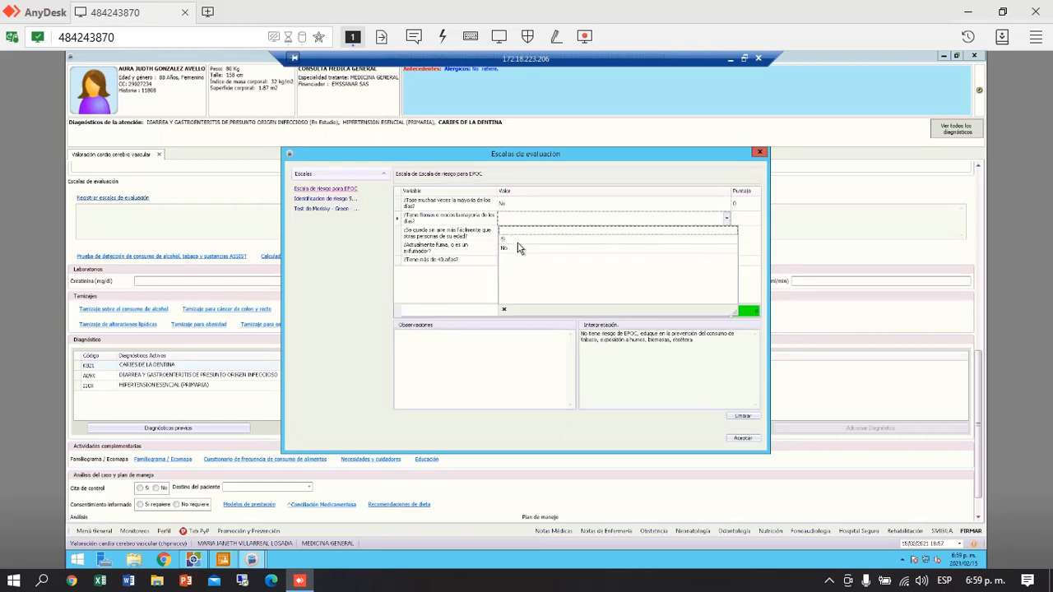
pyautogui.click(520, 227)
pyautogui.click(510, 239)
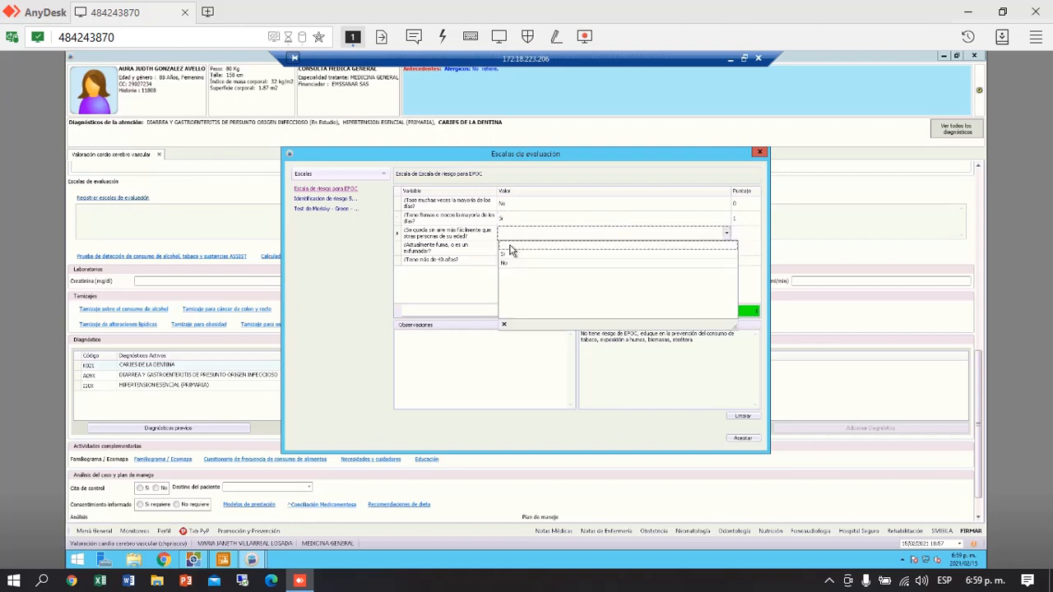
pyautogui.click(511, 260)
pyautogui.click(510, 249)
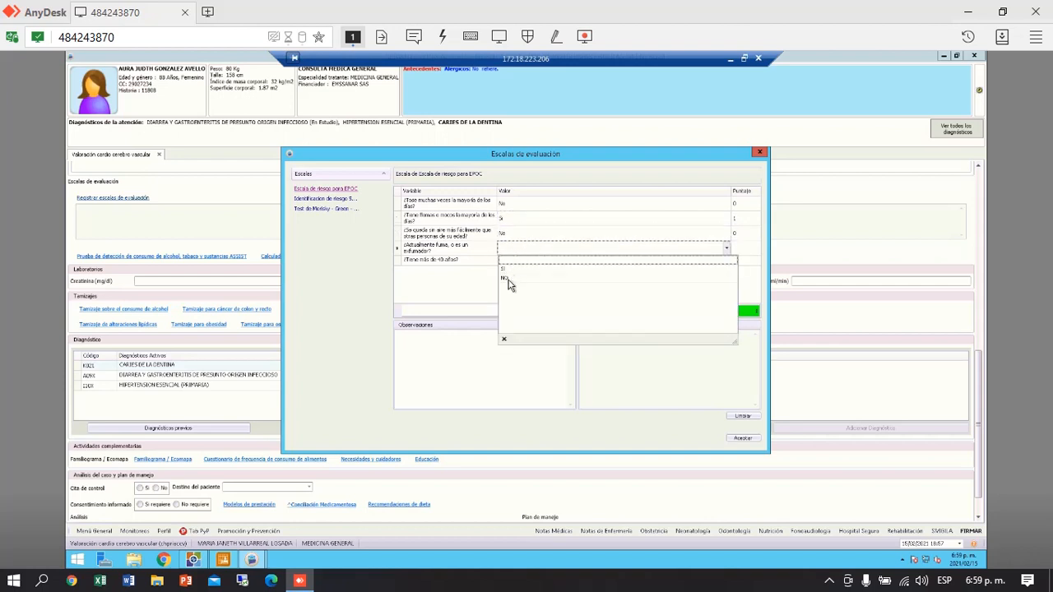
pyautogui.click(508, 279)
pyautogui.click(508, 260)
pyautogui.click(505, 289)
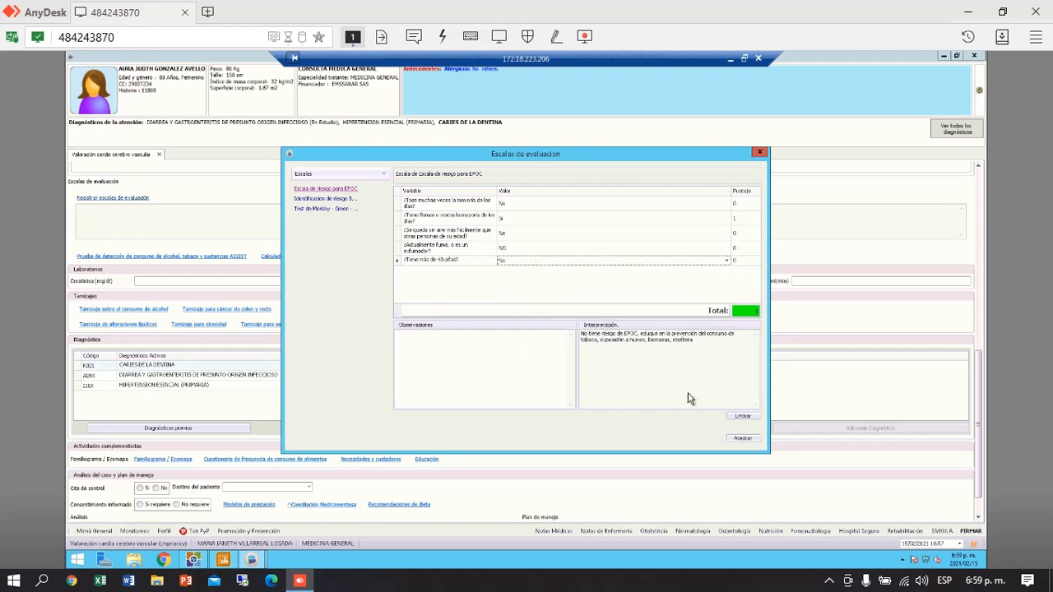
pyautogui.click(741, 439)
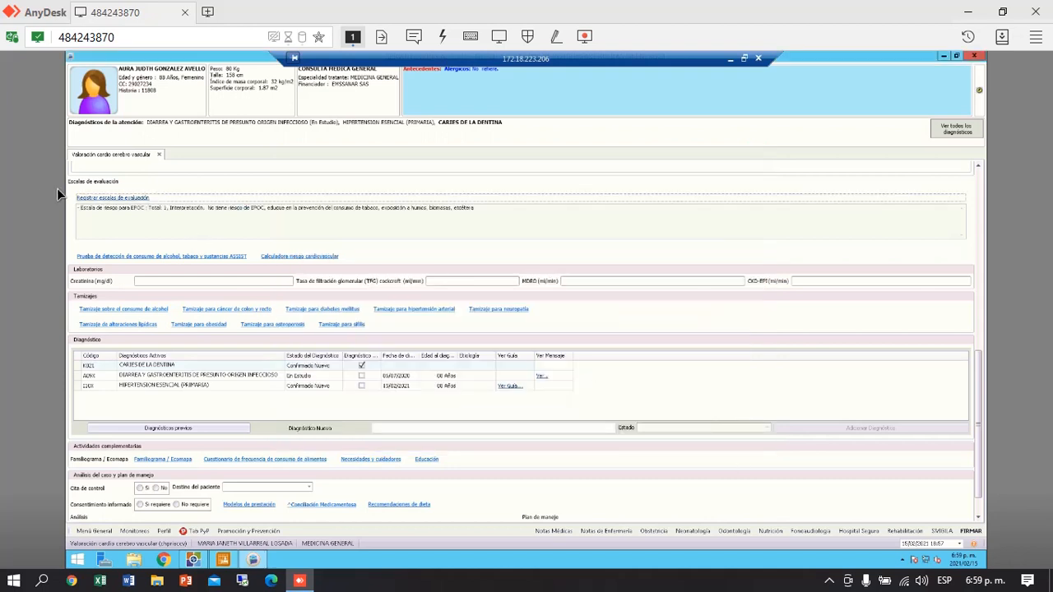
# Open the SALUD MENTAL RIAS risk scale and answer No to the violence question and the three Trastorno mental questions
pyautogui.click(89, 200)
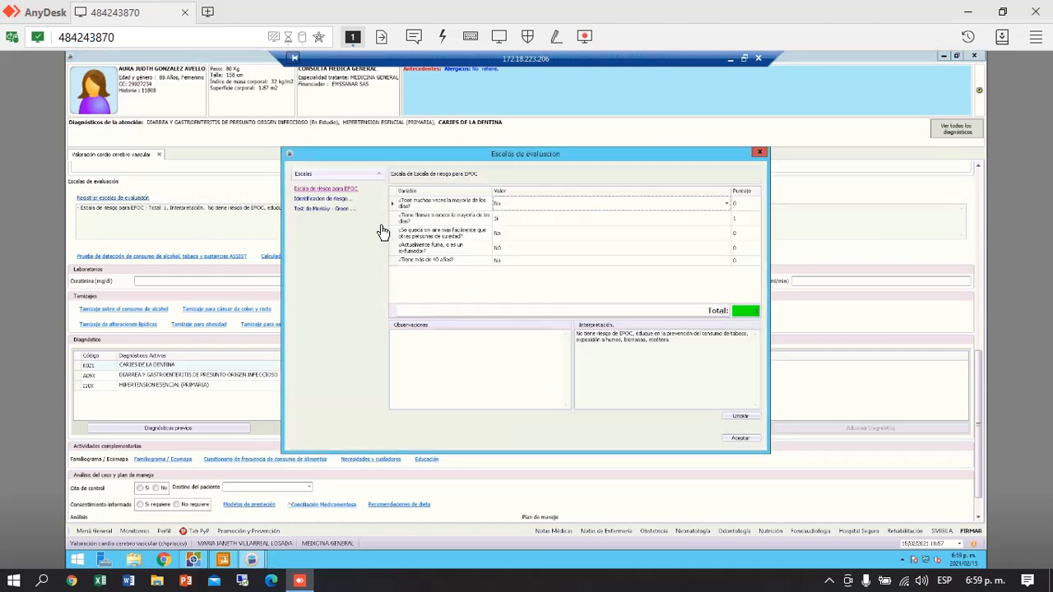
pyautogui.click(324, 199)
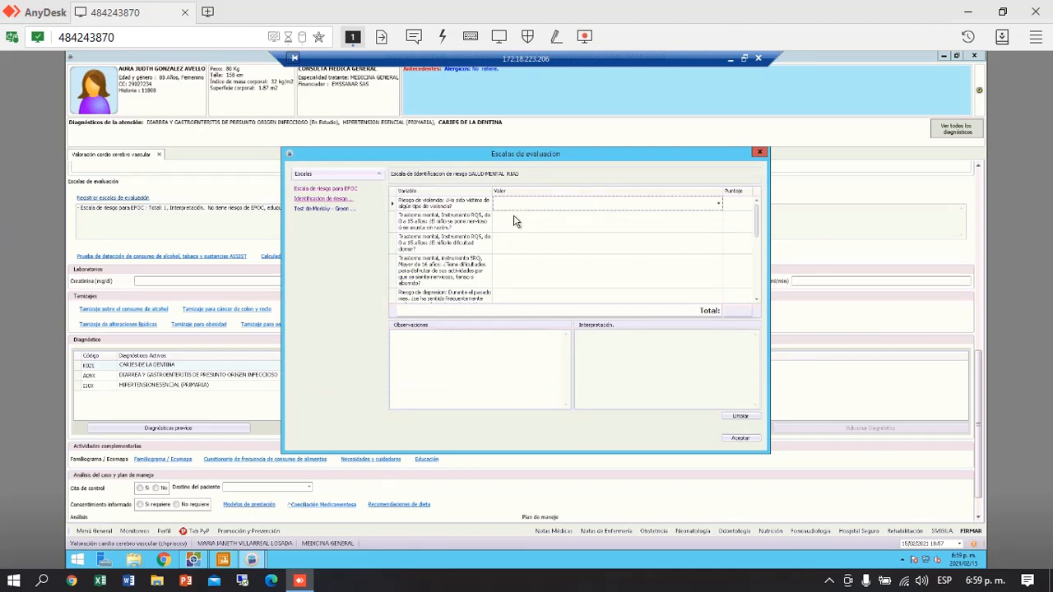
pyautogui.click(522, 206)
pyautogui.click(510, 235)
pyautogui.click(517, 223)
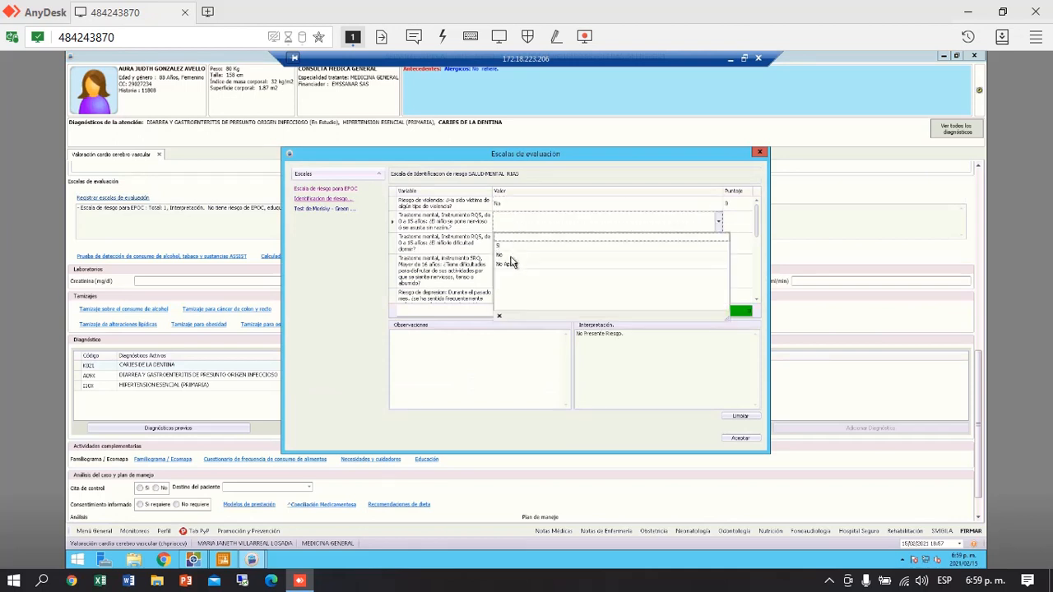
pyautogui.click(515, 254)
pyautogui.click(521, 251)
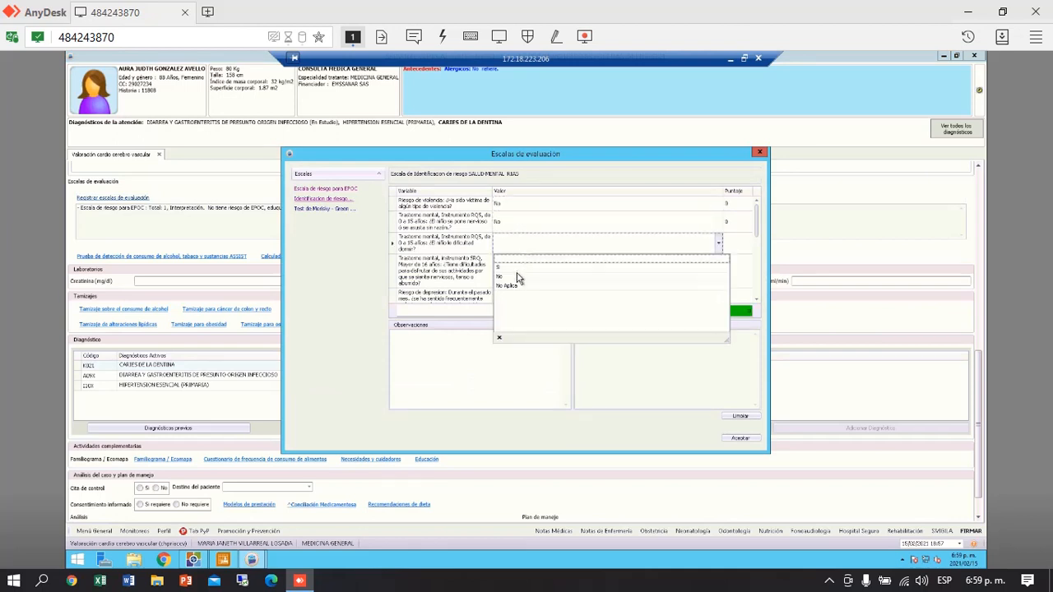
pyautogui.click(517, 278)
pyautogui.click(517, 273)
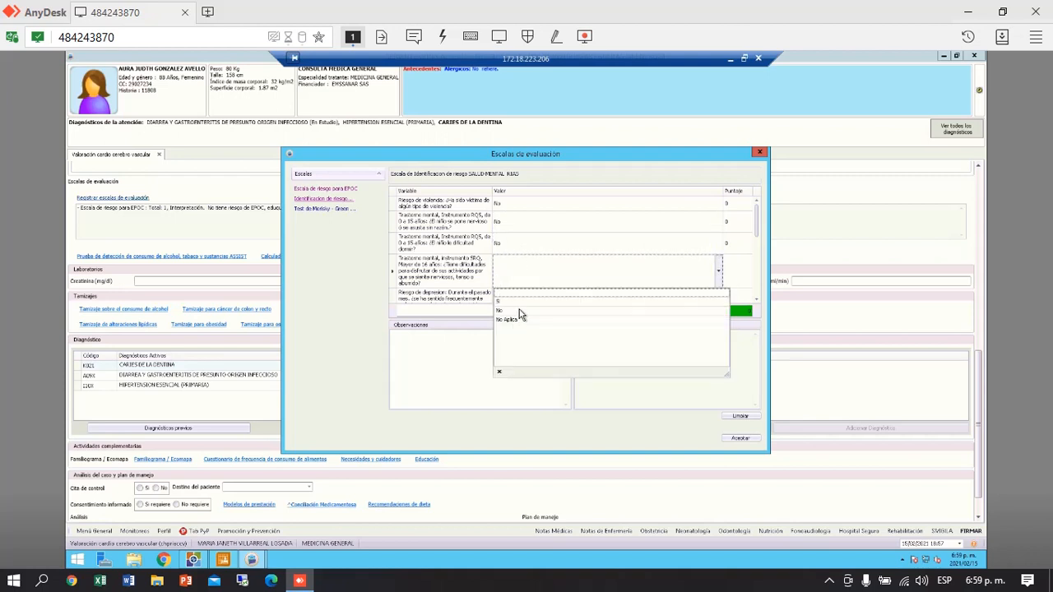
pyautogui.click(522, 313)
# Answer No to both Riesgo de depresión questions and to the question on own substance use in the last three months
pyautogui.scroll(-2, 757, 298)
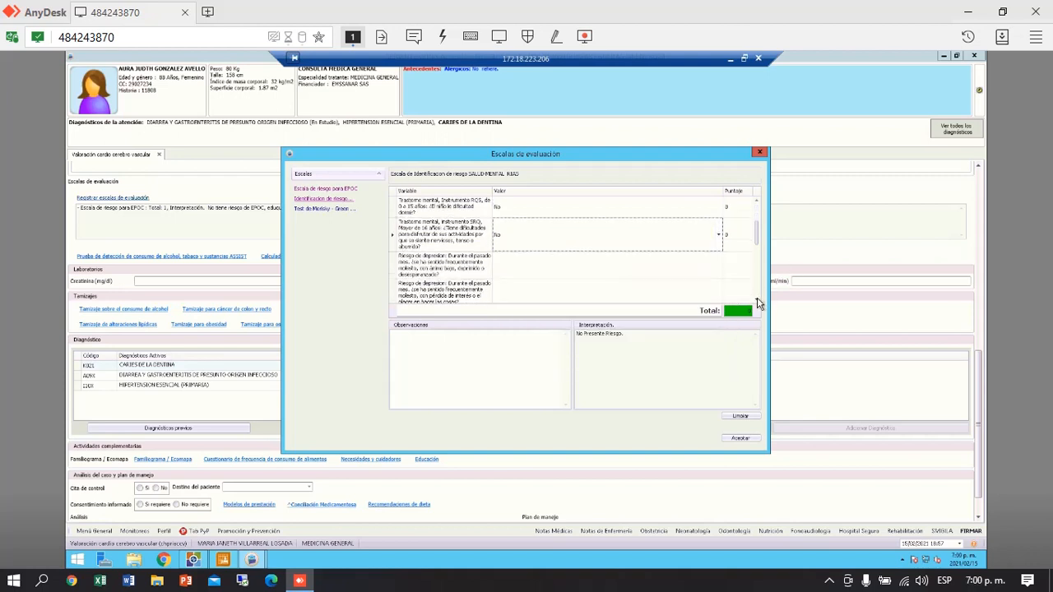
pyautogui.click(566, 255)
pyautogui.click(539, 287)
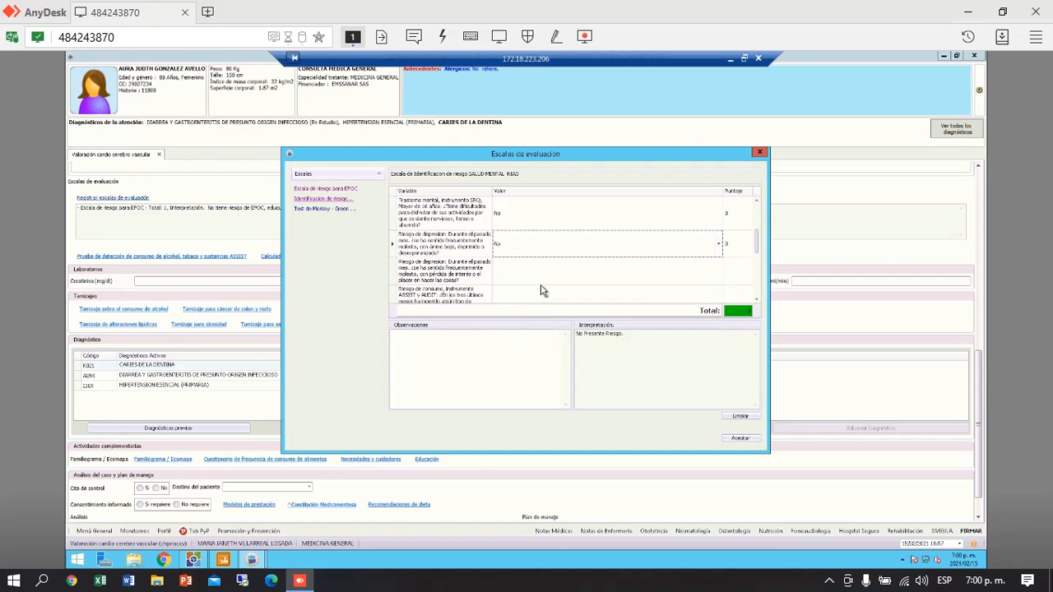
pyautogui.click(533, 281)
pyautogui.click(563, 269)
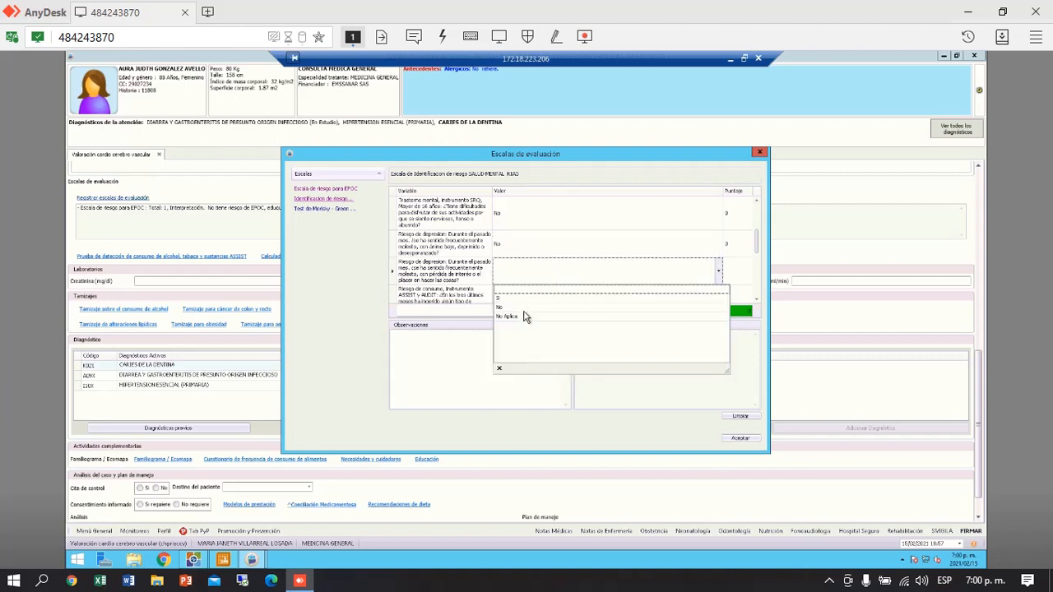
pyautogui.click(526, 314)
pyautogui.click(547, 299)
pyautogui.click(553, 275)
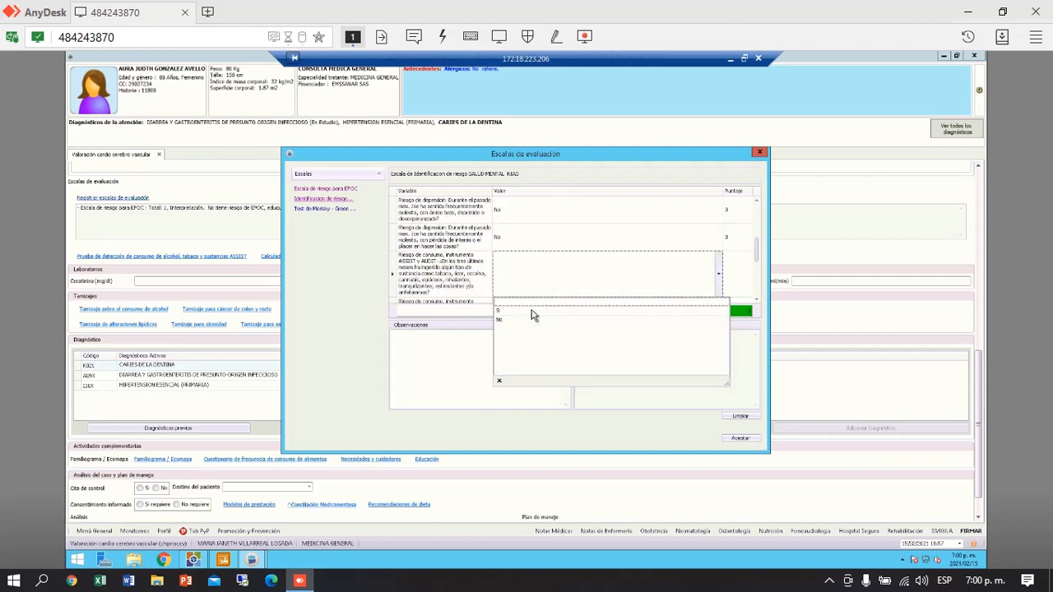
pyautogui.click(528, 324)
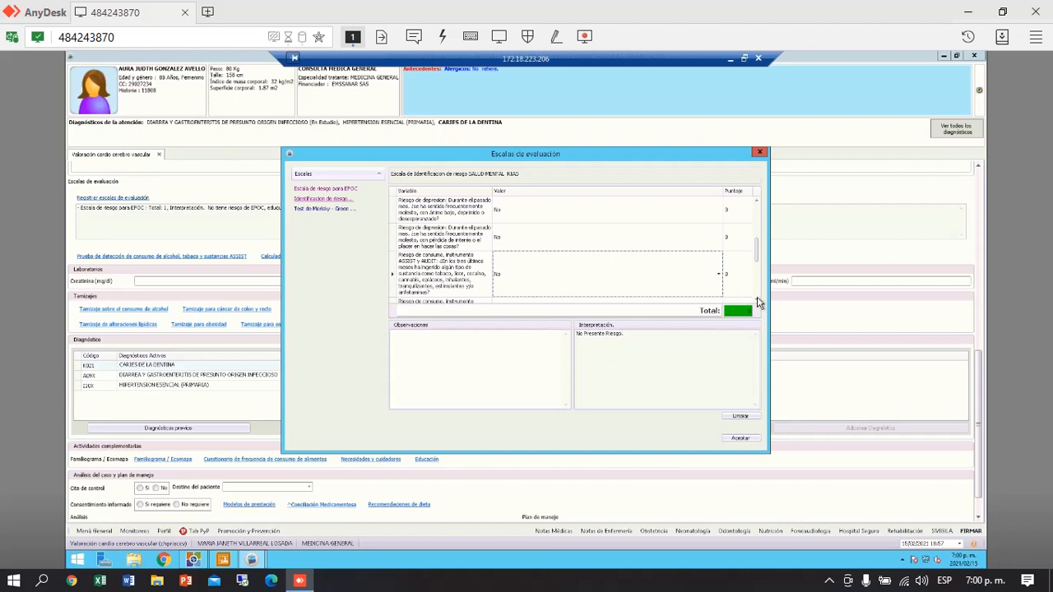
# Answer No to sharing with substance users, No Aplica to worry about the relative's future and No to caring better, and accept the scale
pyautogui.scroll(-2, 760, 298)
pyautogui.click(535, 239)
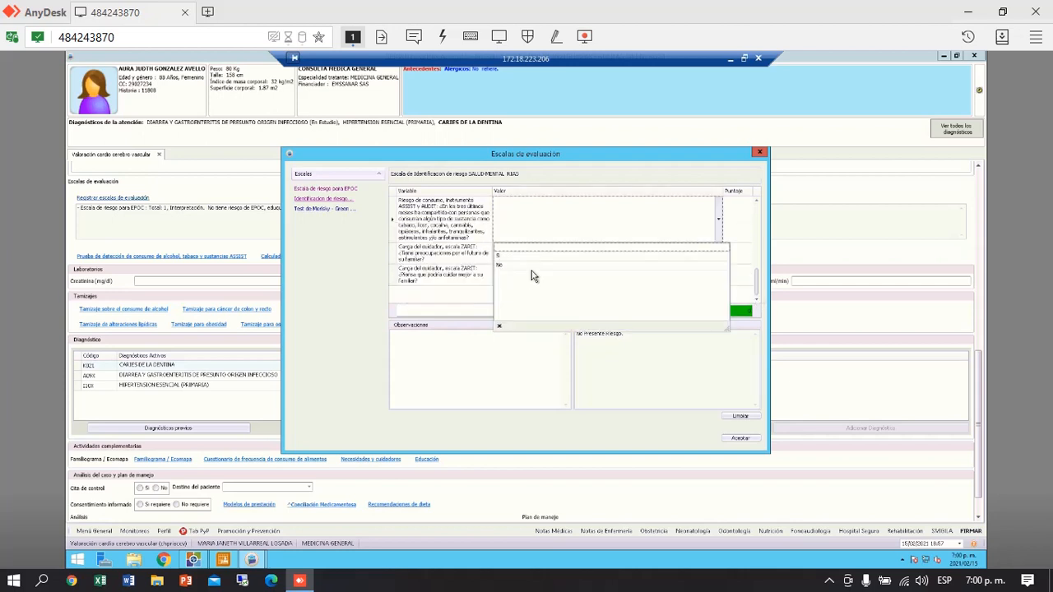
pyautogui.click(531, 271)
pyautogui.click(532, 261)
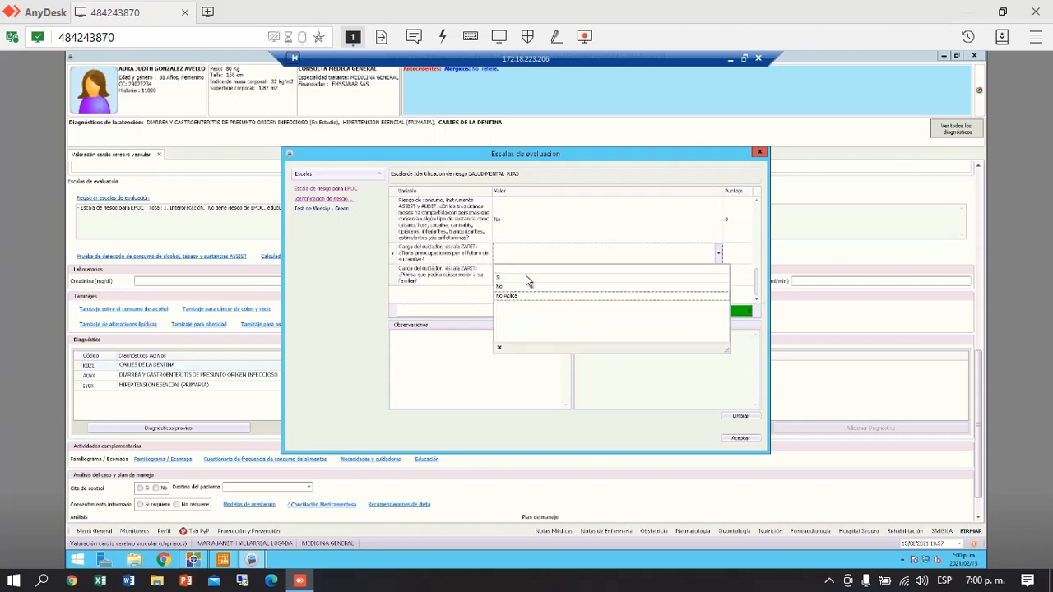
pyautogui.click(522, 295)
pyautogui.click(527, 278)
pyautogui.click(523, 307)
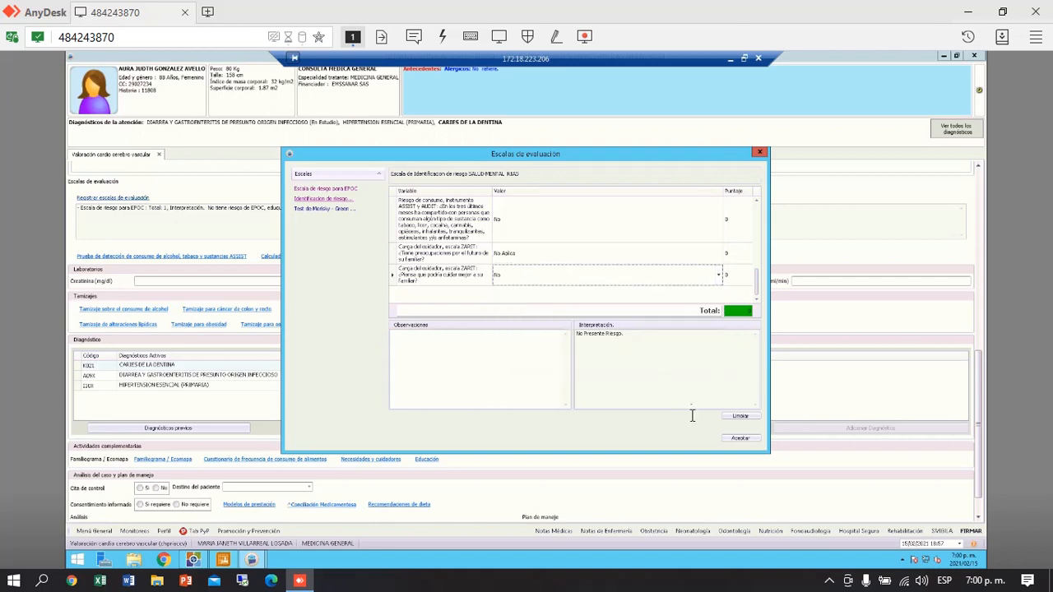
pyautogui.click(739, 437)
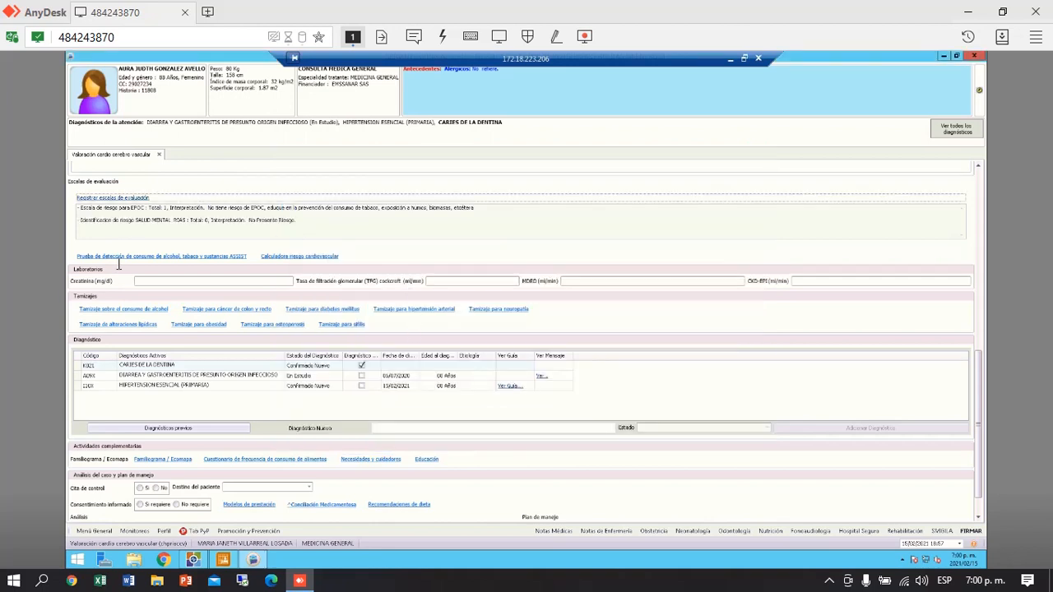
# Complete the Test de Morisky-Green-Levine with No for questions 1 and 2 and Sí for questions 3 and 4, and accept it
pyautogui.click(136, 202)
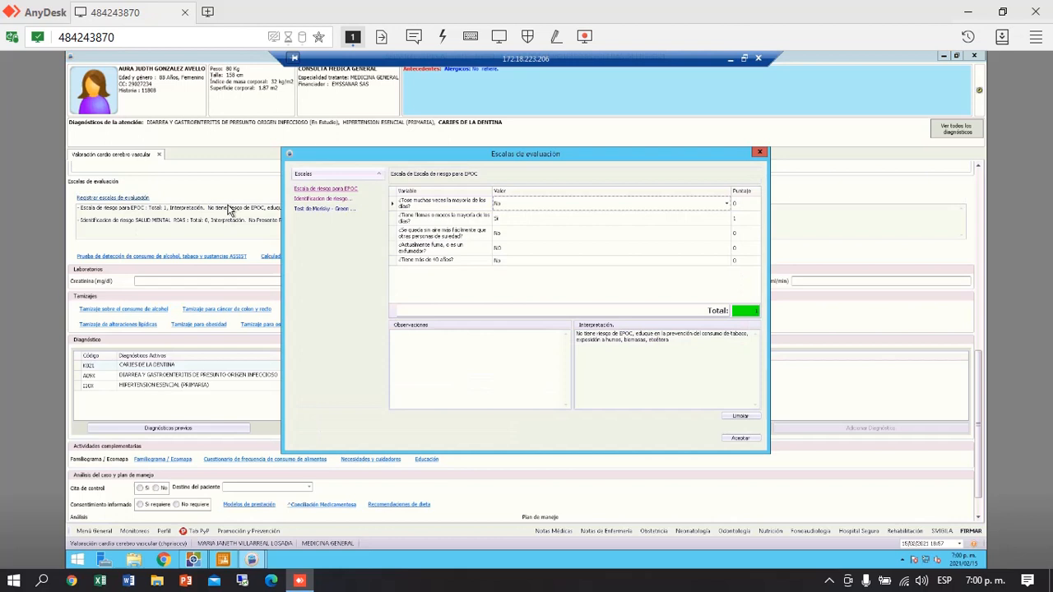
pyautogui.click(331, 209)
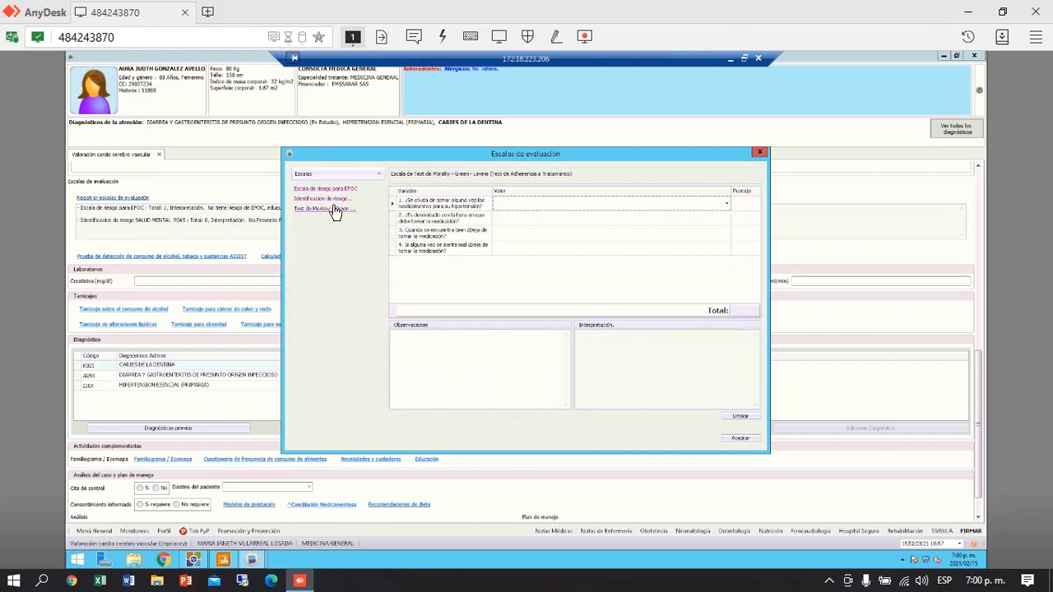
pyautogui.click(526, 209)
pyautogui.click(528, 228)
pyautogui.click(526, 224)
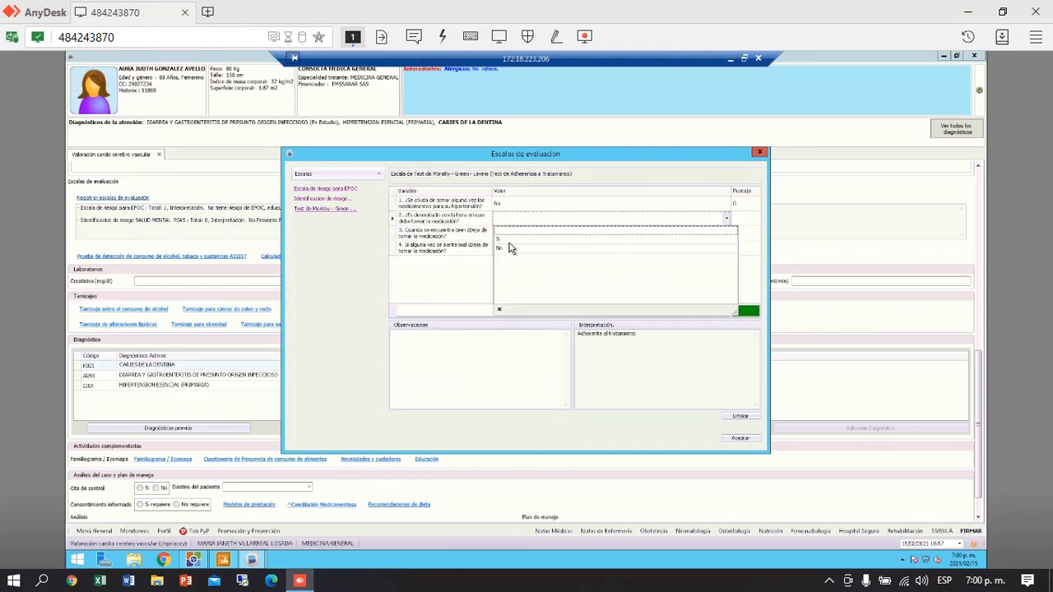
pyautogui.click(509, 245)
pyautogui.click(515, 235)
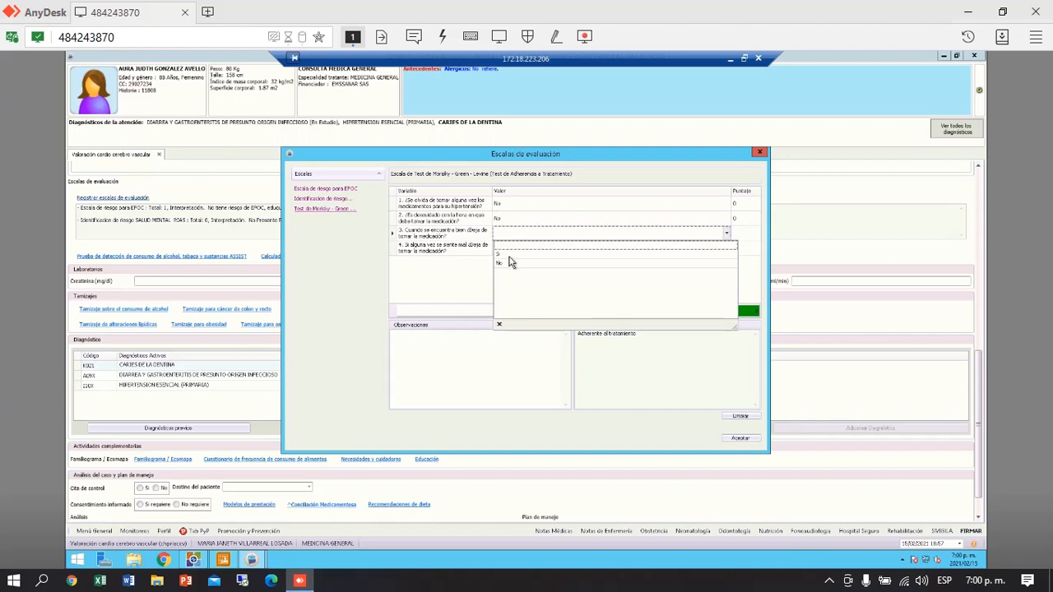
pyautogui.click(509, 254)
pyautogui.click(518, 248)
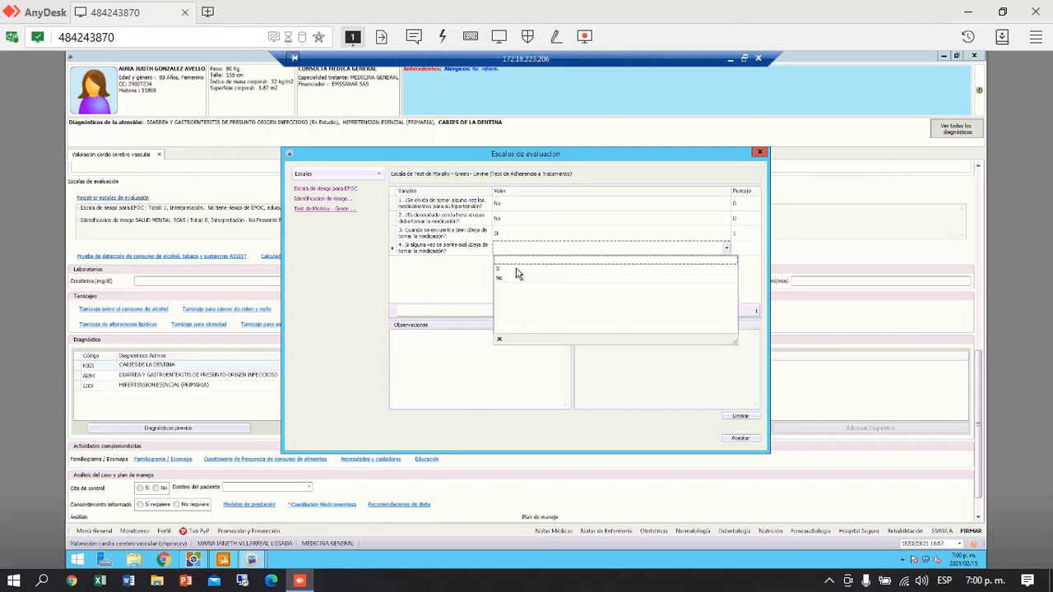
pyautogui.click(518, 269)
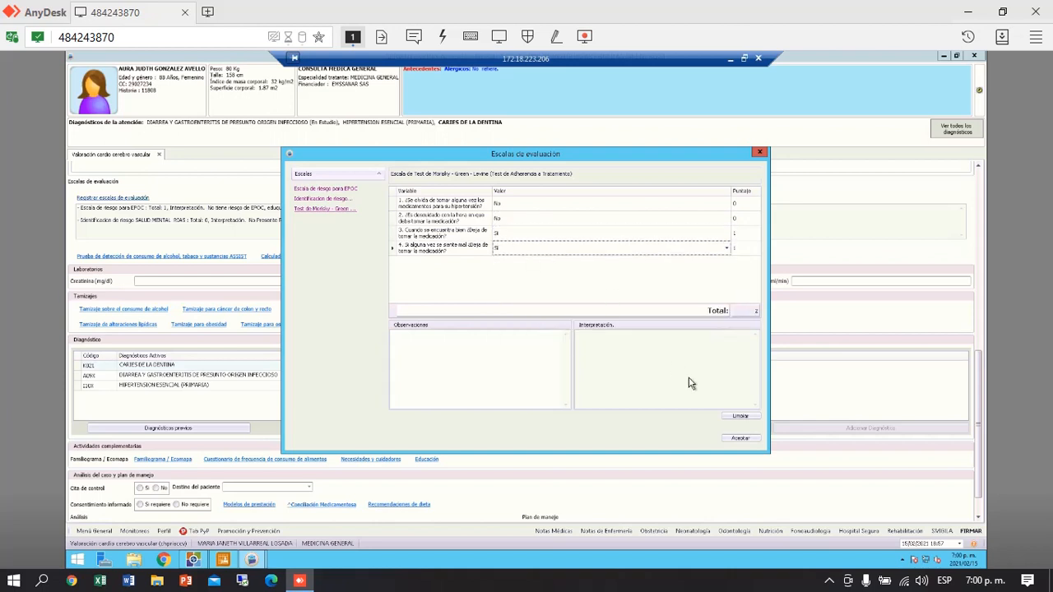
pyautogui.click(738, 439)
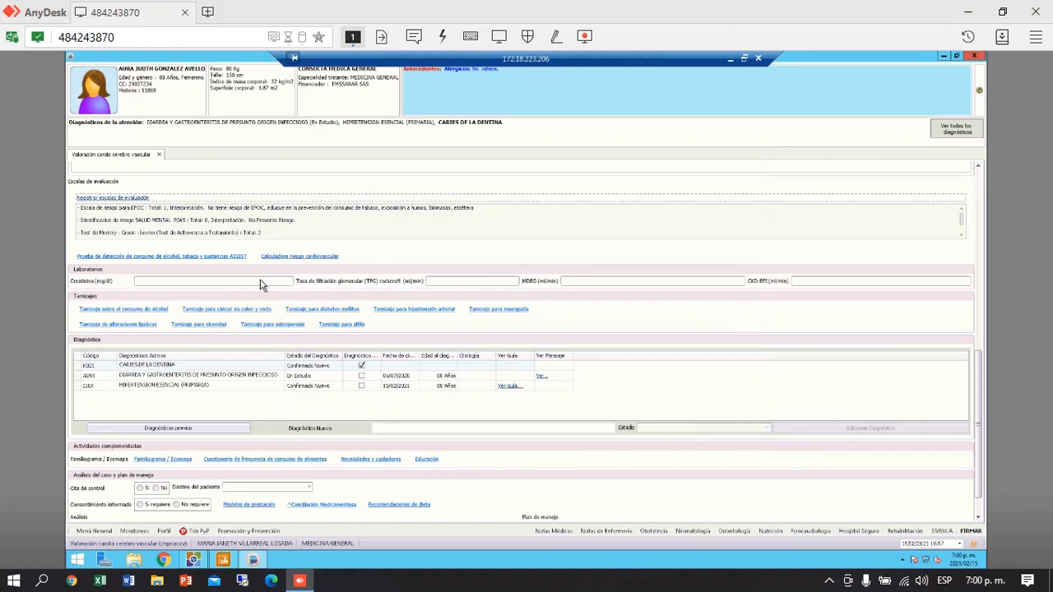
# Enter a creatinine value of 09 mg/dl in Laboratorios and let the filtration rates be calculated
pyautogui.click(264, 280)
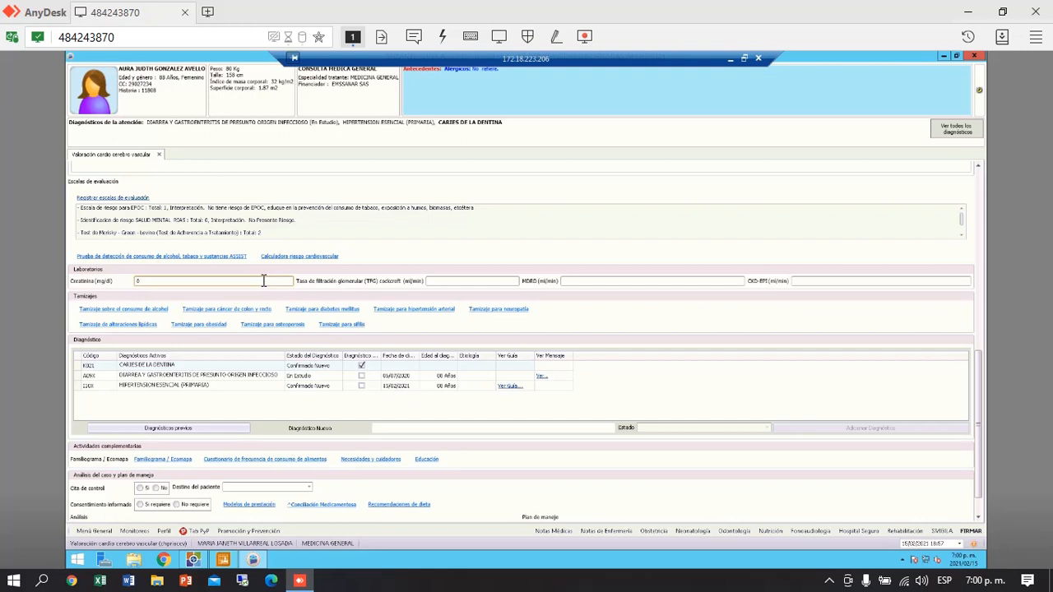
pyautogui.write('09')
pyautogui.click(553, 364)
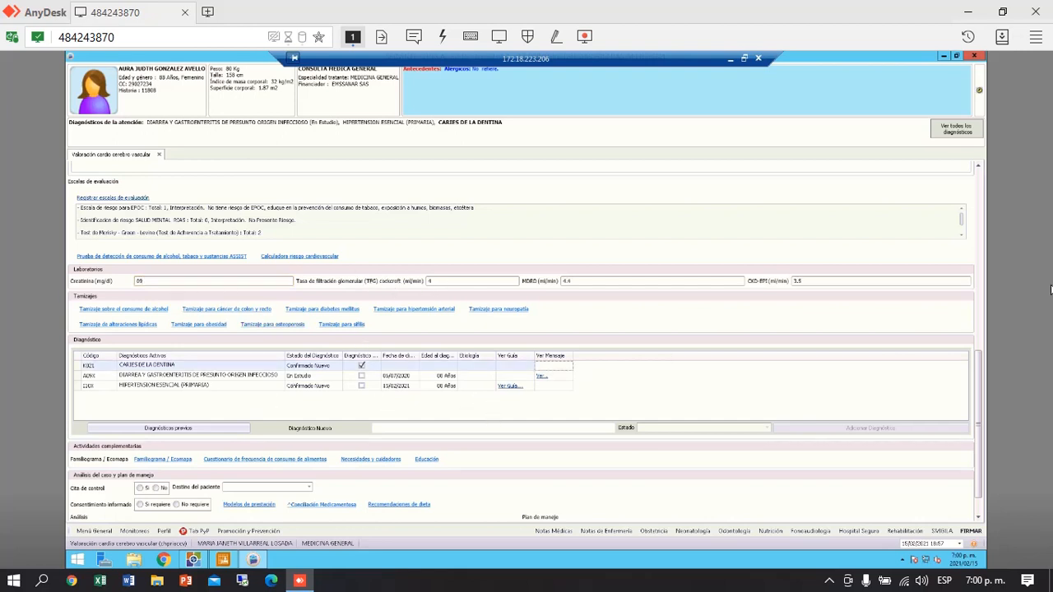
# Mark HIPERTENSION ESENCIAL (PRIMARIA) as the main diagnosis in the Diagnóstico list
pyautogui.moveTo(981, 365); pyautogui.dragTo(977, 426)
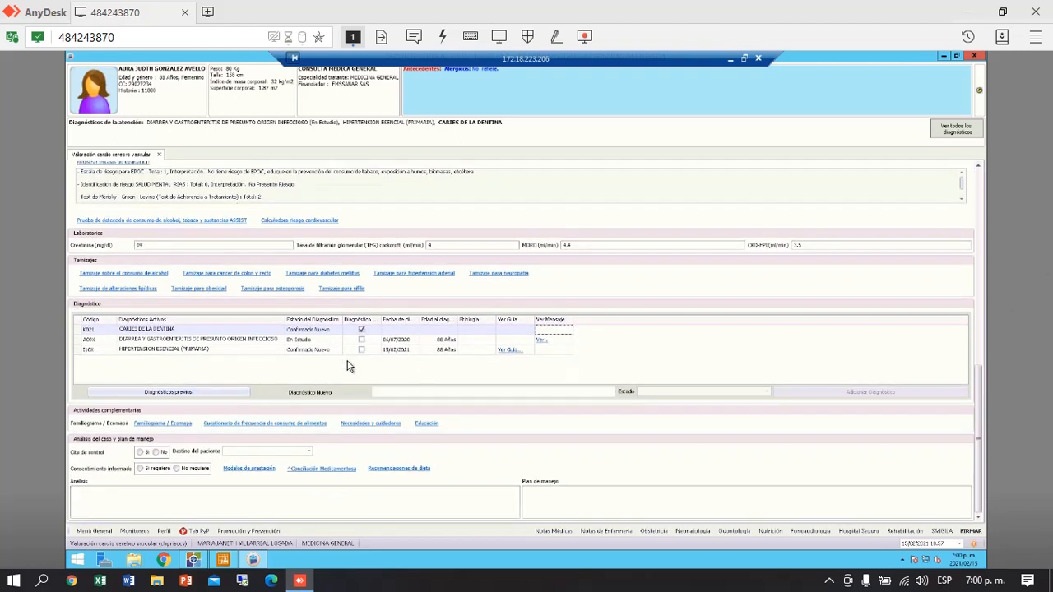
pyautogui.click(366, 352)
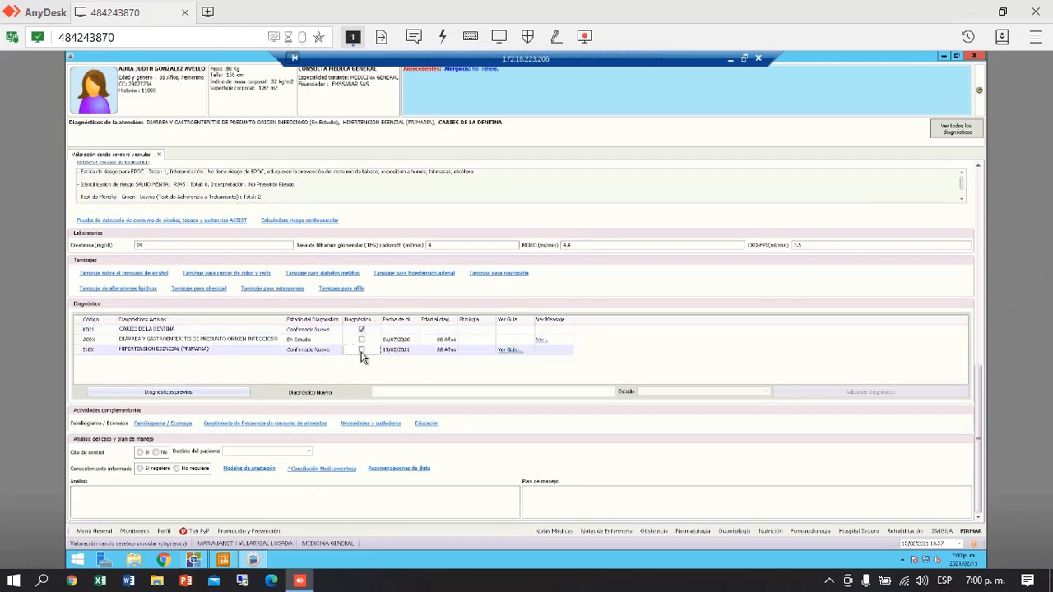
pyautogui.click(361, 352)
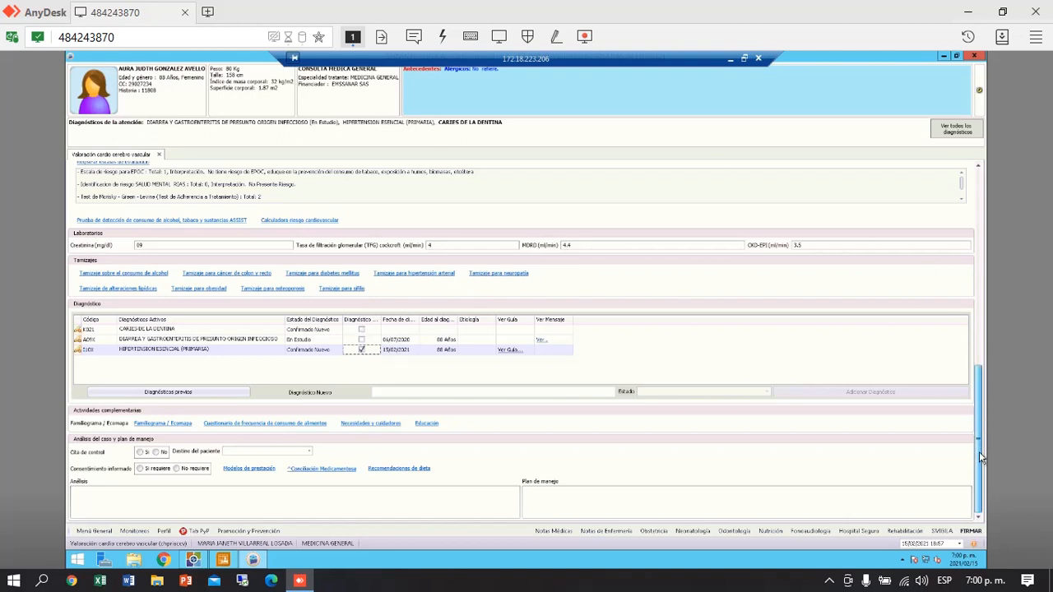
# Enter "prueba" as the Análisis and "pruebas" as the Plan de manejo
pyautogui.click(277, 505)
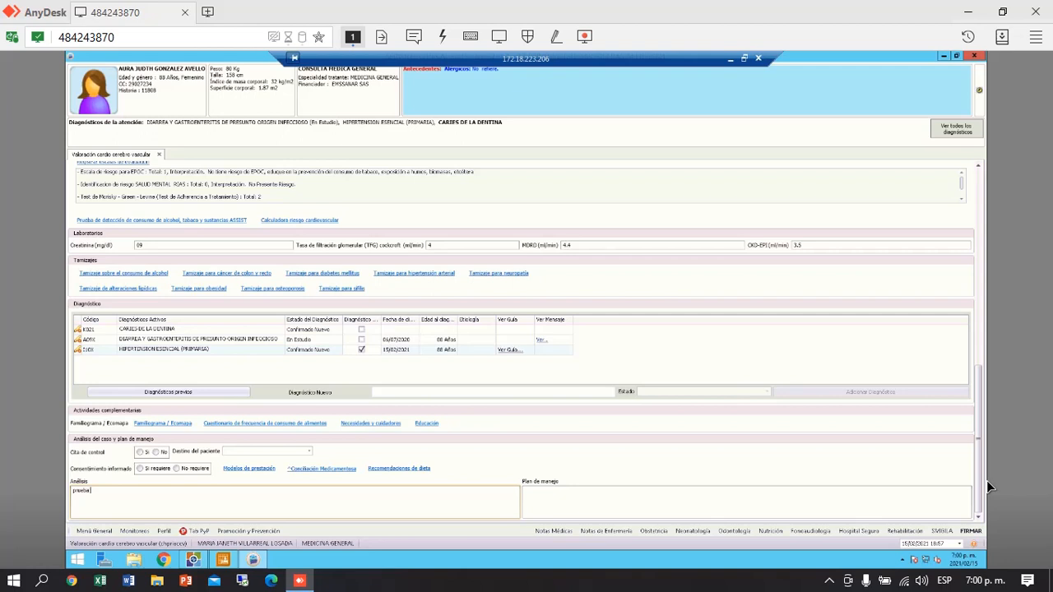
pyautogui.press('Tab')
pyautogui.write('prueb')
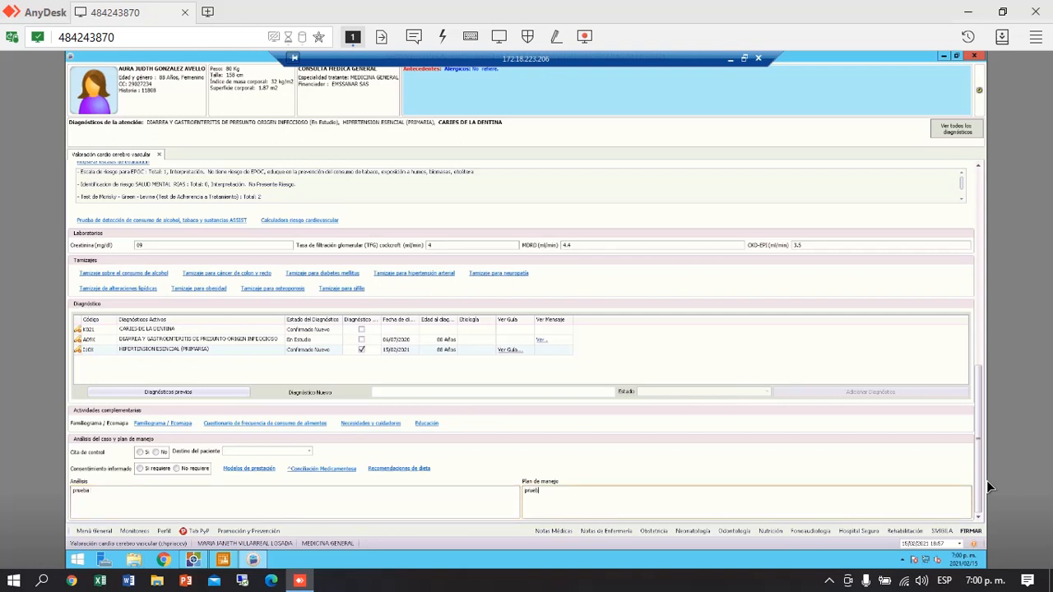
pyautogui.write('as')
# Sign the cardiovascular assessment with the signature password, declining to enter linked orders and accepting the update notice
pyautogui.click(968, 533)
pyautogui.write('*')
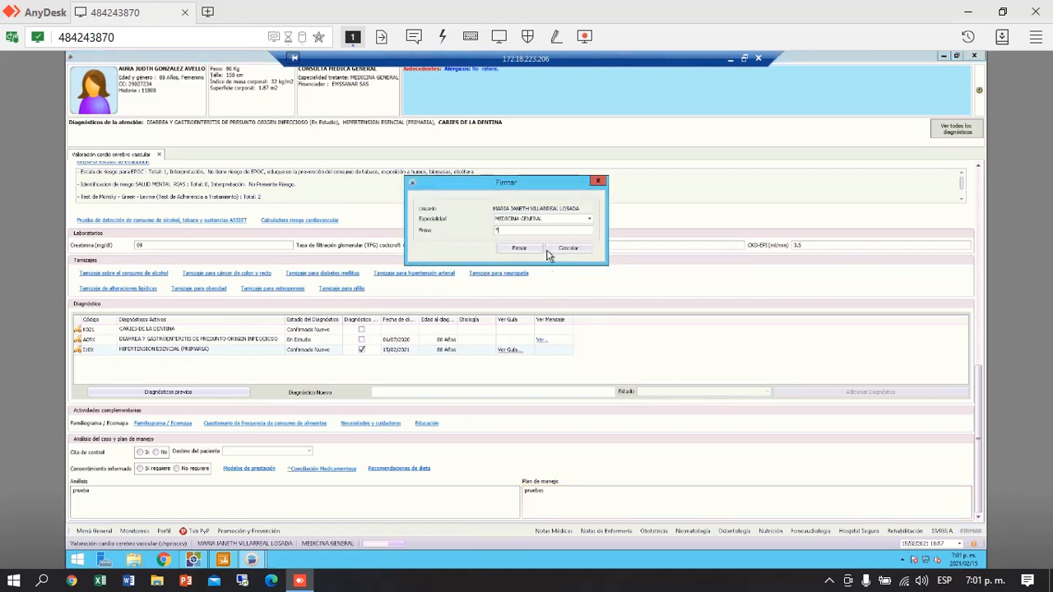
pyautogui.click(518, 249)
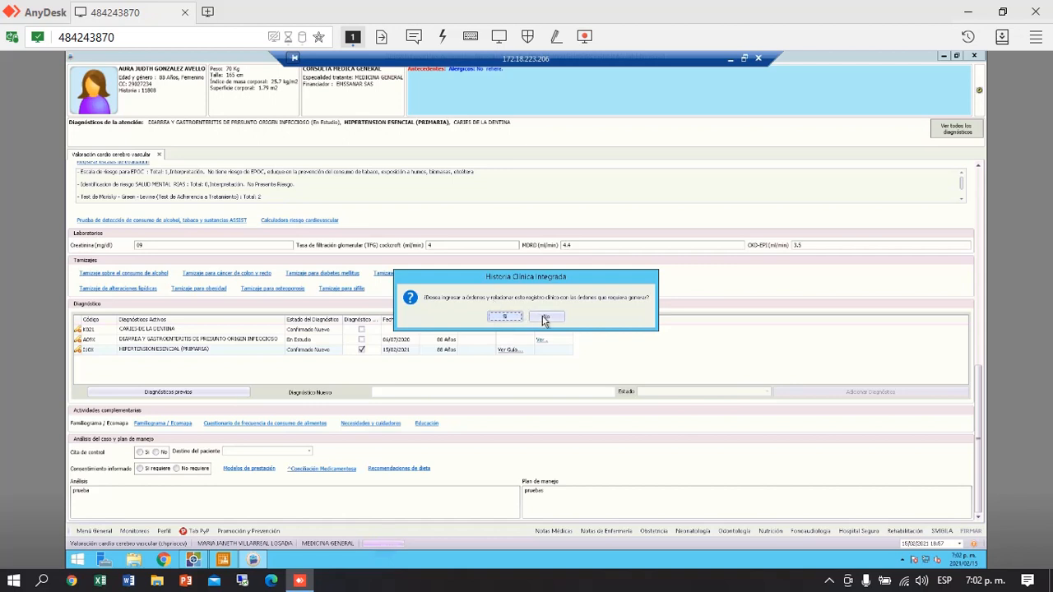
pyautogui.click(544, 318)
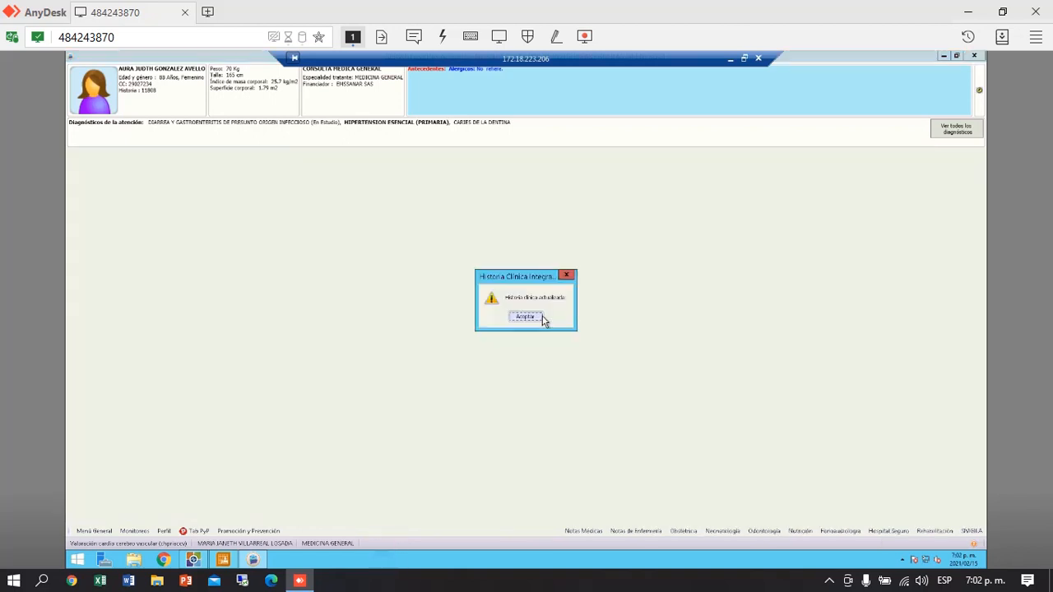
pyautogui.click(516, 317)
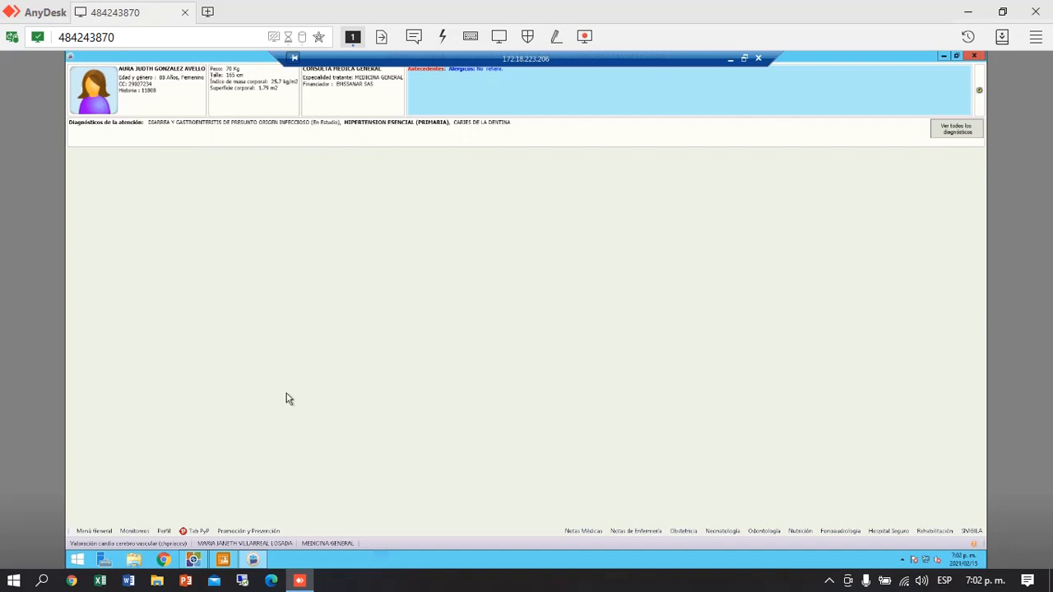
# In the RUTA CARDIO-CEREBRO-VASCULAR model, mark Hemoglobina Glicosilada, Microalbuminuria, Potasio, Electrocardiograma and Ecocardiograma Transtorácico for ordering
pyautogui.click(193, 533)
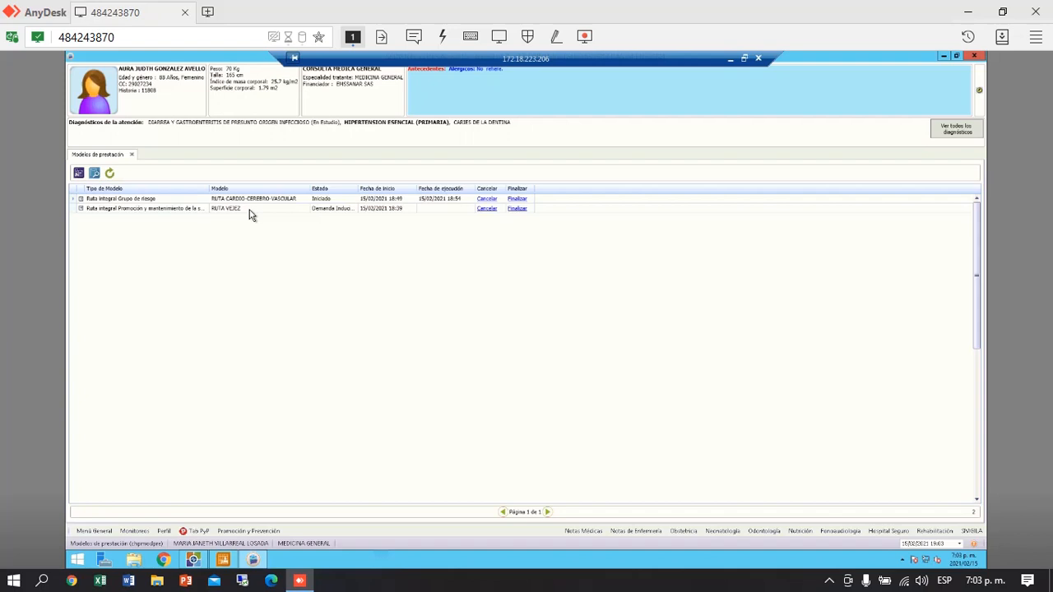
pyautogui.click(81, 200)
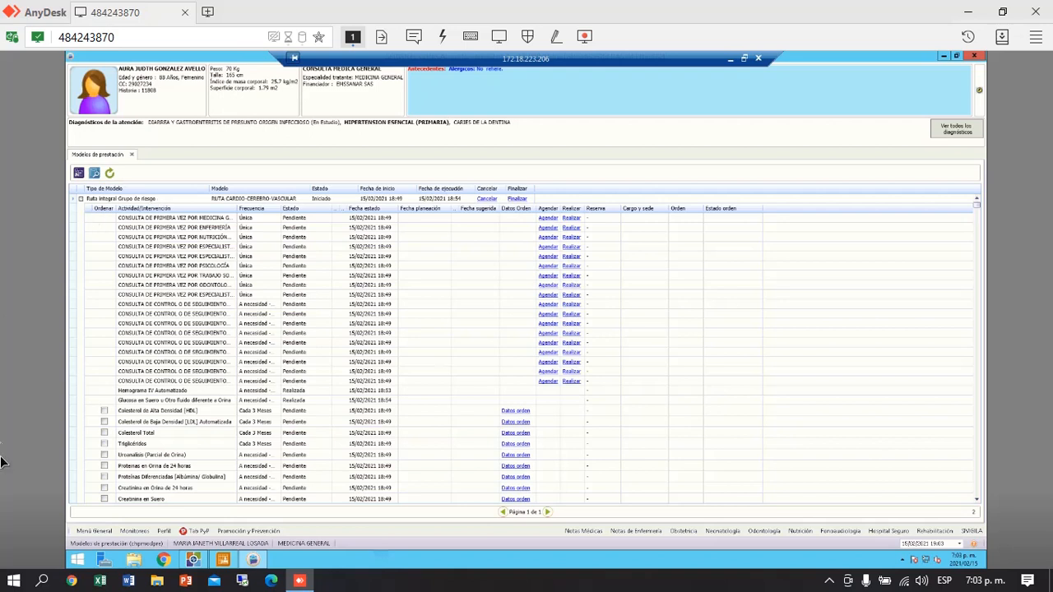
pyautogui.scroll(-2, 340, 350)
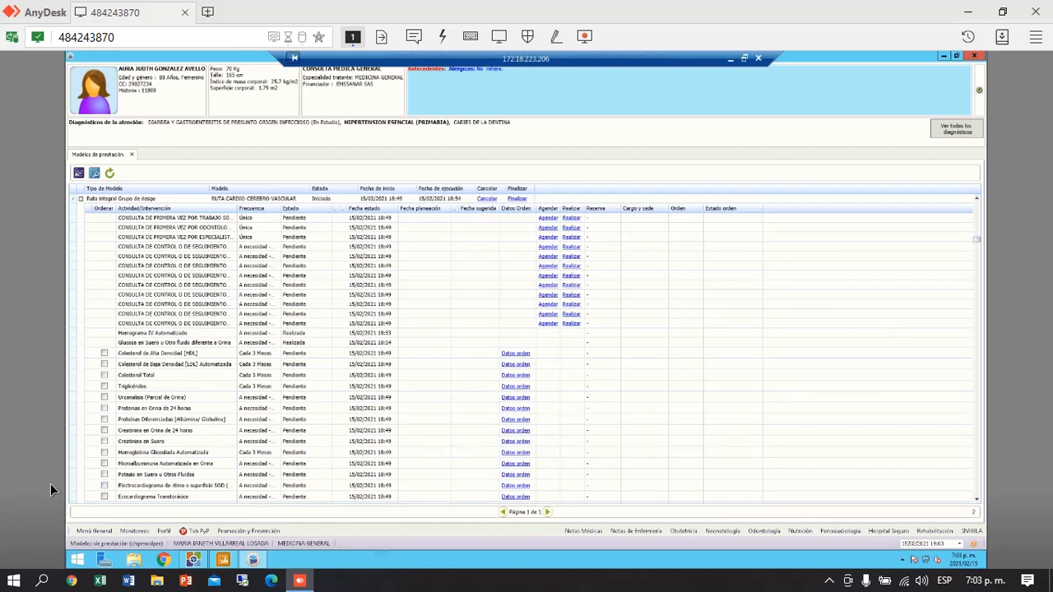
pyautogui.click(104, 453)
pyautogui.click(104, 474)
pyautogui.click(105, 487)
pyautogui.scroll(-1, 167, 439)
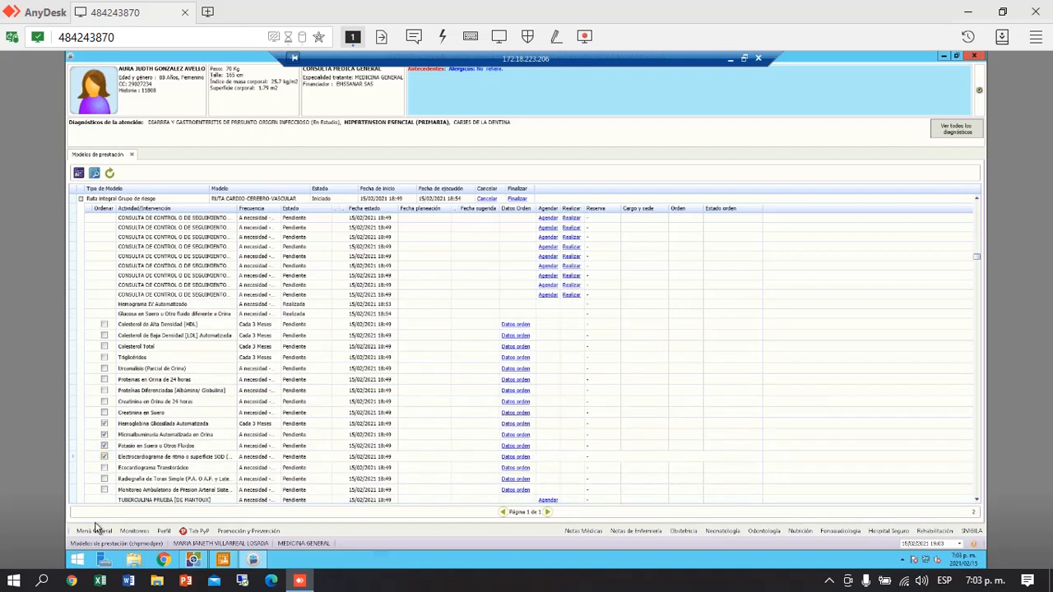
pyautogui.click(103, 468)
pyautogui.click(105, 458)
pyautogui.click(105, 468)
# Enter "control de hipertensión y diabetes" as Datos clínicos and as Justificación in the Hemoglobina Glicosilada order data, and accept the form
pyautogui.click(519, 425)
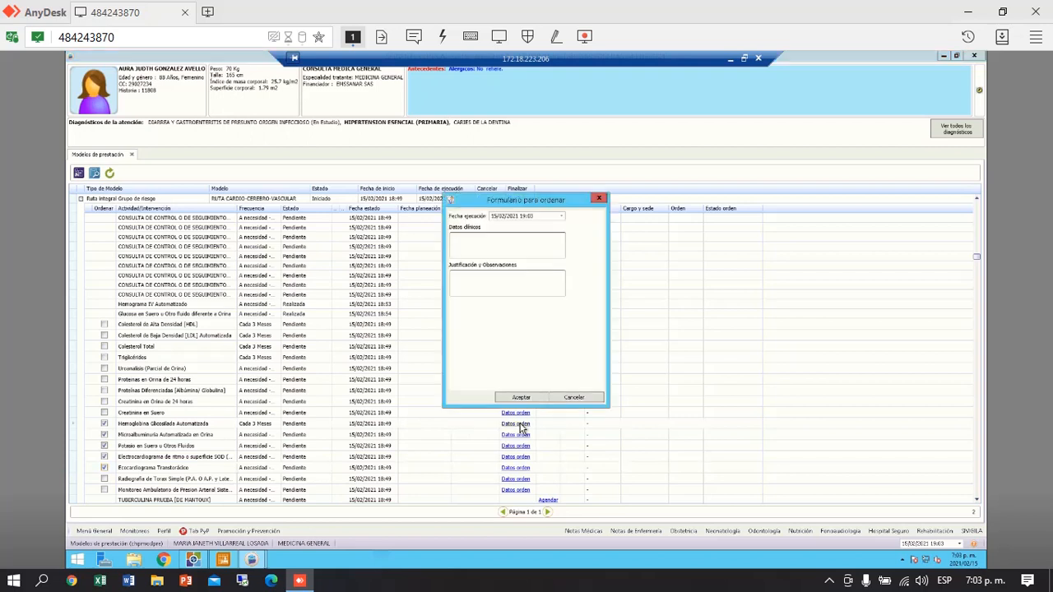
pyautogui.click(504, 252)
pyautogui.write('control de hipe')
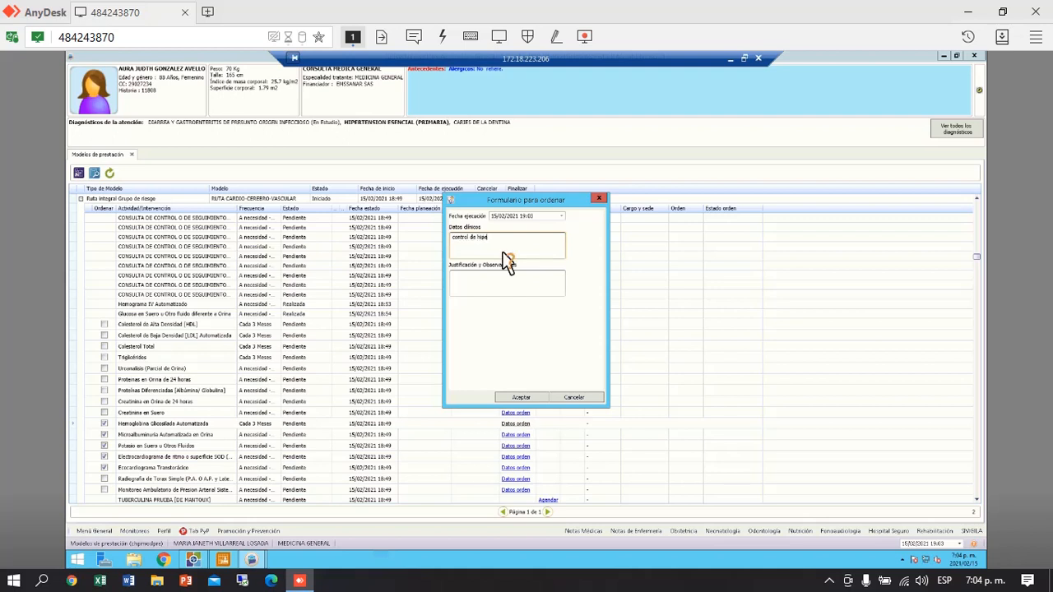
pyautogui.write('rtens')
pyautogui.write('io')
pyautogui.write('n y diabetes')
pyautogui.moveTo(544, 237); pyautogui.dragTo(390, 236)
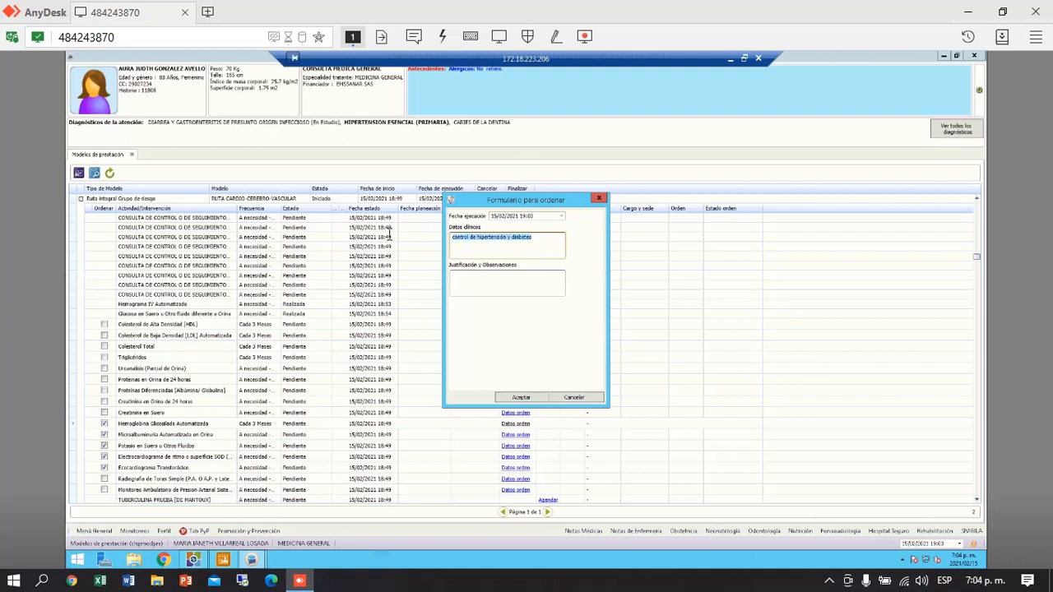
pyautogui.click(502, 279)
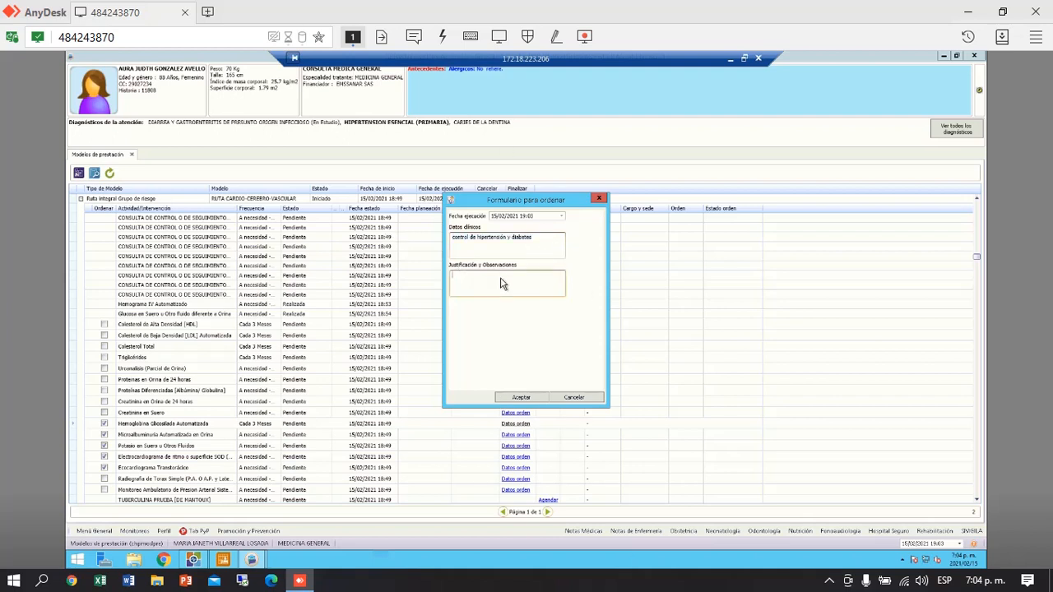
pyautogui.click(523, 397)
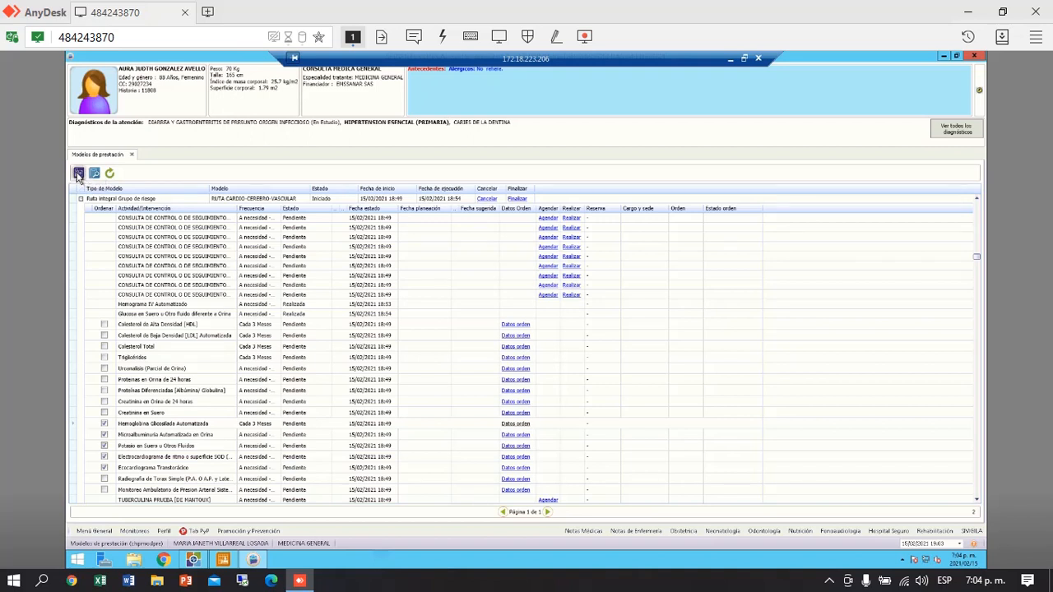
# Generate the marked orders, certify the Hospital Seguro message as read, and review the laboratory, delegated medical activity and imaging orders
pyautogui.click(78, 174)
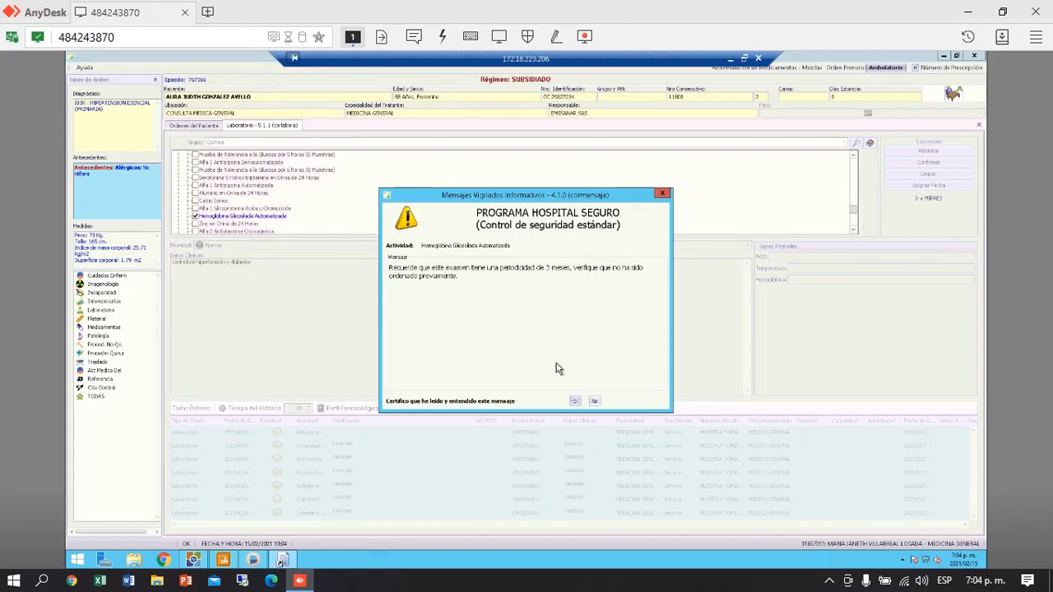
pyautogui.click(575, 402)
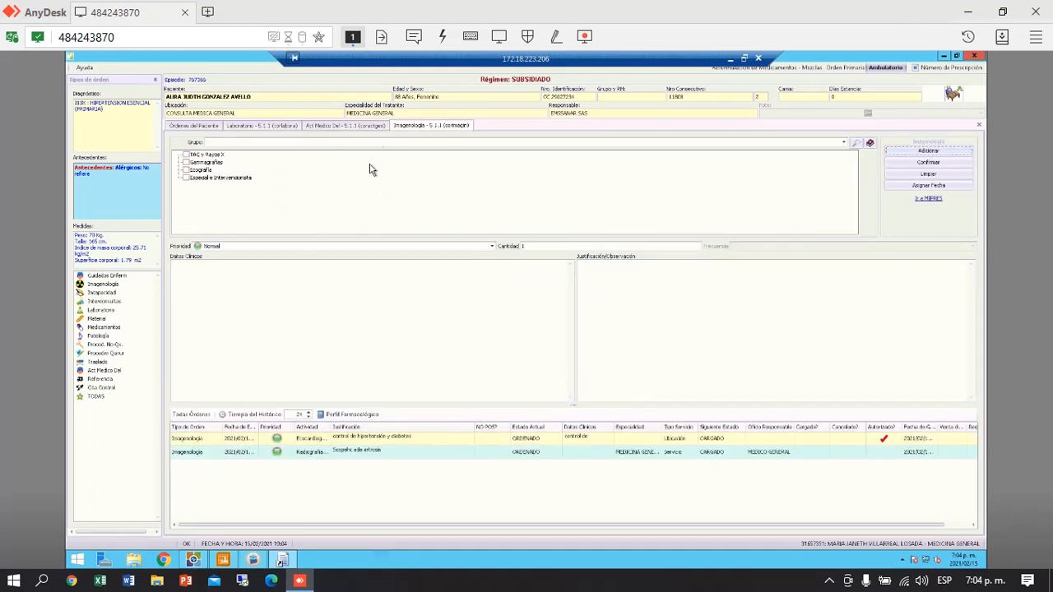
pyautogui.click(274, 127)
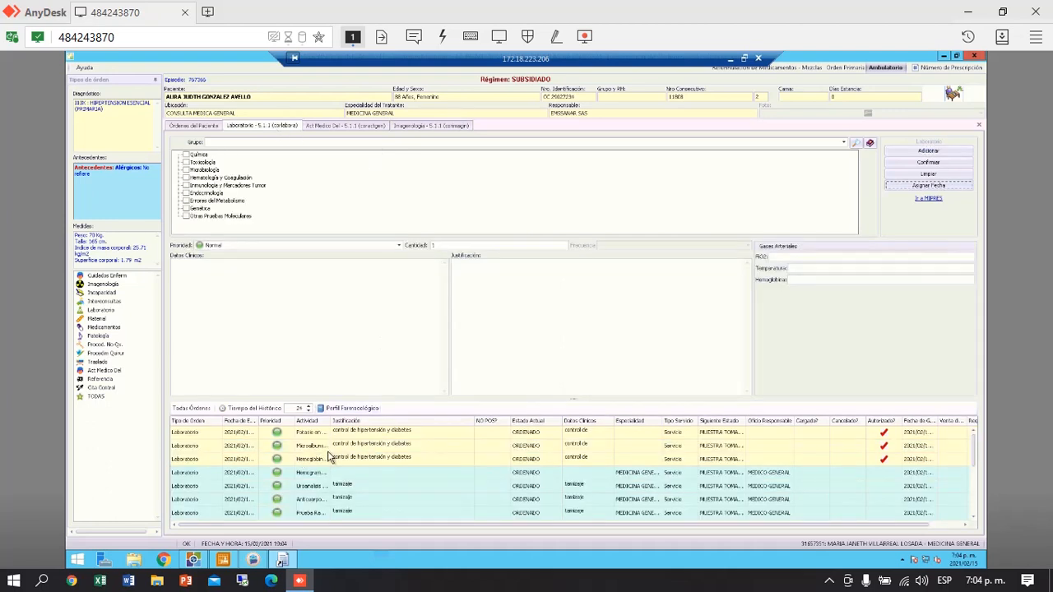
pyautogui.click(346, 129)
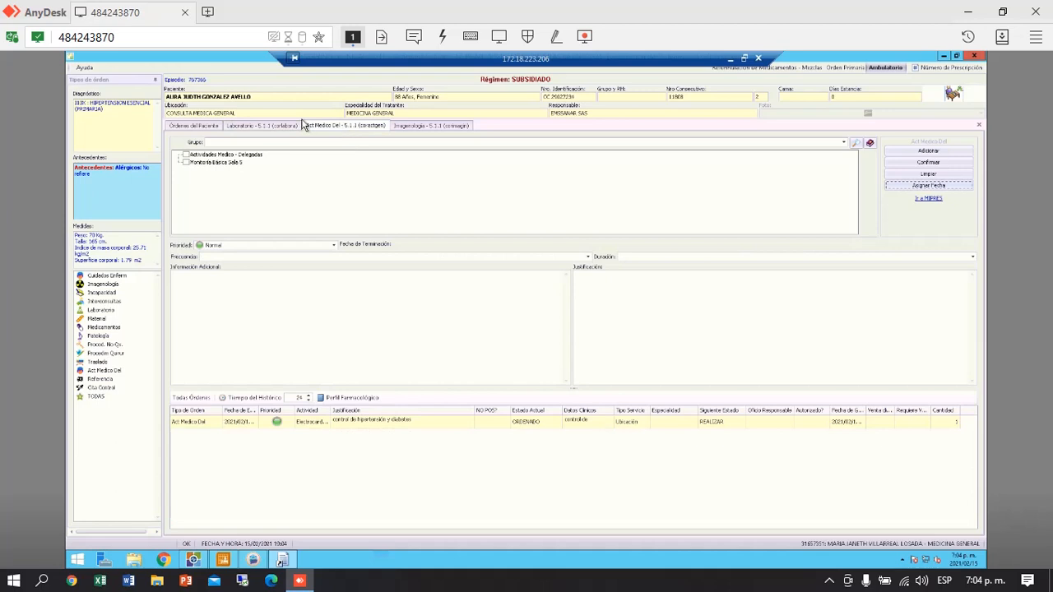
pyautogui.click(428, 126)
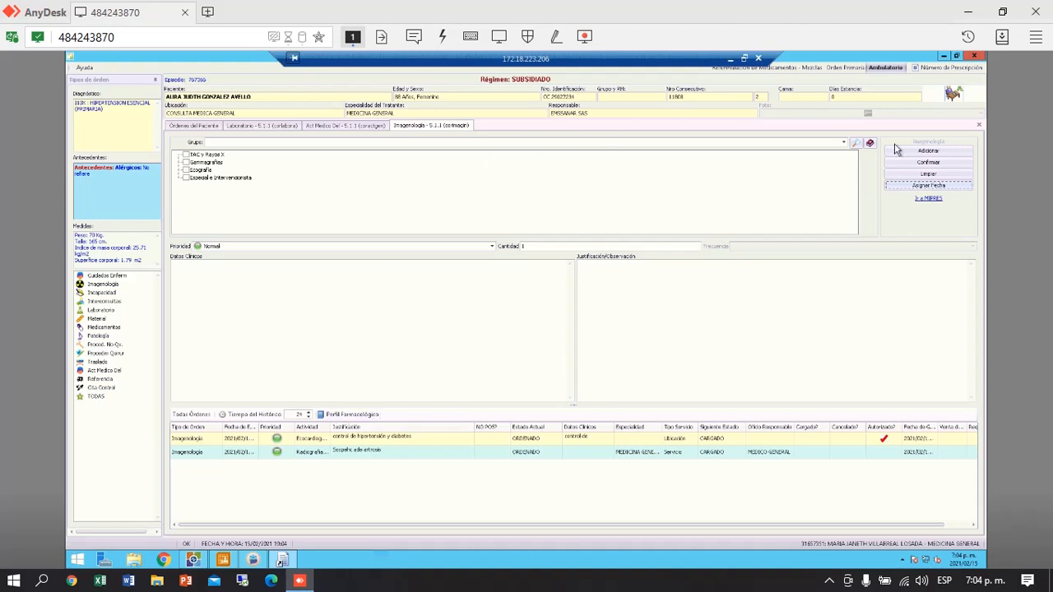
# Confirm the imaging order and send it to the PDFCreator printer, dismissing the PDF save window
pyautogui.click(923, 162)
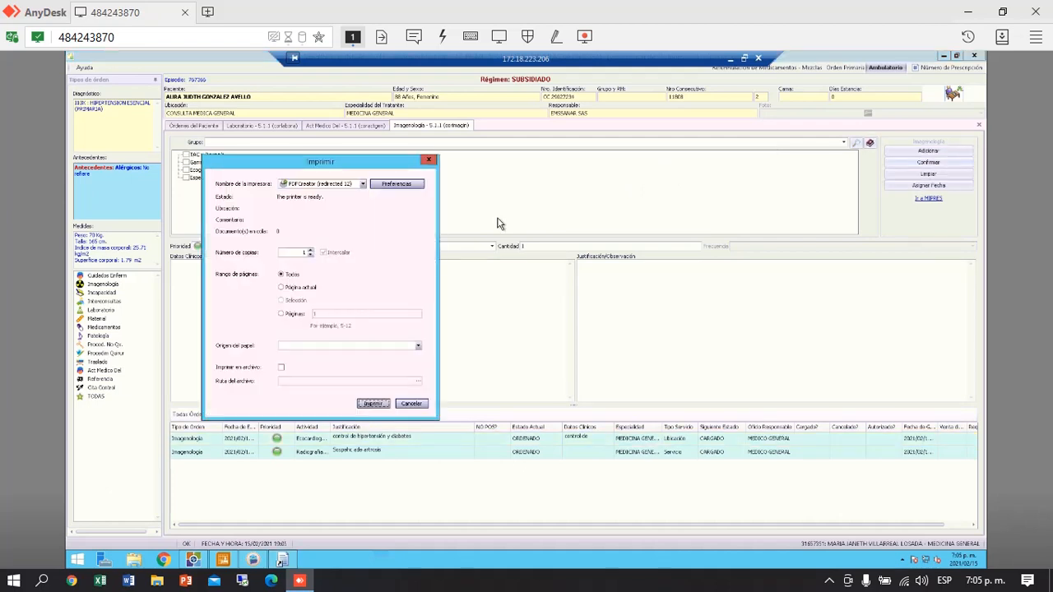
pyautogui.click(379, 404)
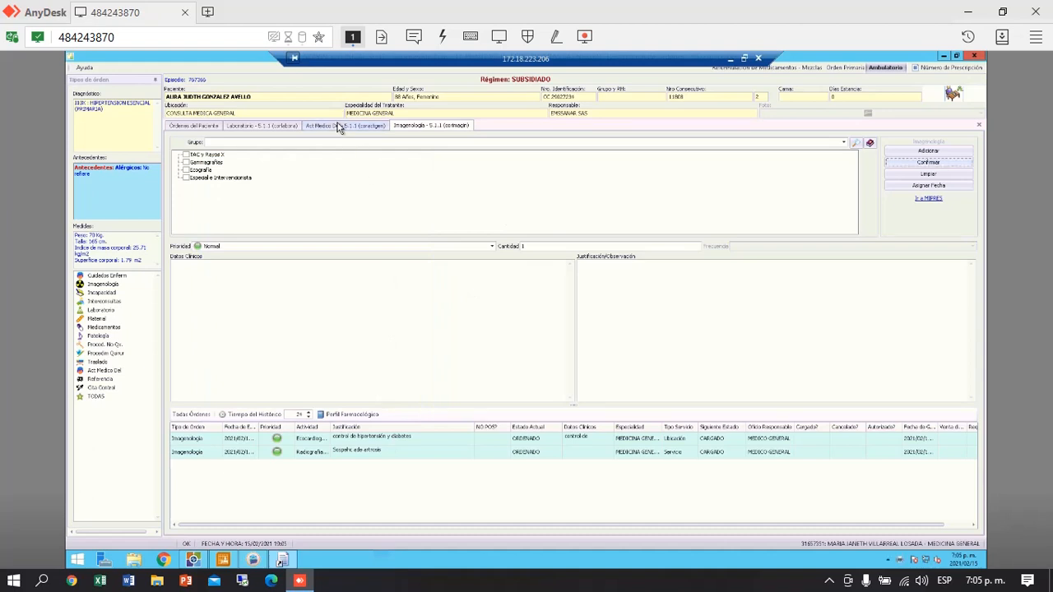
pyautogui.click(338, 126)
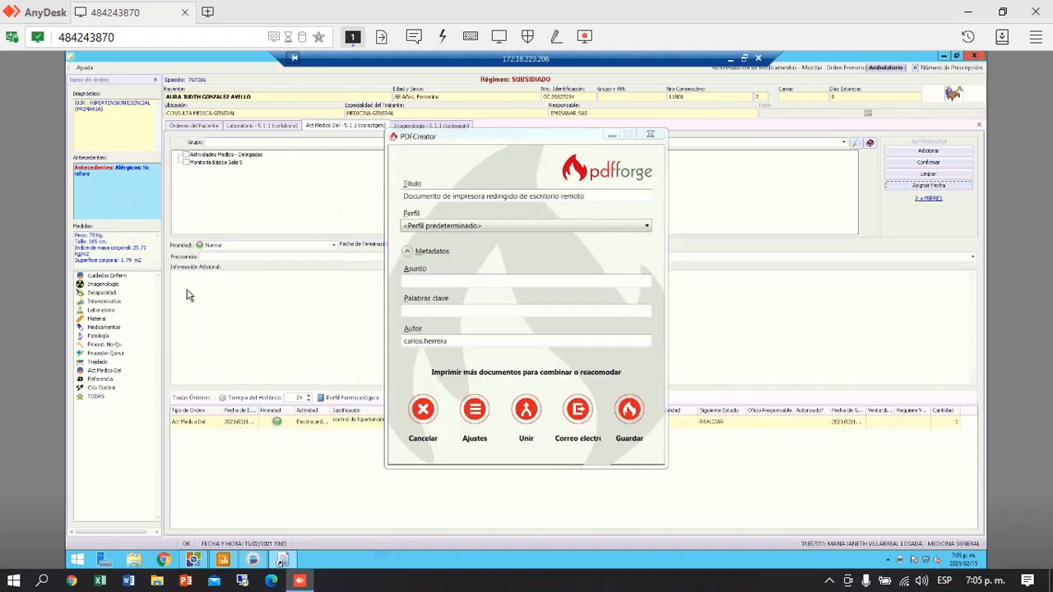
pyautogui.click(654, 135)
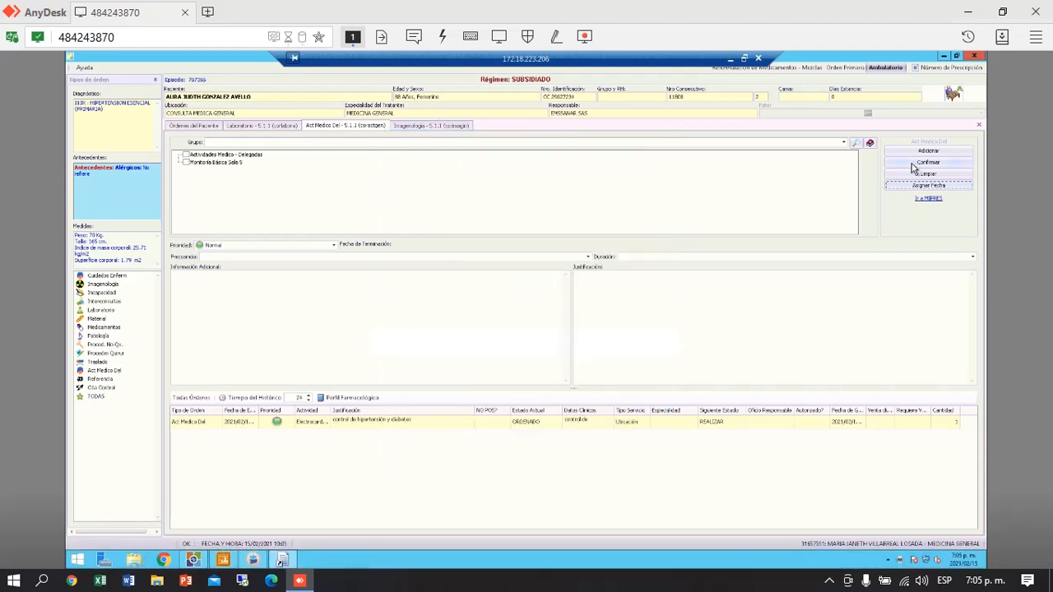
# Confirm the delegated medical activity and laboratory orders without printing them, and close the orders window
pyautogui.click(912, 164)
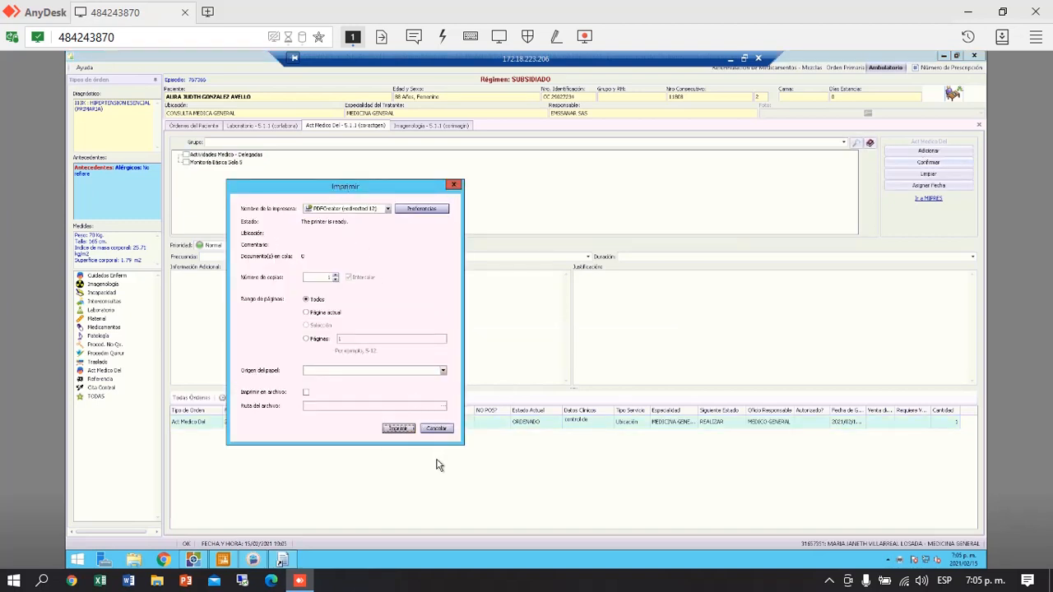
pyautogui.click(445, 432)
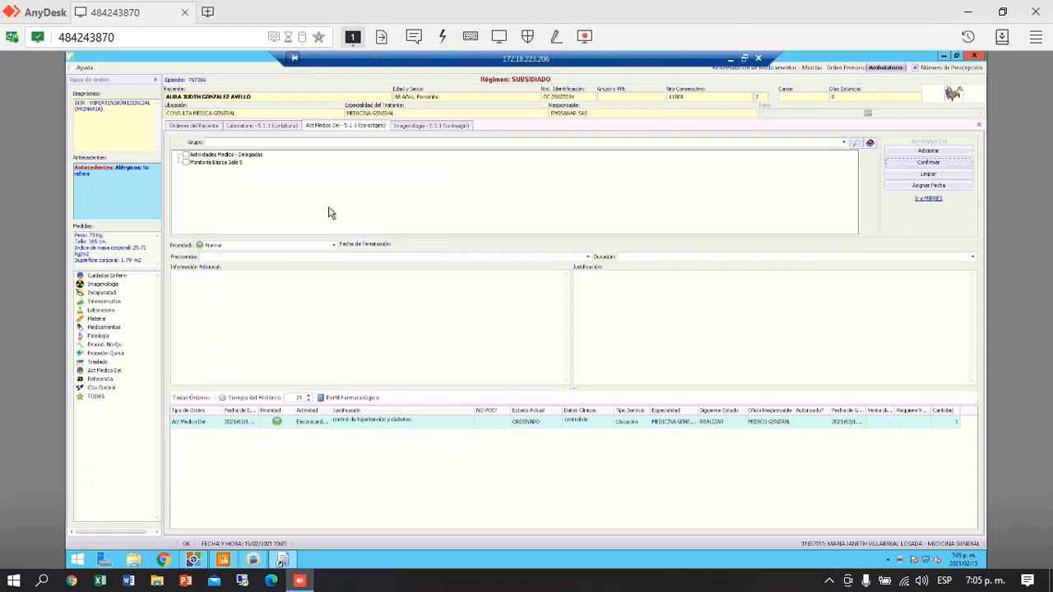
pyautogui.click(260, 125)
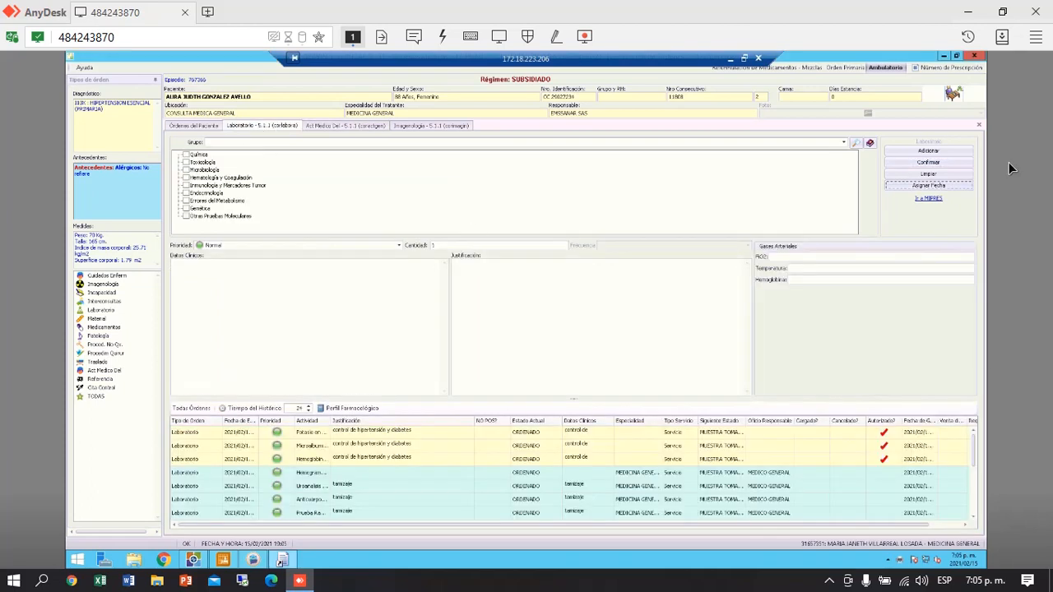
pyautogui.click(938, 163)
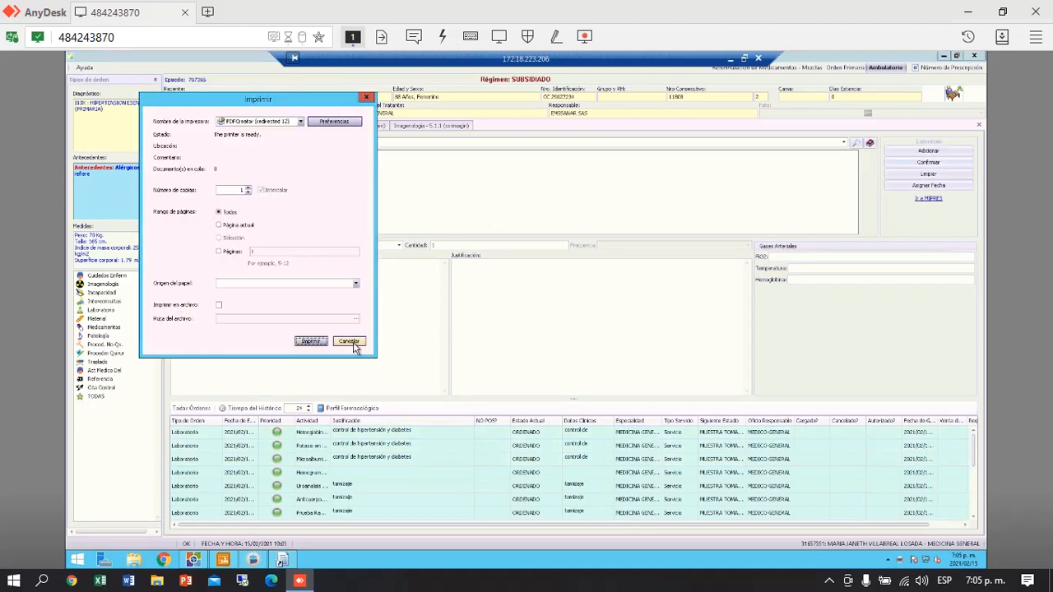
pyautogui.click(349, 342)
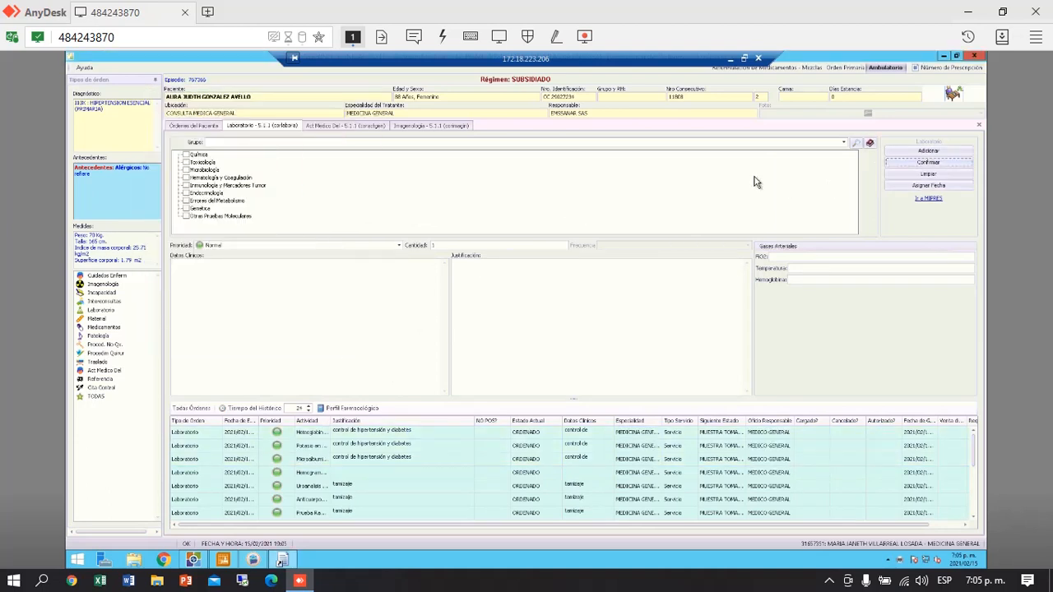
pyautogui.click(976, 60)
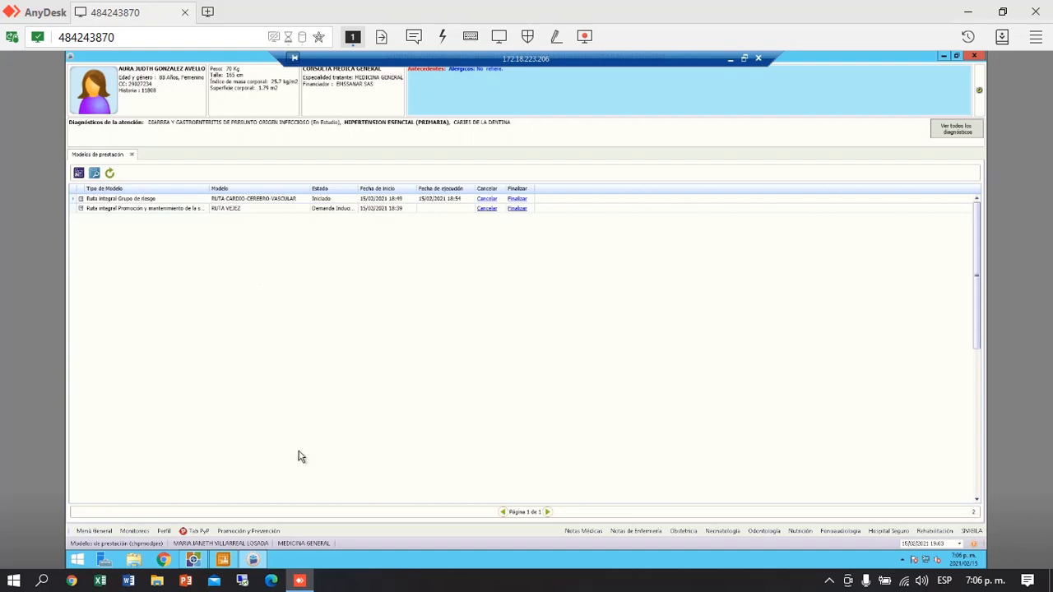
# Open the Valoración Control Prenatal form from RIAS Materno Perinatal to view its fields, and start closing the clinical history
pyautogui.click(255, 535)
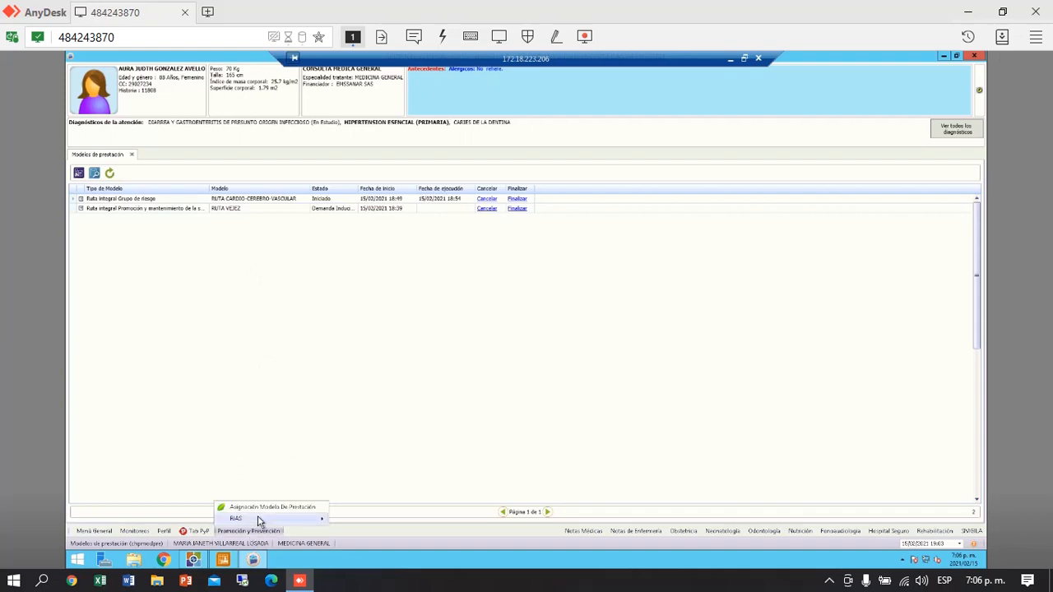
pyautogui.moveTo(257, 517)
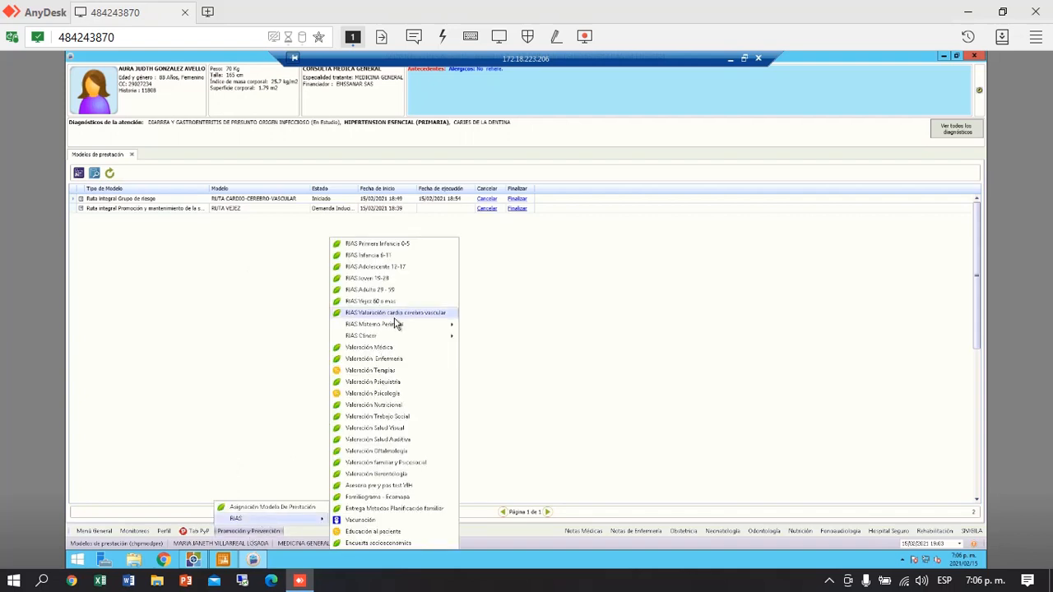
pyautogui.moveTo(395, 329)
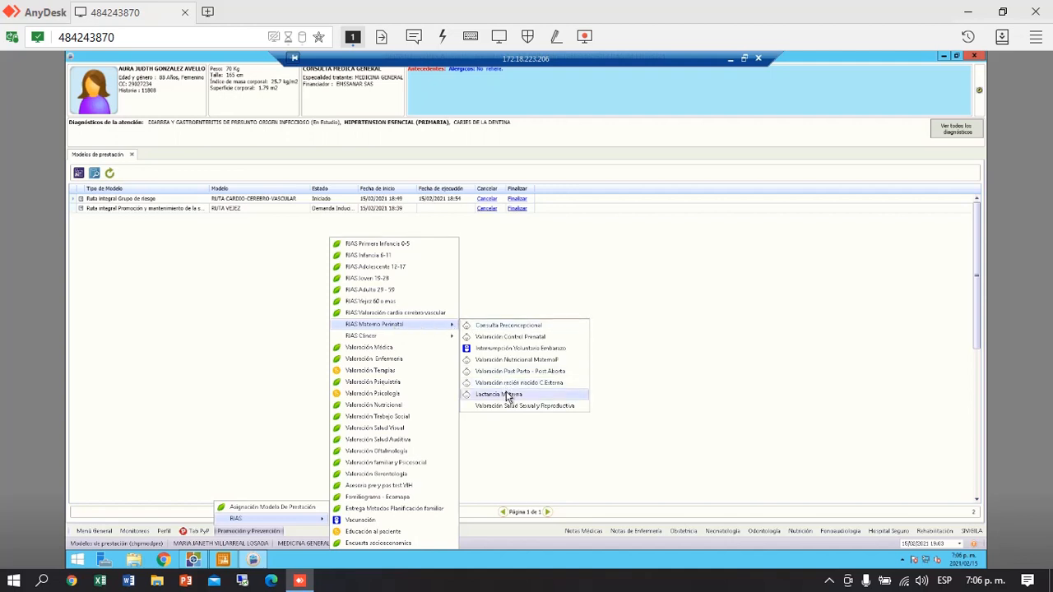
pyautogui.click(516, 338)
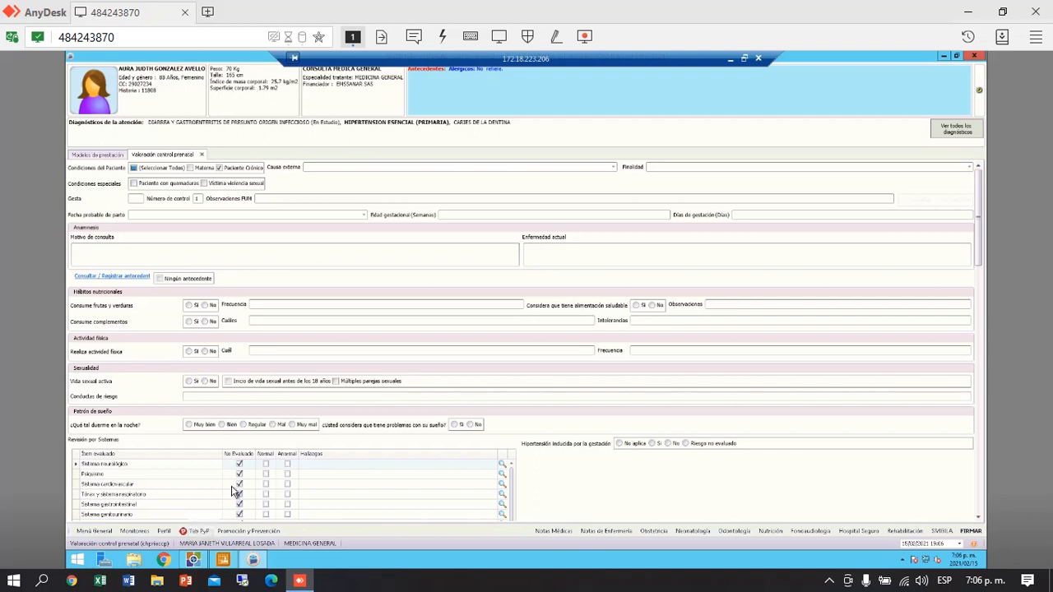
pyautogui.click(974, 56)
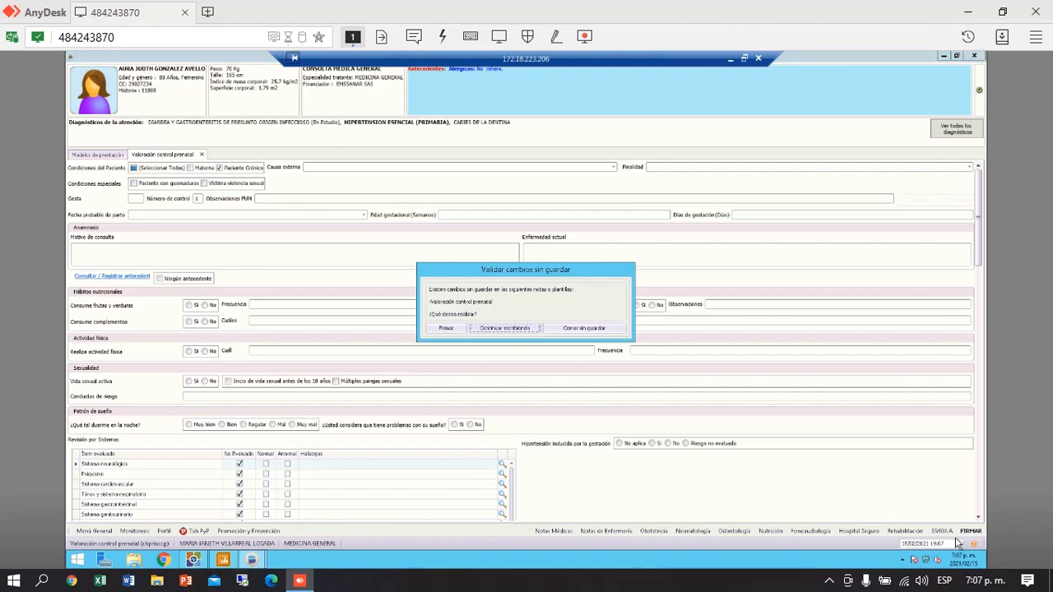